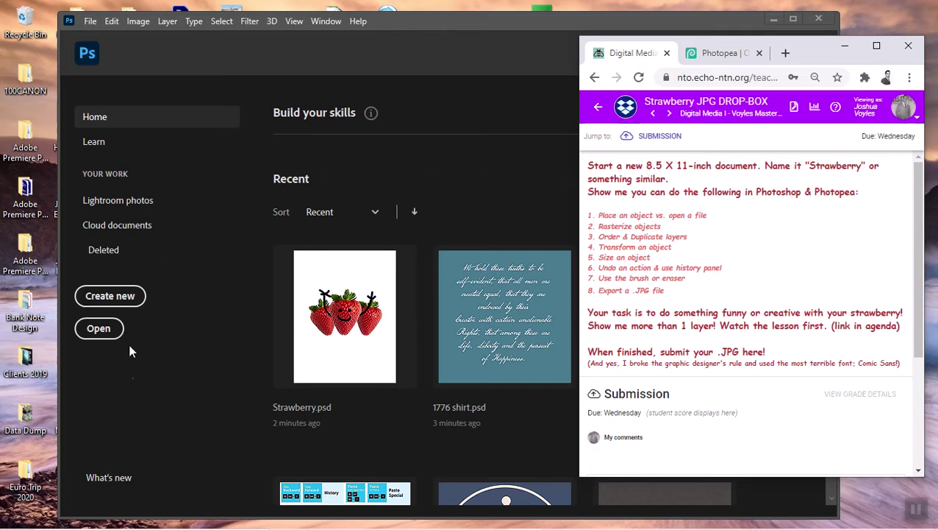
Step: In Photoshop, browse for a file to open and delete the old three-strawberry image and the Strawberry PSD from the Downloads folder
click(131, 413)
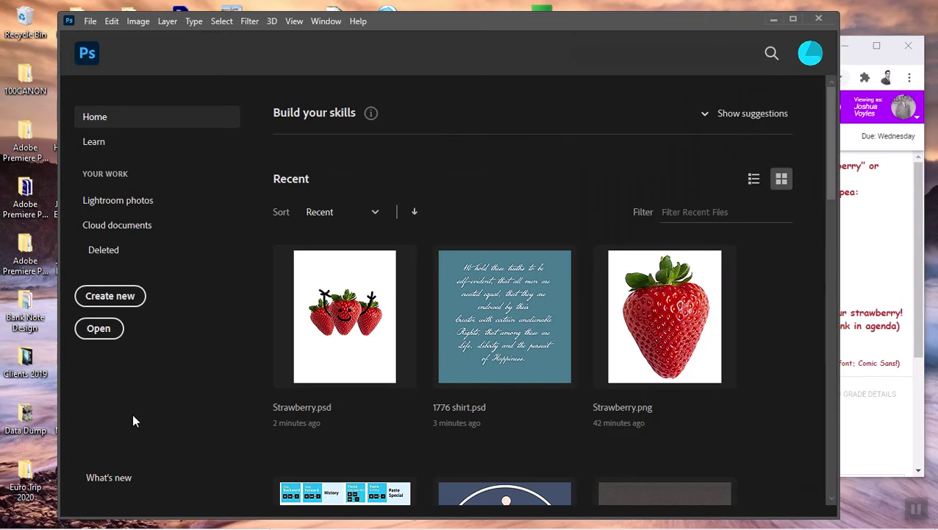
click(99, 330)
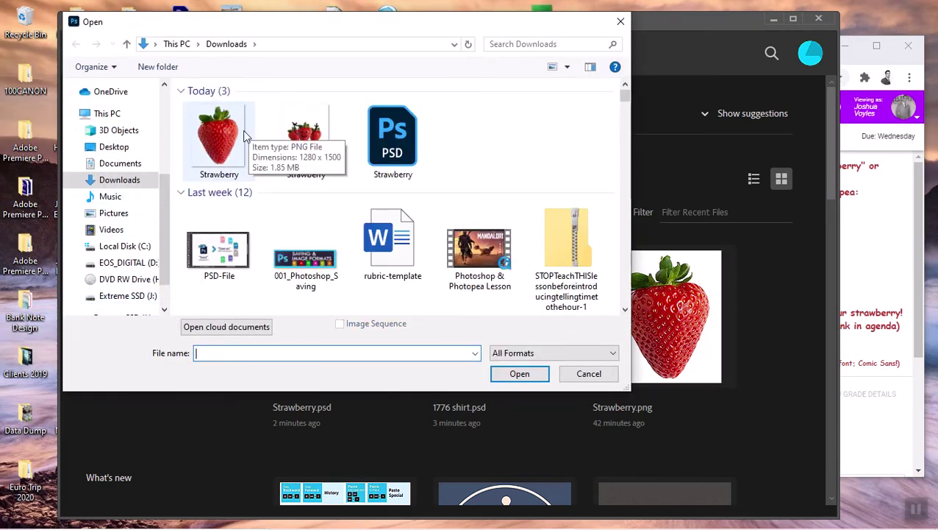
click(290, 127)
right_click(289, 123)
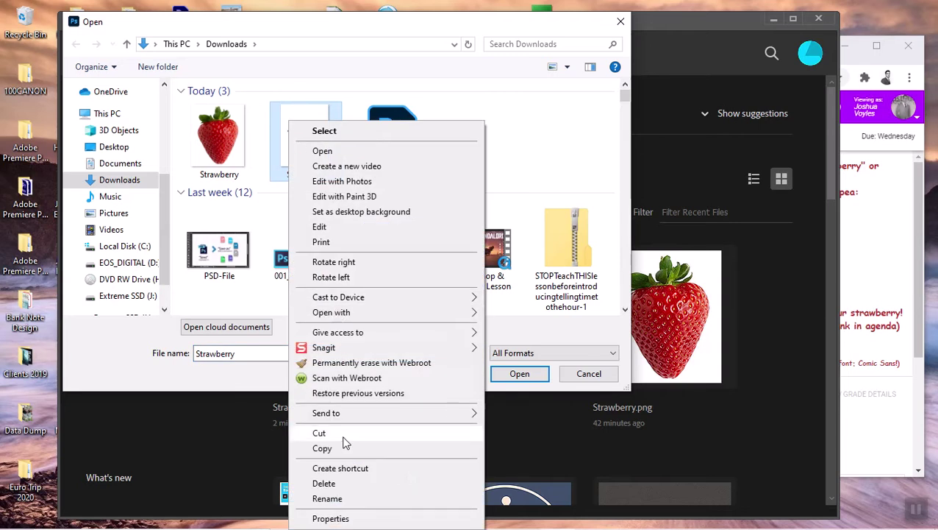
click(327, 483)
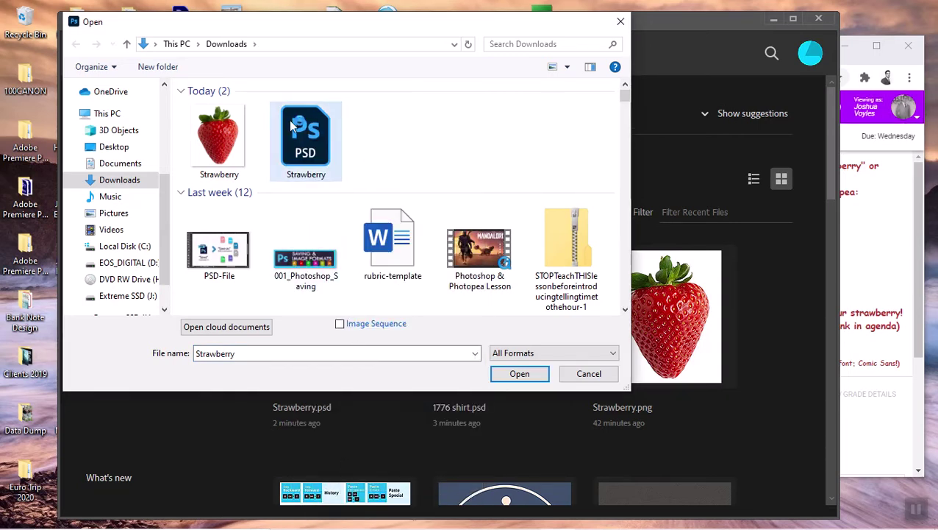
right_click(304, 124)
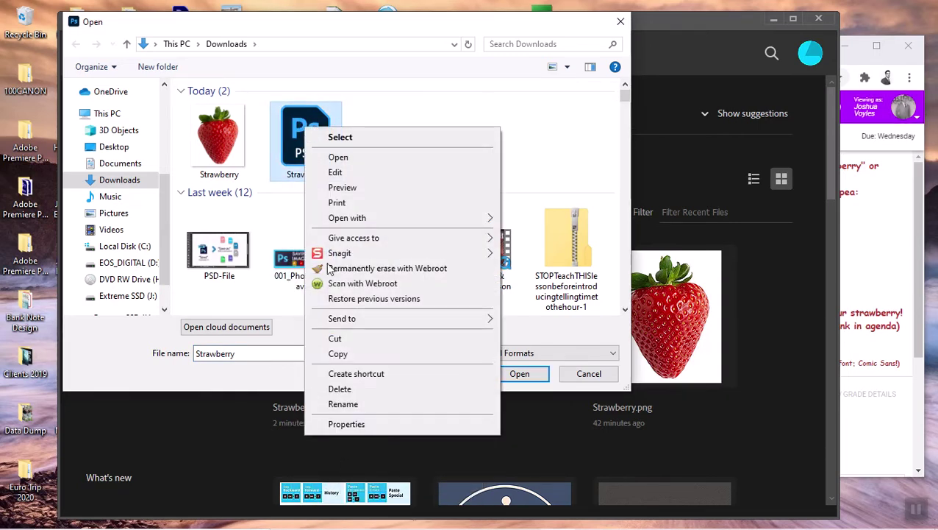
click(340, 391)
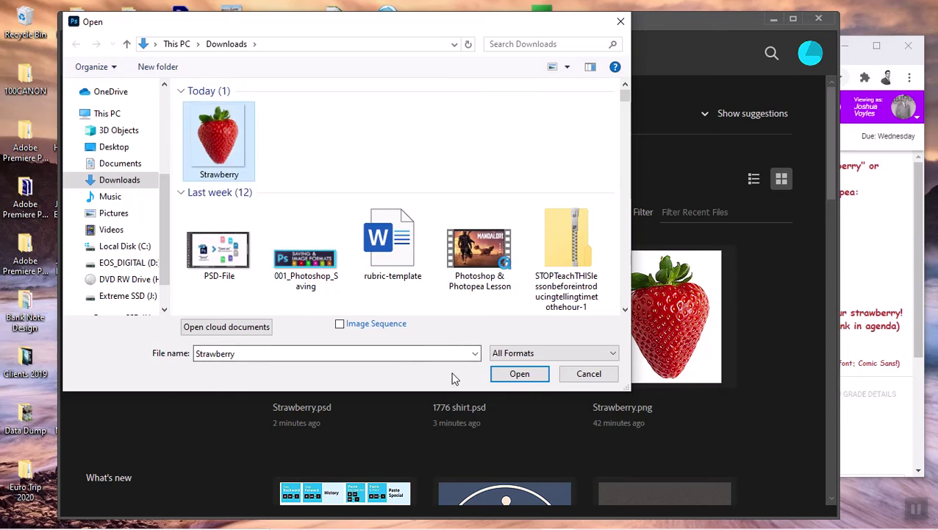
Step: Open the single Strawberry PNG directly to inspect its image dimensions and resolution, and close it unchanged
click(515, 373)
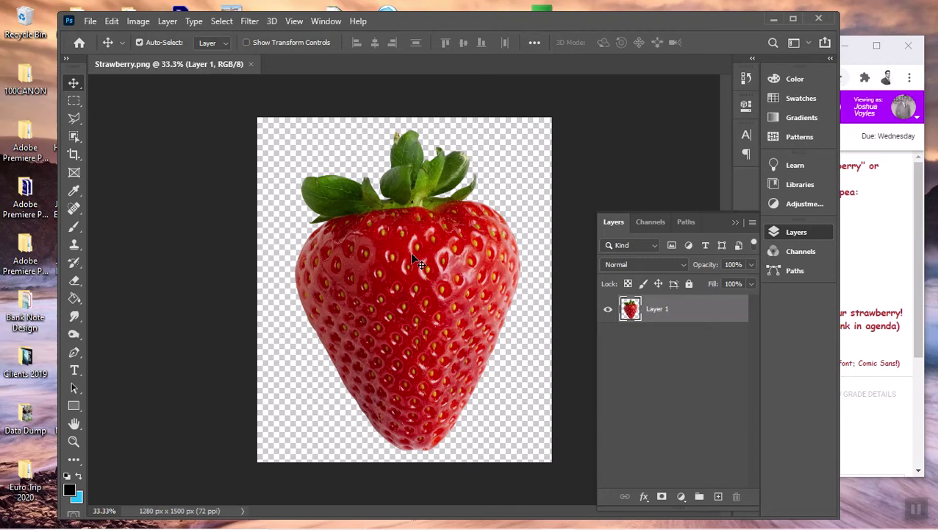
click(138, 23)
click(146, 125)
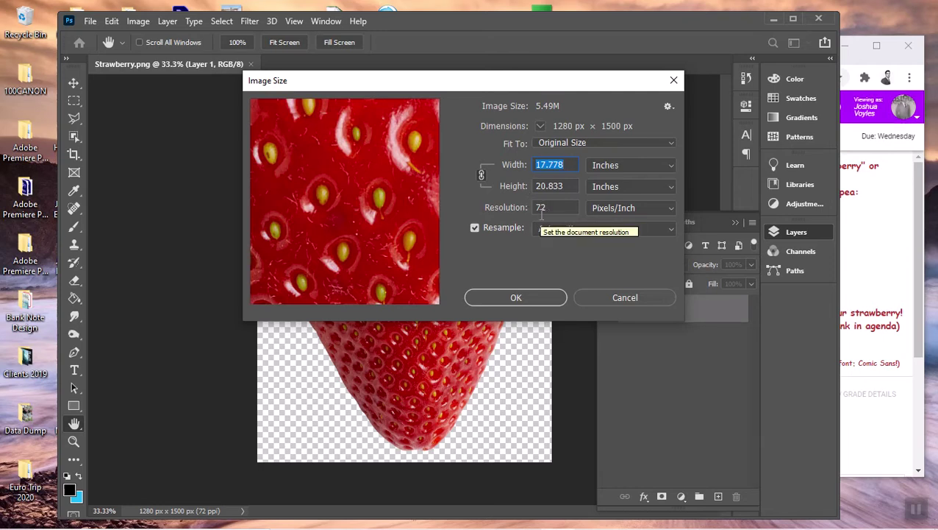
click(614, 298)
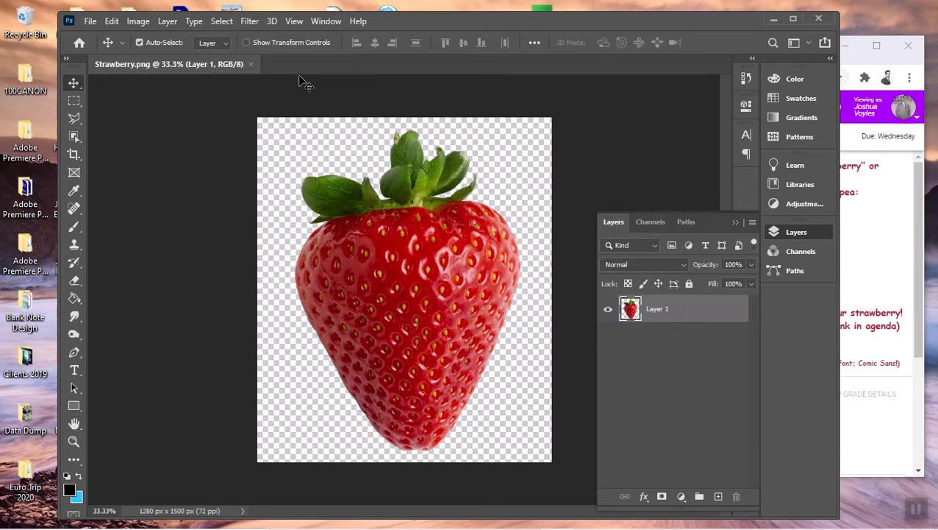
click(251, 64)
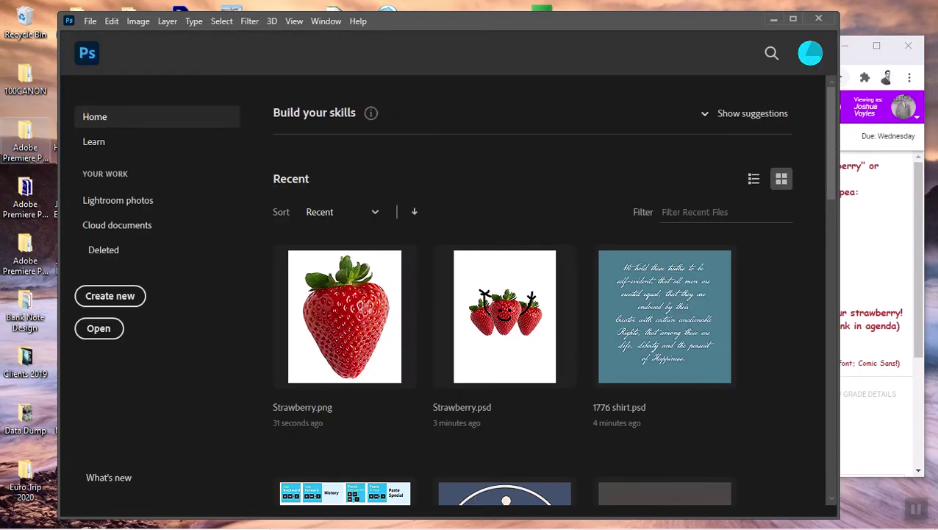
click(90, 21)
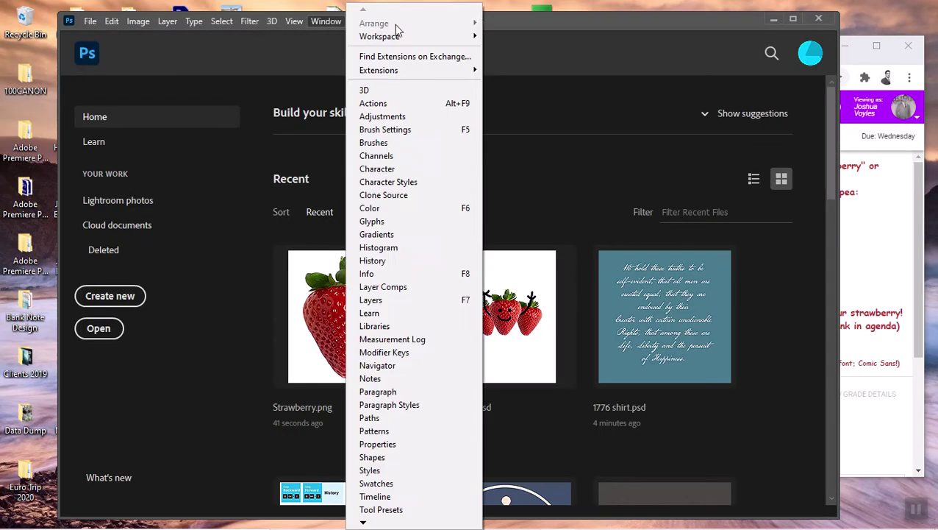
click(521, 22)
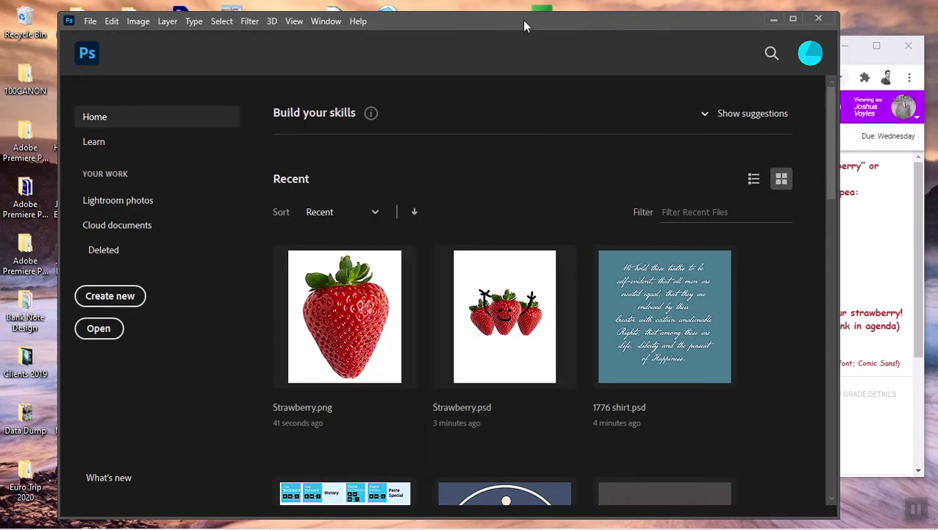
Step: Create a new portrait Letter document, 8.5 x 11 inches at 300 pixels/inch with a white background, named Strawberry
click(126, 297)
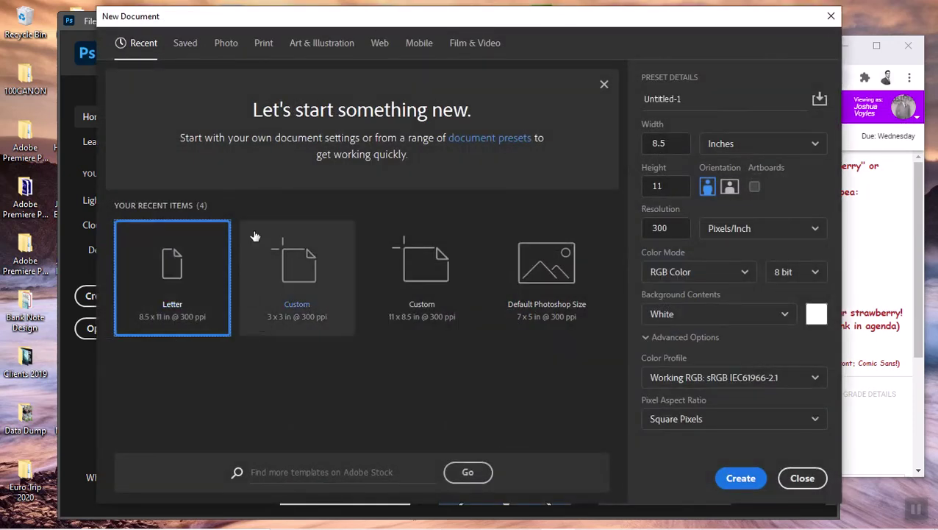
click(263, 43)
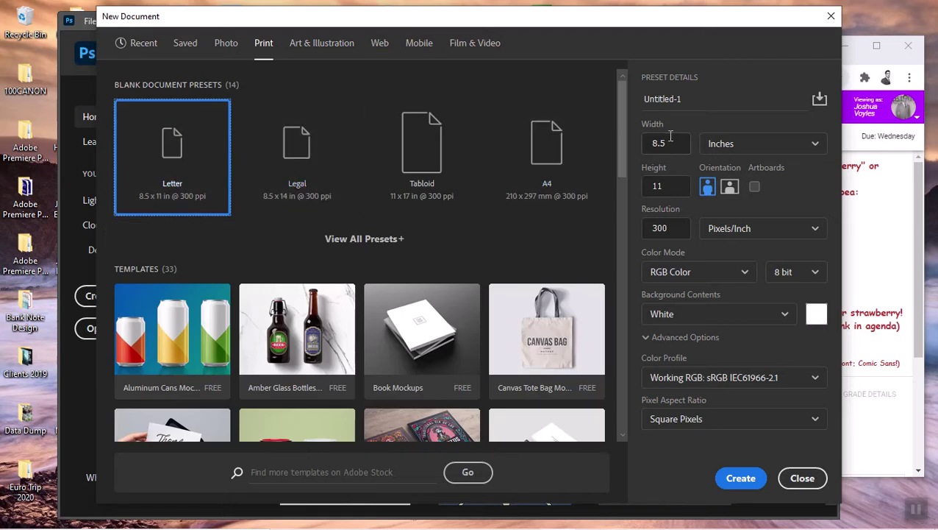
click(670, 229)
click(723, 97)
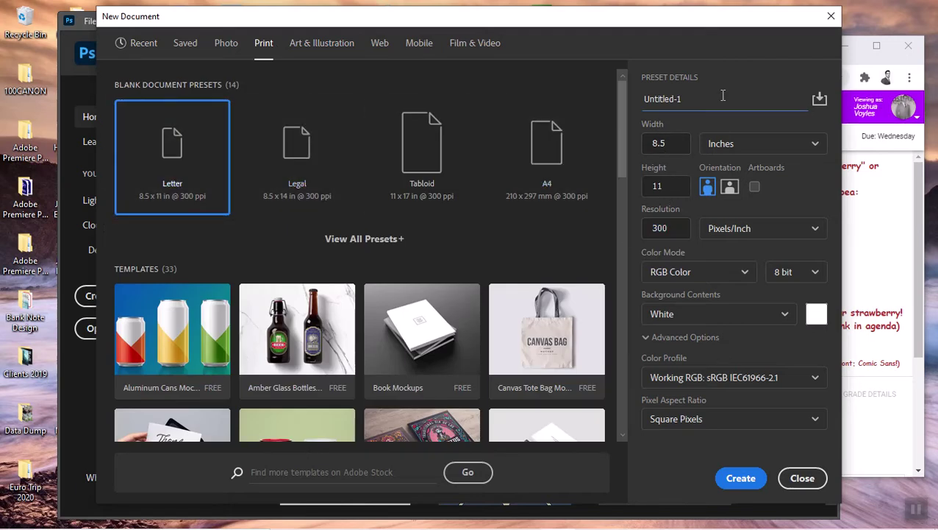
key(BackSpace)
key(BackSpace)
key(BackSpace)
key(BackSpace)
key(BackSpace)
key(BackSpace)
key(BackSpace)
key(BackSpace)
key(BackSpace)
key(BackSpace)
click(740, 478)
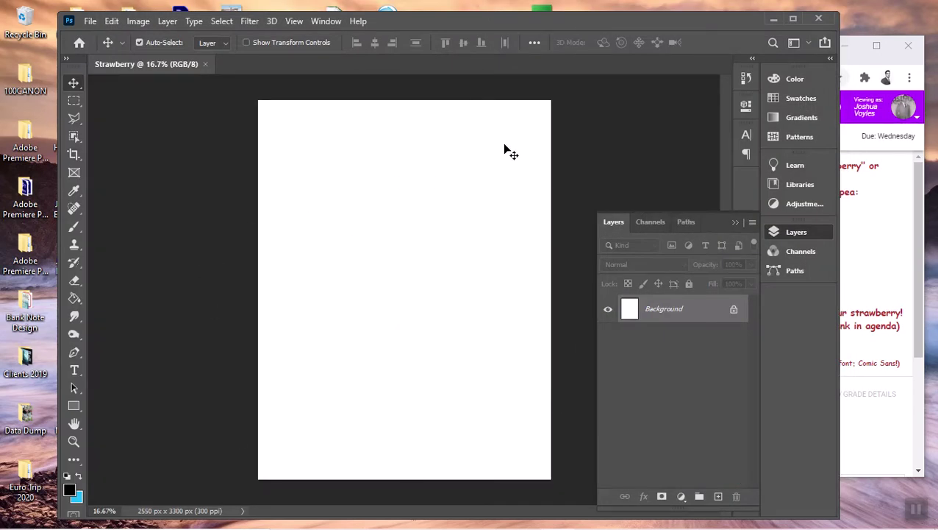
Step: Check that the Layers panel can be hidden and shown, and review the assignment's task list in the browser
click(732, 225)
click(798, 232)
click(905, 230)
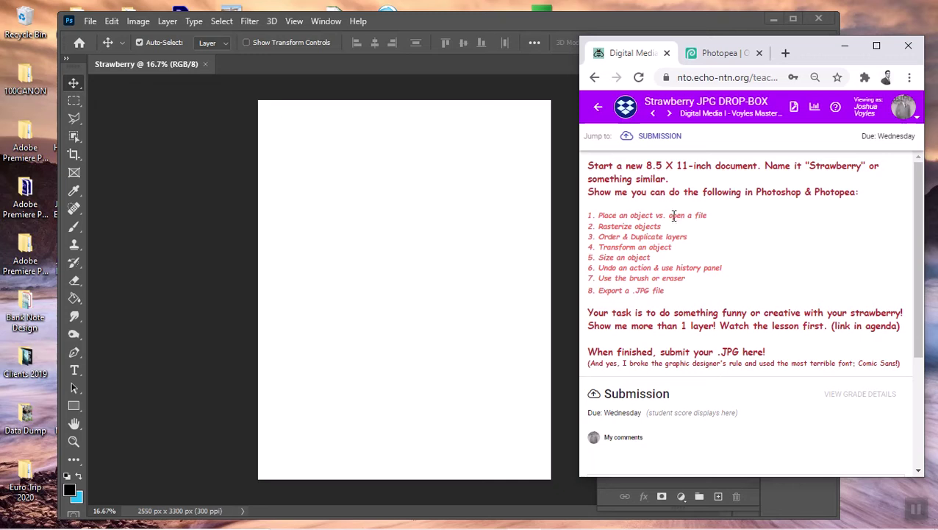
click(259, 165)
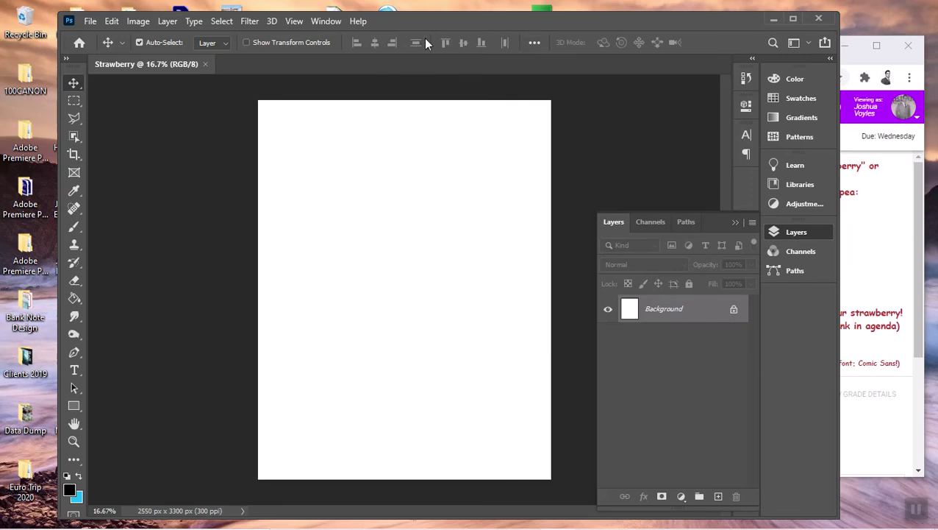
Step: Place the Strawberry image from the Downloads folder in File Explorer onto the blank Photoshop page
mouse_move(430, 27)
mouse_down()
mouse_move(477, 334)
mouse_move(418, 4)
mouse_move(427, 33)
mouse_up()
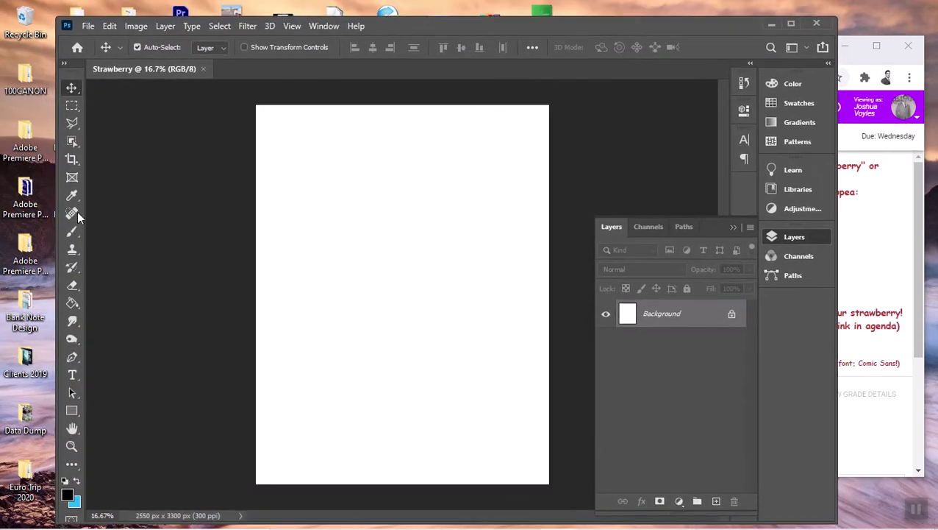
double_click(40, 140)
scroll(133, 262, down, 3)
scroll(132, 261, up, 2)
scroll(133, 253, down, 4)
scroll(133, 247, up, 1)
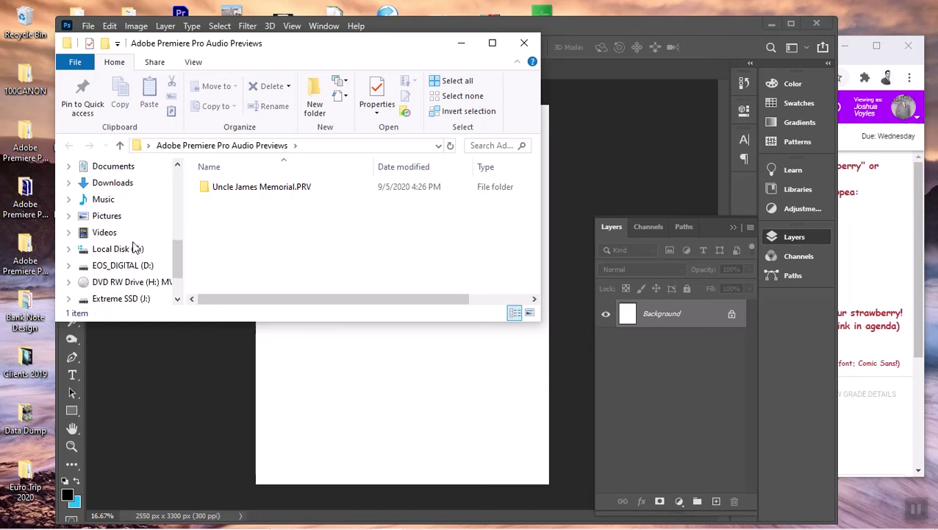
click(114, 183)
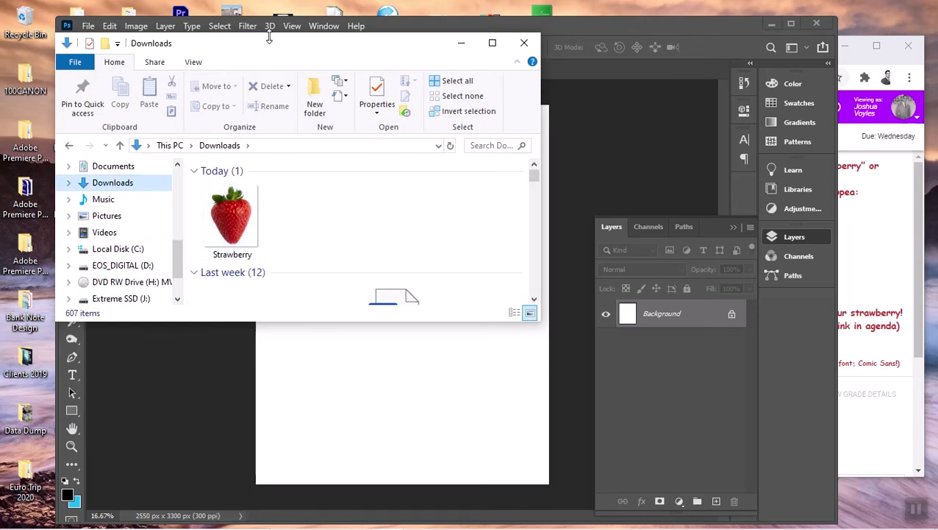
drag(269, 48, 235, 75)
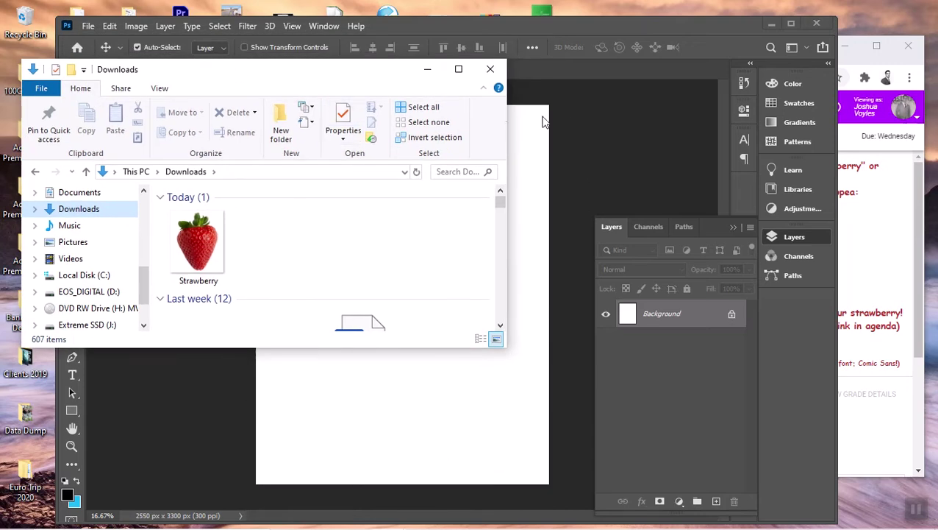
drag(206, 250, 348, 365)
drag(378, 397, 388, 403)
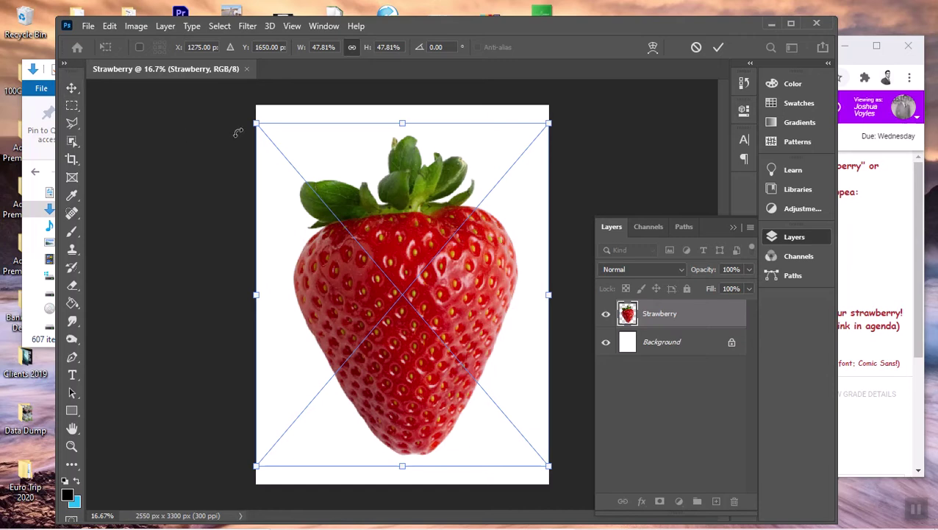
Step: Review the "Place an object" and "Rasterize objects" tasks in the browser's assignment list and return to Photoshop
click(852, 175)
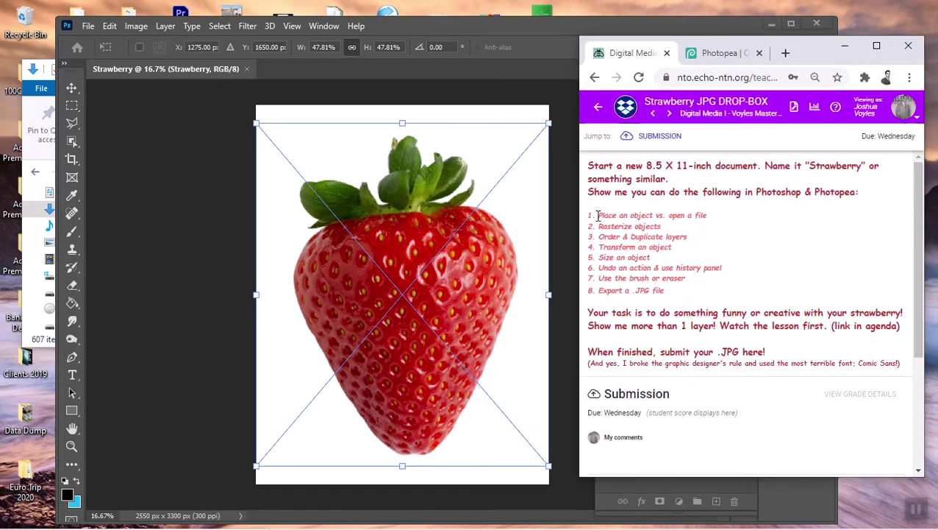
drag(596, 214, 653, 214)
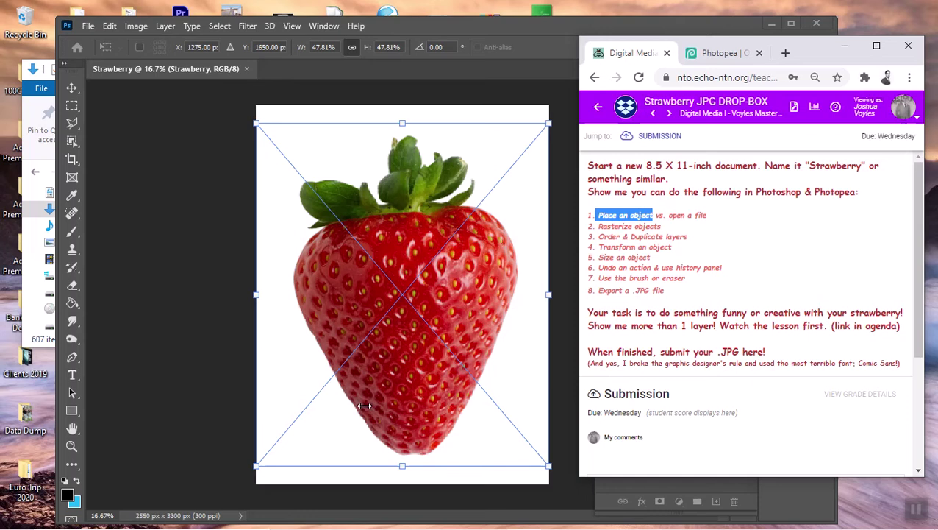
click(644, 219)
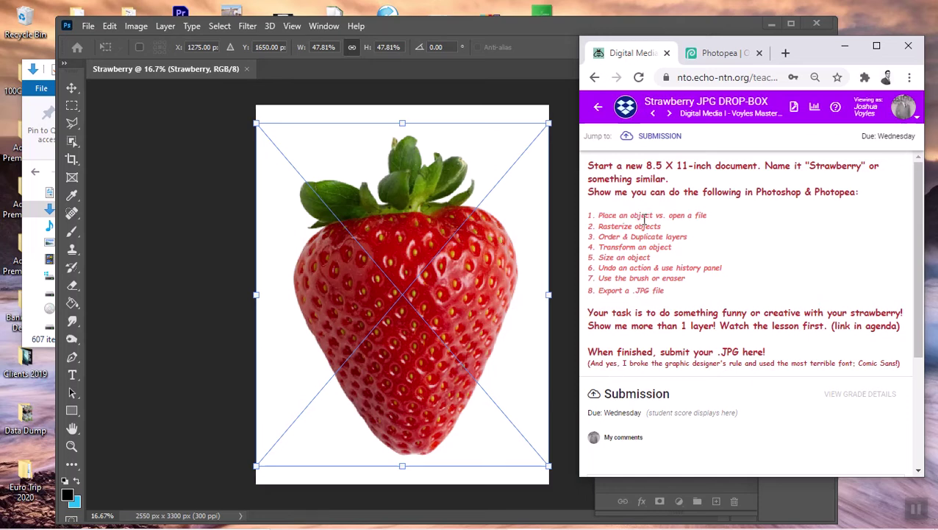
drag(591, 228, 665, 229)
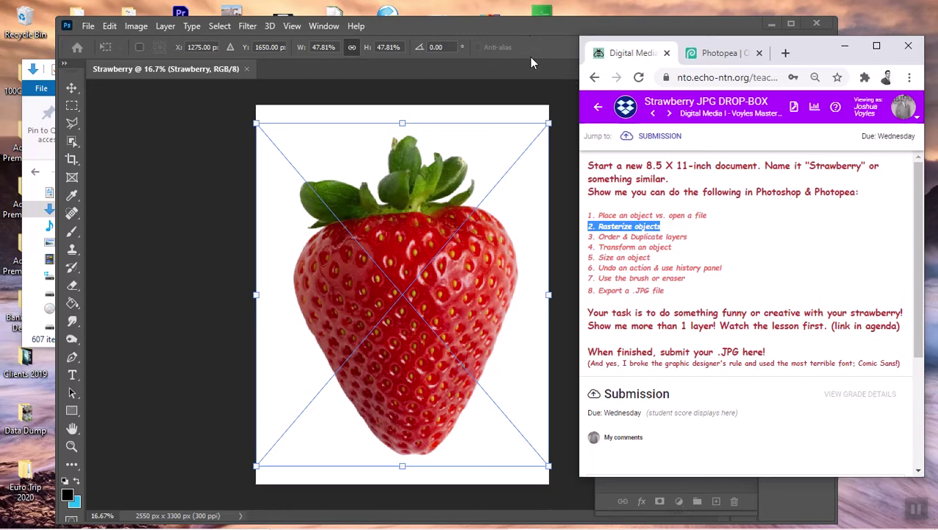
click(649, 226)
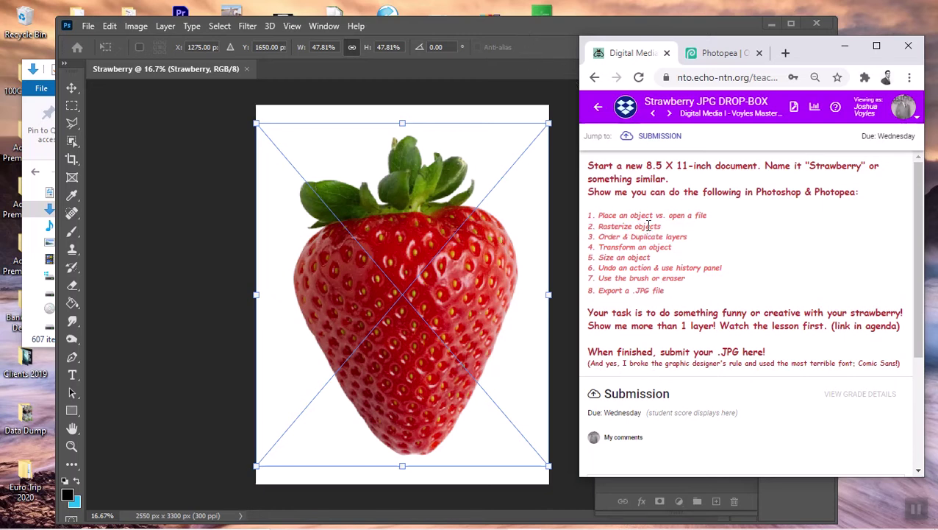
click(537, 39)
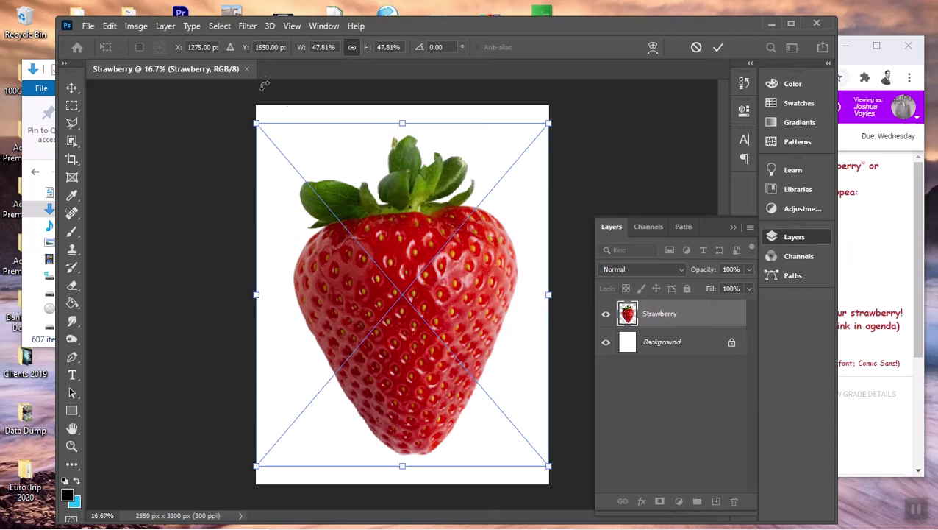
Step: Scale the placed strawberry proportionally from its corners to about 47.3% and commit the placement
mouse_move(257, 122)
mouse_down()
mouse_move(336, 210)
mouse_move(176, 111)
mouse_move(237, 167)
mouse_move(210, 144)
mouse_move(250, 97)
mouse_move(246, 111)
mouse_up()
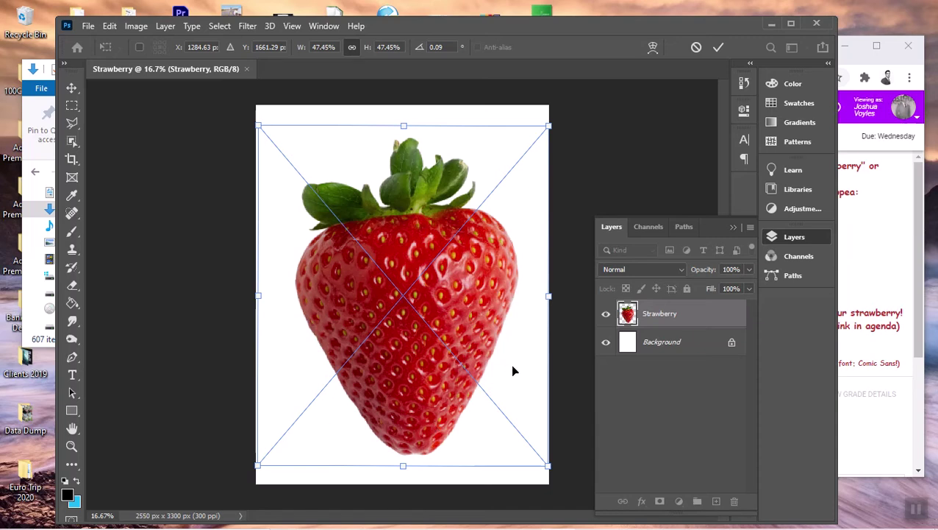
drag(548, 465, 568, 444)
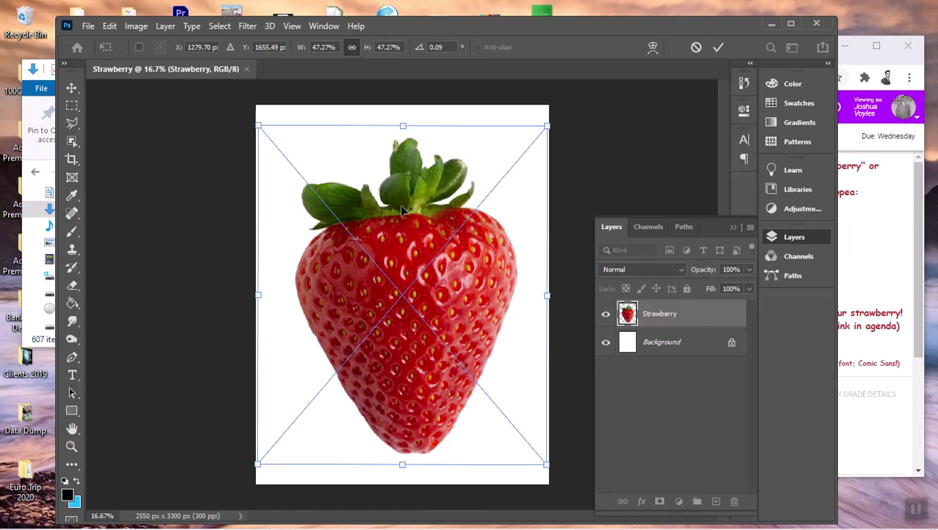
key(Return)
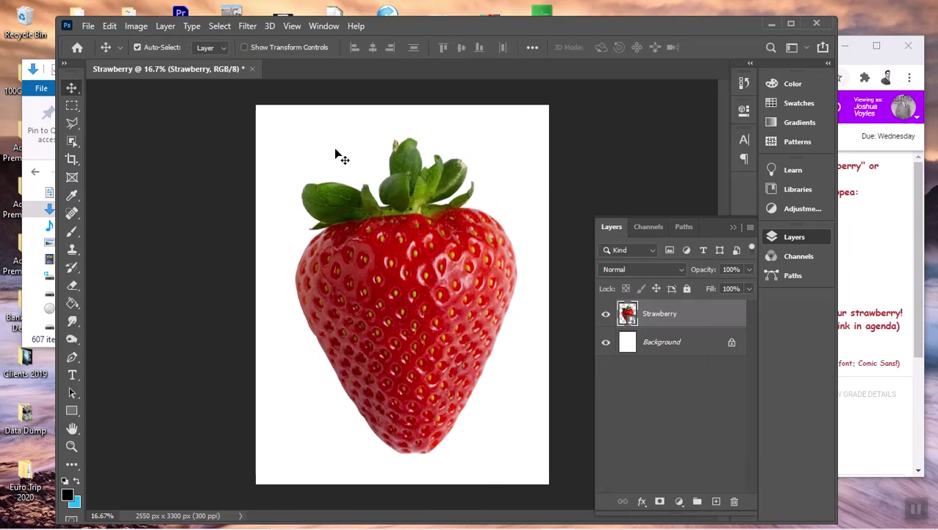
Step: Move the strawberry slightly upward on the page and rasterize the Strawberry layer
mouse_move(401, 292)
mouse_down()
mouse_move(412, 307)
mouse_move(403, 278)
mouse_up()
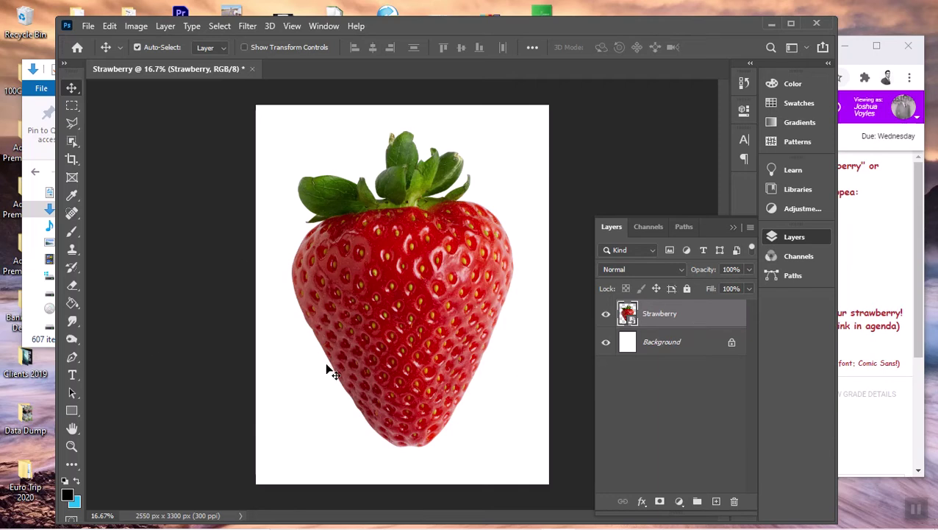
right_click(700, 317)
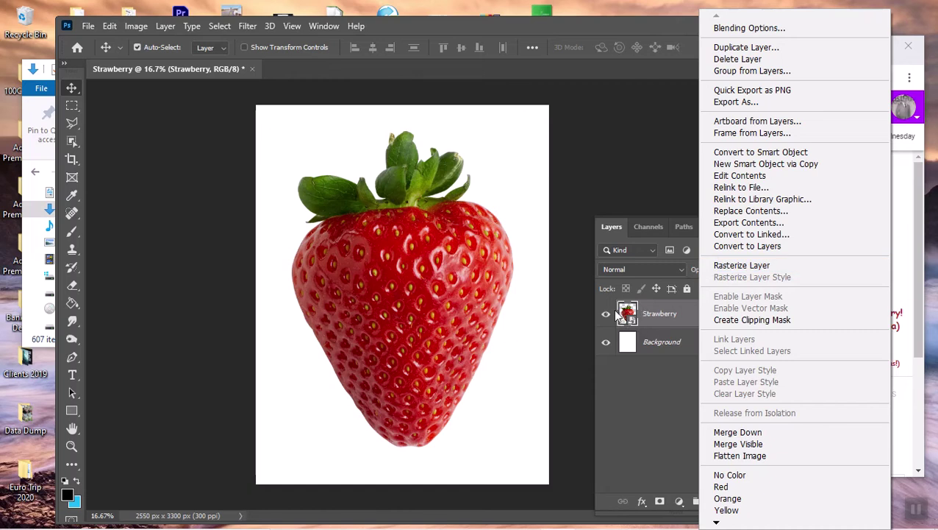
click(730, 265)
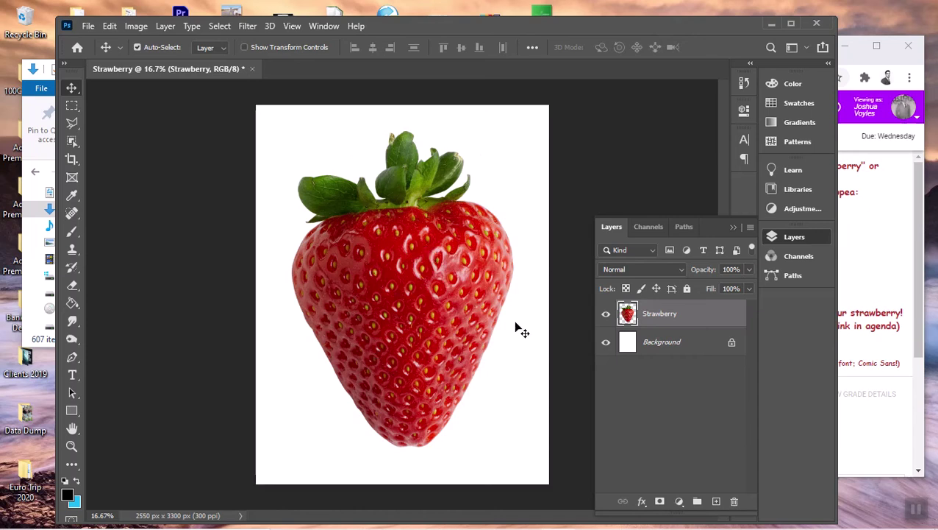
Step: Inspect the rasterized strawberry's individual pixels at 6400% magnification and fit the whole page back on screen
click(71, 447)
drag(383, 309, 408, 224)
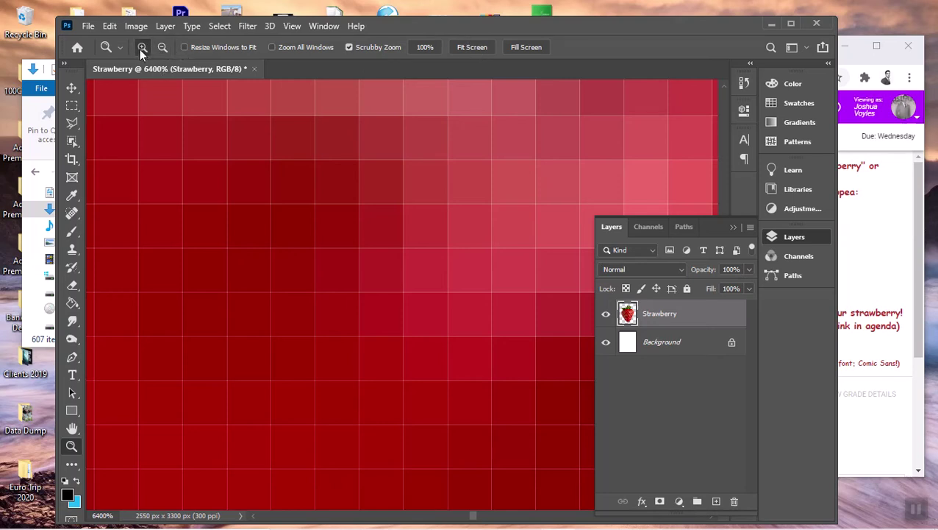
click(476, 47)
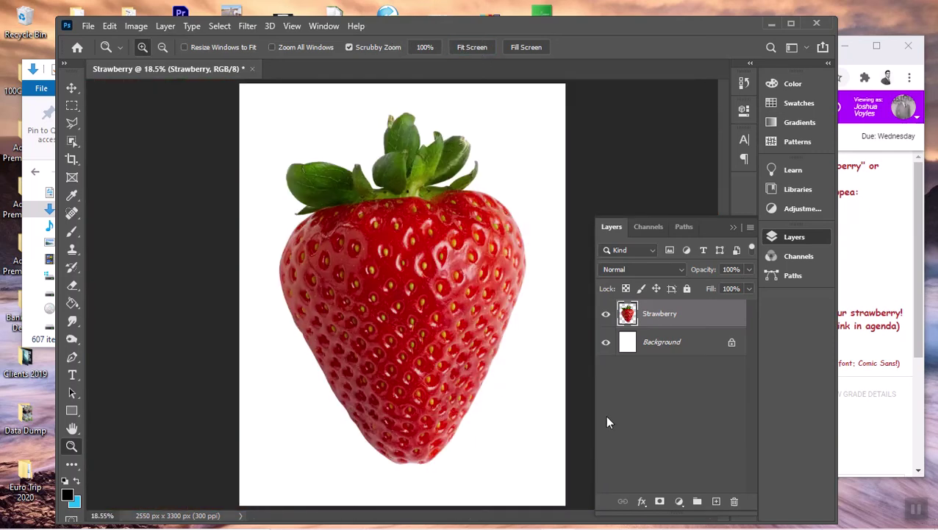
click(72, 88)
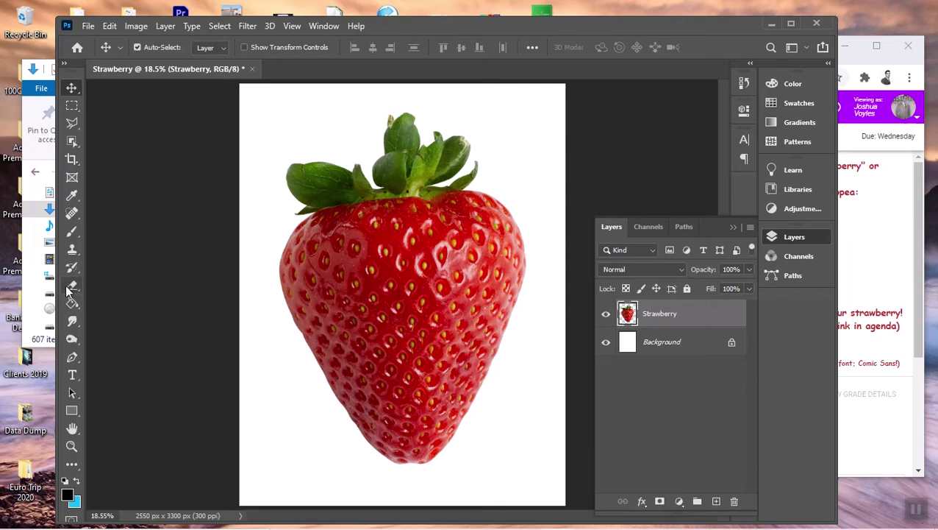
click(73, 230)
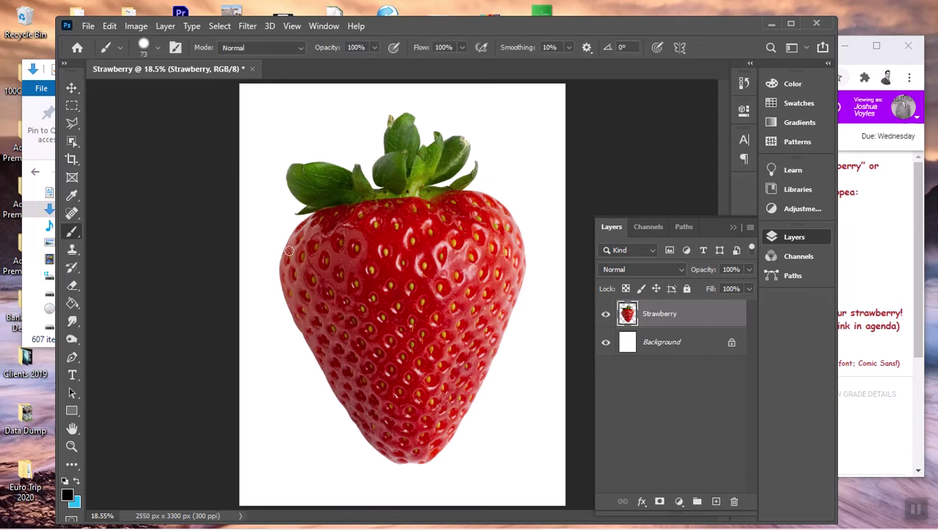
click(73, 91)
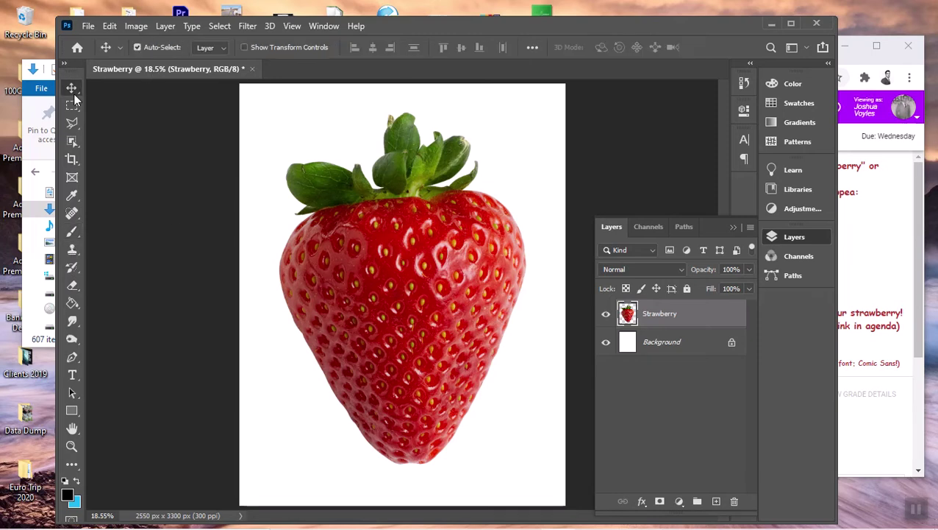
Step: Review the "Rasterize objects" and "Transform an object" tasks in the browser's assignment list and return to Photoshop
click(858, 266)
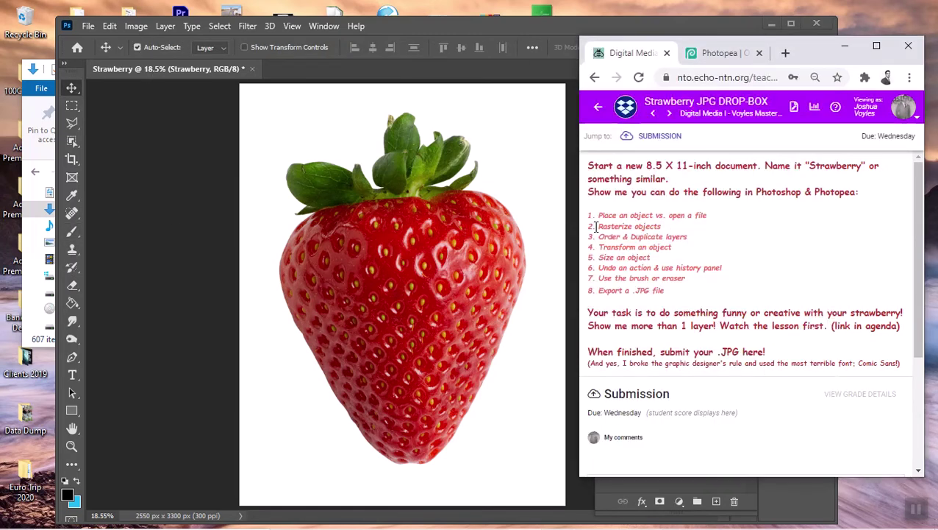
drag(588, 227, 662, 228)
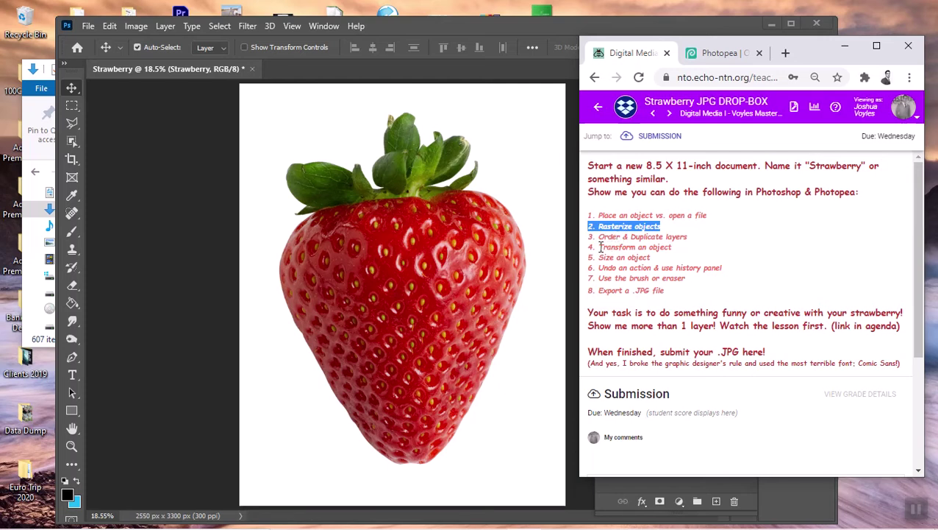
drag(590, 249, 674, 250)
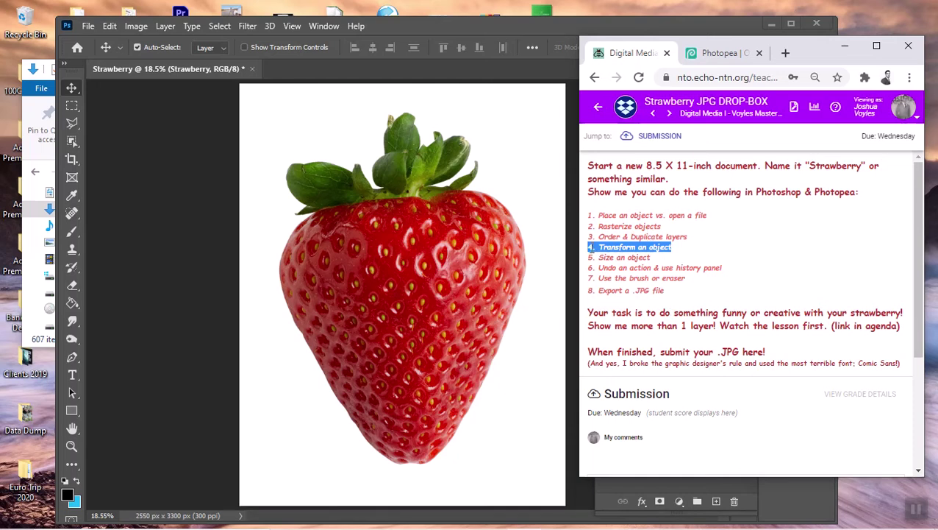
click(454, 239)
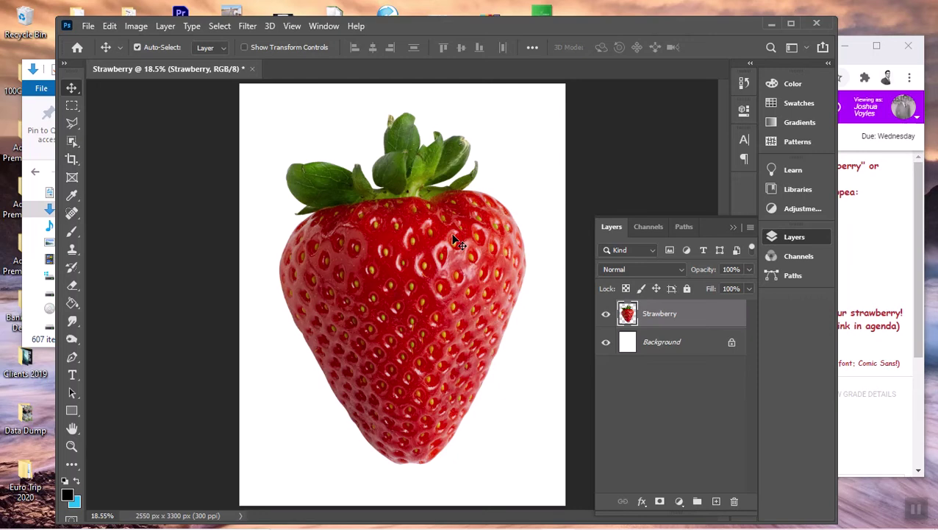
Step: Reposition the strawberry slightly higher and a little further right on the page
mouse_move(428, 249)
mouse_down()
mouse_move(388, 241)
mouse_move(429, 227)
mouse_move(417, 234)
mouse_move(424, 237)
mouse_up()
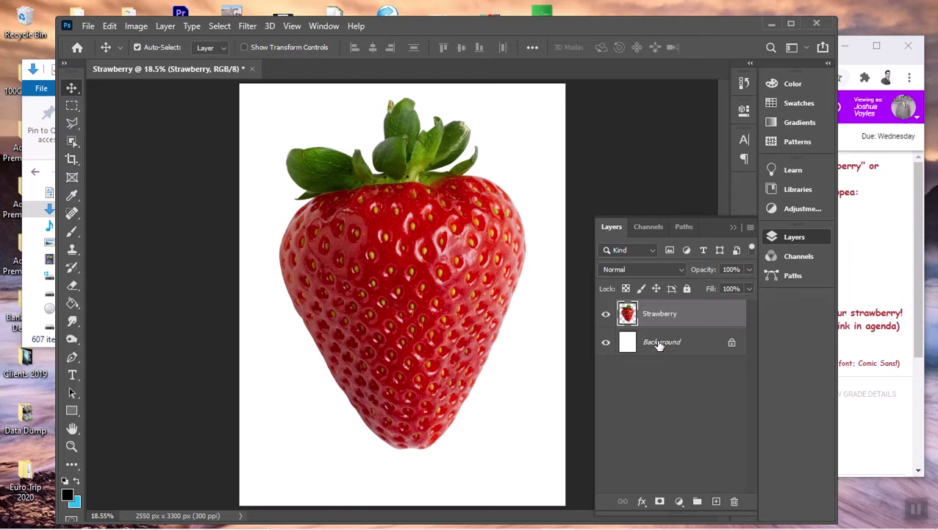
mouse_move(399, 256)
mouse_down()
mouse_move(409, 255)
mouse_move(395, 237)
mouse_move(395, 273)
mouse_move(387, 236)
mouse_move(393, 255)
mouse_up()
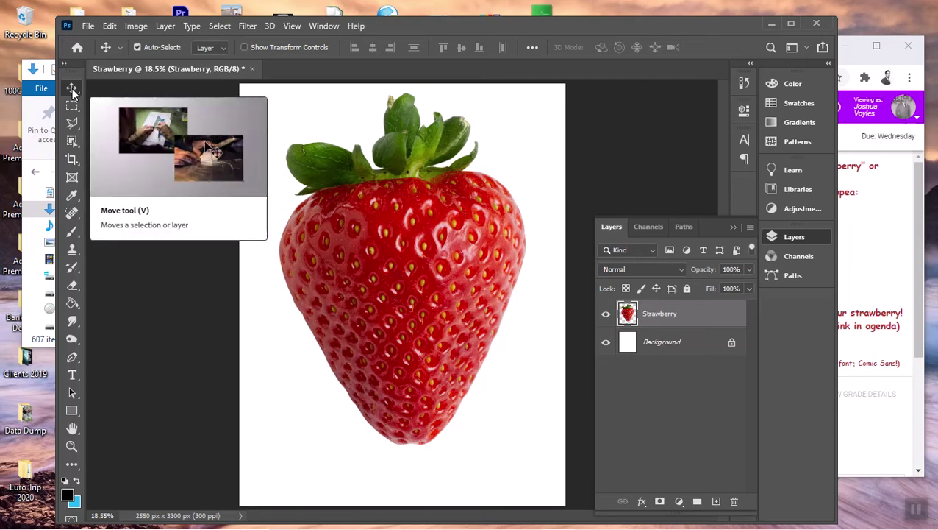
mouse_move(425, 294)
mouse_down()
mouse_move(454, 307)
mouse_move(413, 323)
mouse_move(436, 290)
mouse_move(436, 303)
mouse_up()
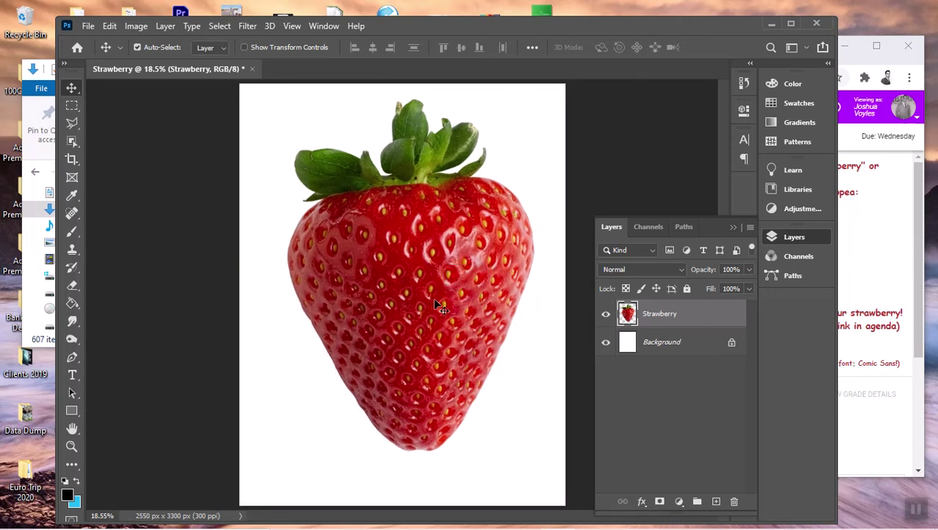
Step: Switch to the browser, find Photoshop Quick Commands in the course activities, and examine its shortcut chart for Transform
click(918, 209)
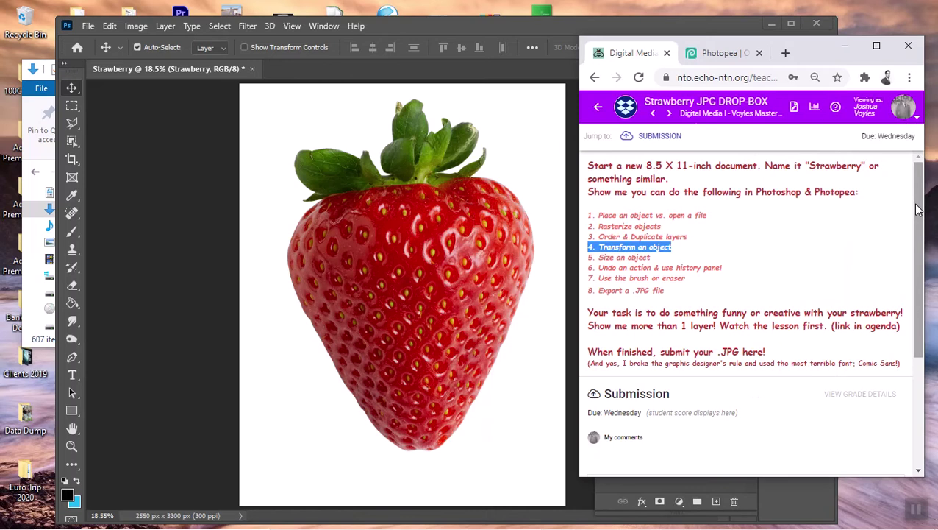
click(598, 106)
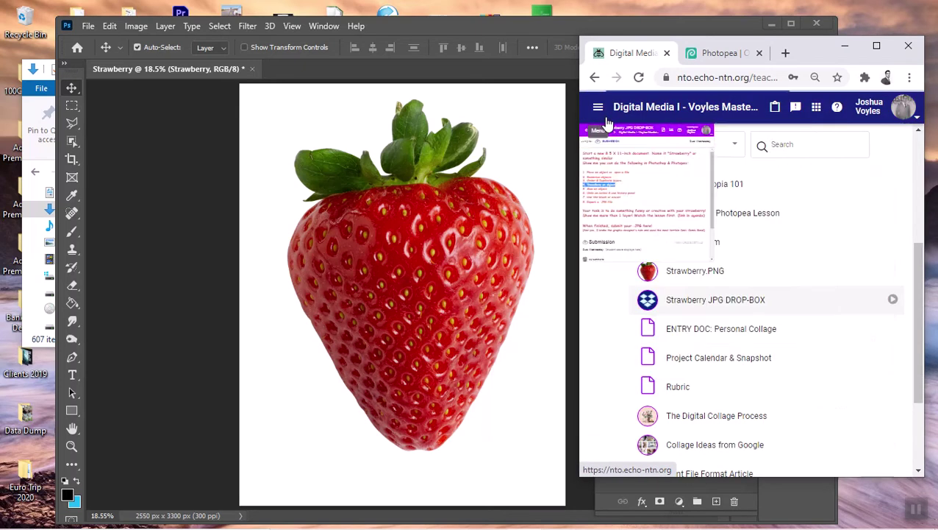
scroll(695, 329, down, 3)
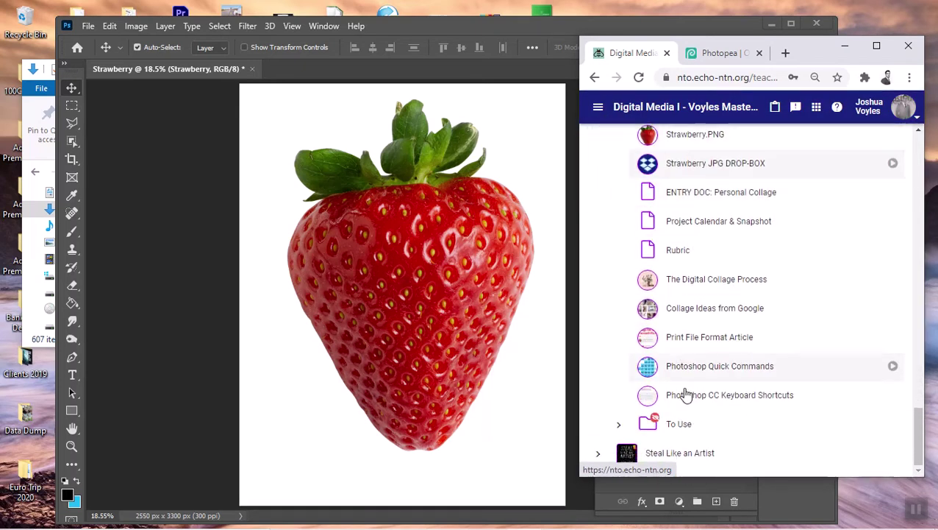
click(717, 375)
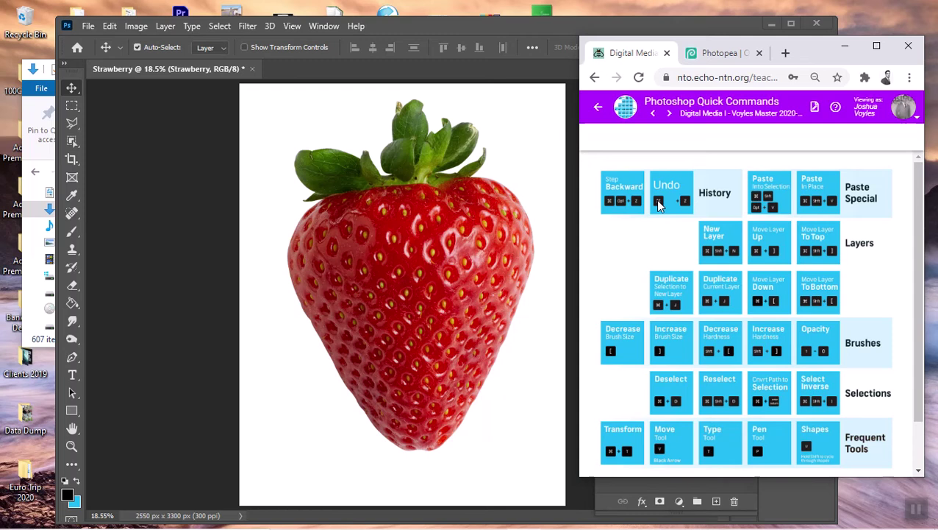
scroll(739, 258, down, 2)
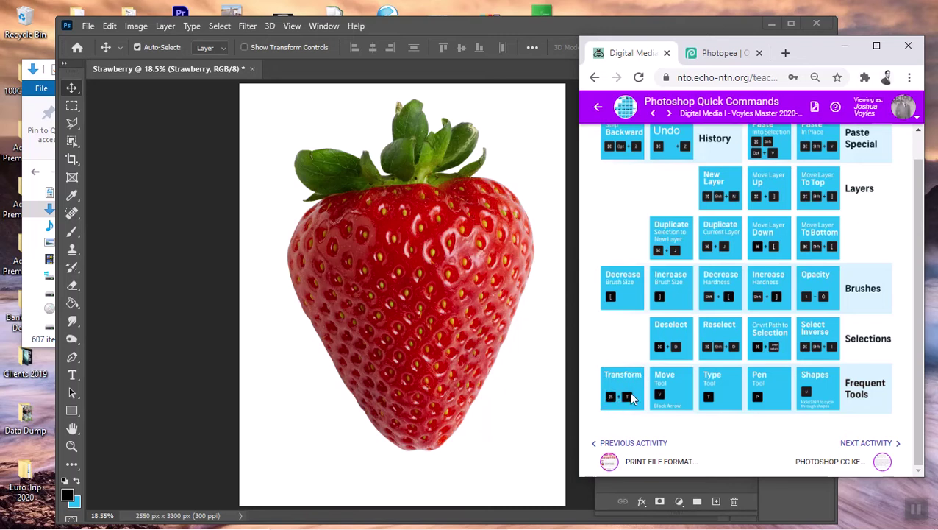
scroll(626, 386, up, 1)
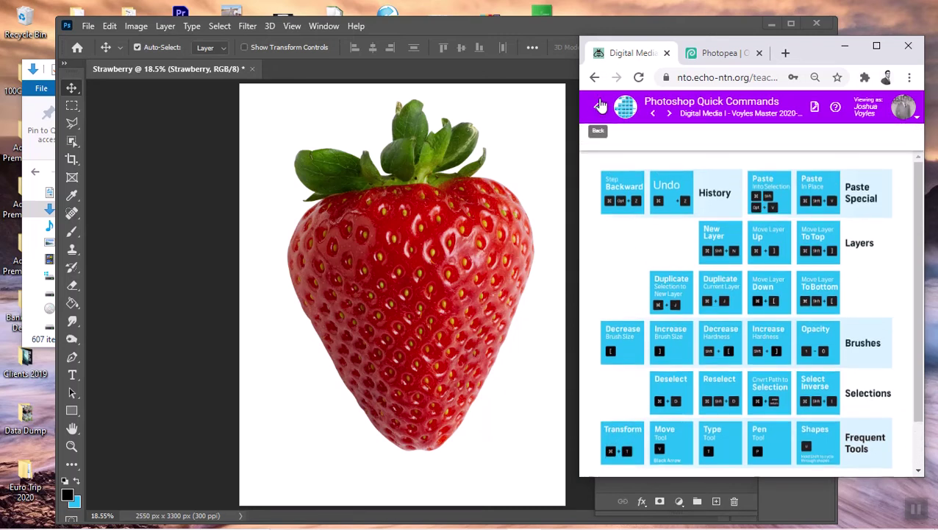
Step: Reopen the Strawberry JPG DROP-BOX activity from the course list and switch back to Photoshop
click(601, 106)
scroll(670, 221, up, 2)
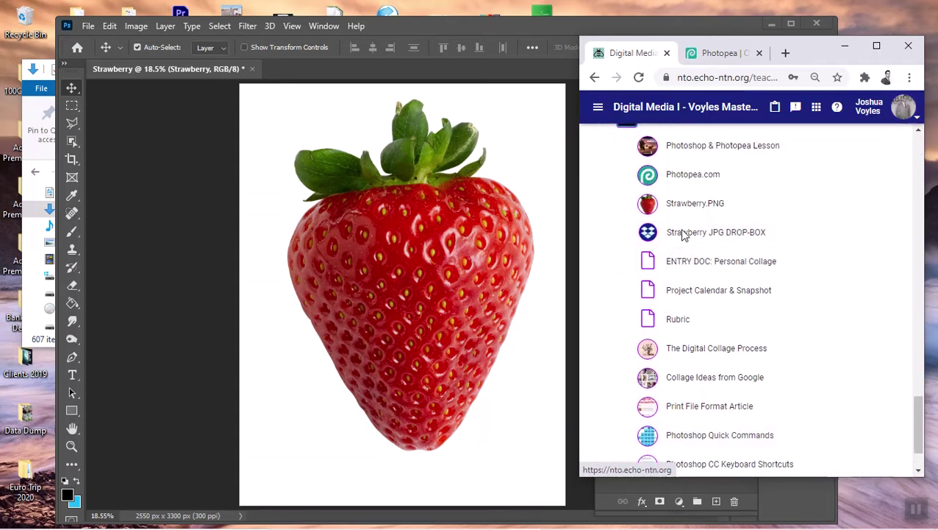
click(683, 234)
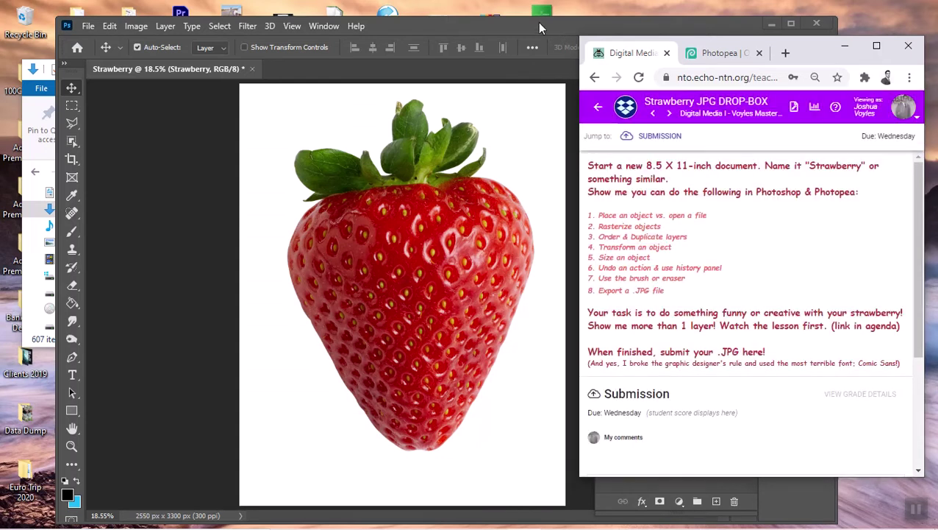
click(539, 27)
Step: Free Transform the strawberry to about 54.7% scale, rotate it about -9.4°, and place it on the page's left side
drag(446, 241, 444, 260)
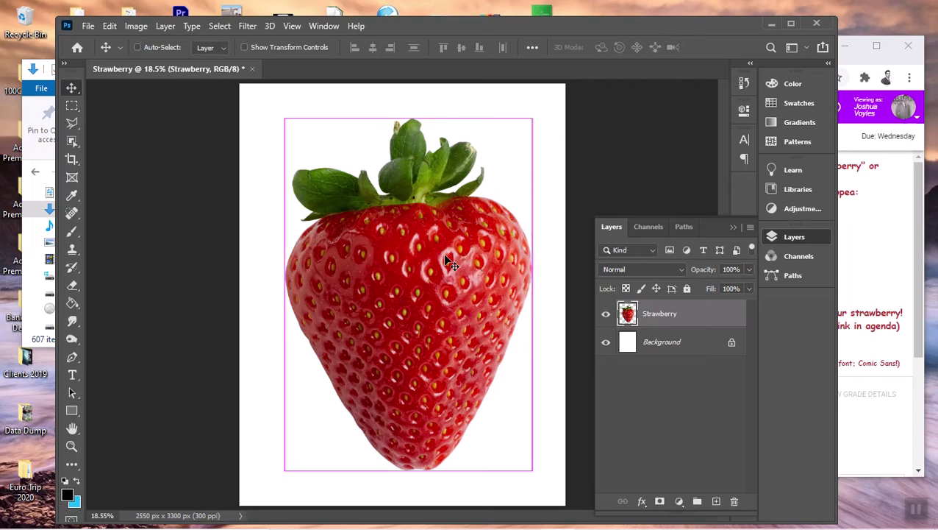
key(ctrl+t)
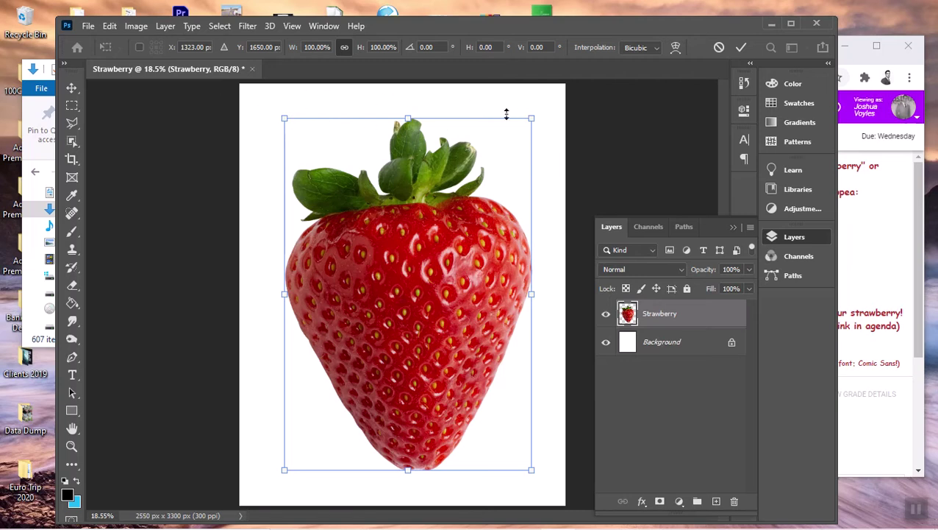
drag(535, 115, 480, 192)
drag(509, 161, 412, 284)
drag(570, 295, 443, 375)
drag(364, 308, 341, 311)
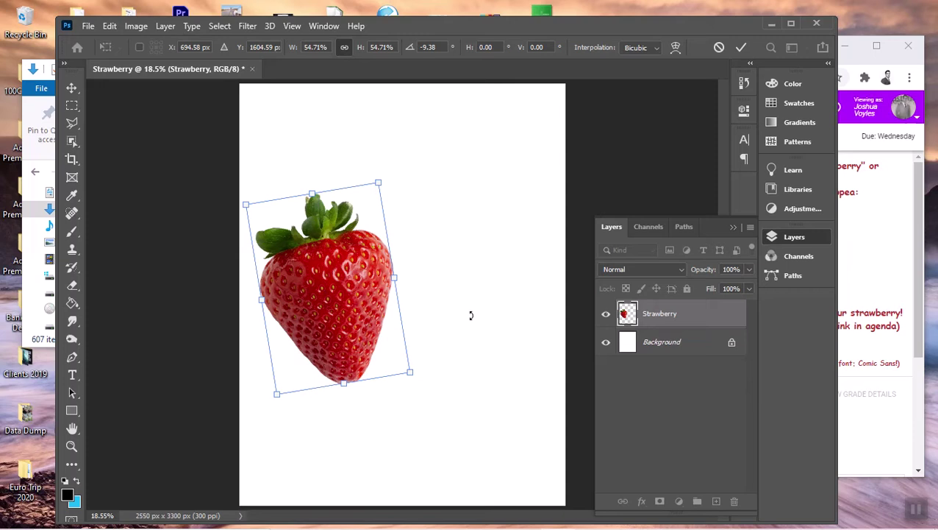
key(Return)
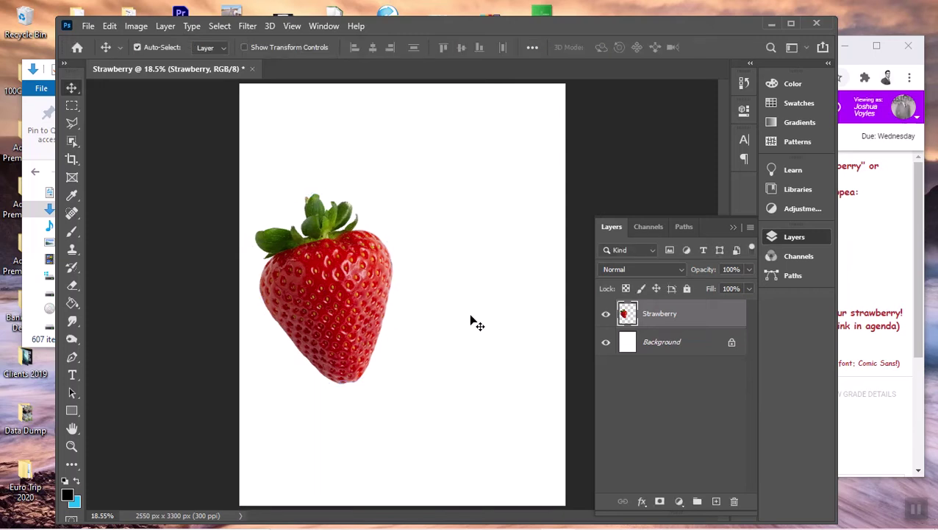
mouse_move(323, 287)
mouse_down()
mouse_move(359, 259)
mouse_move(312, 274)
mouse_move(316, 291)
mouse_up()
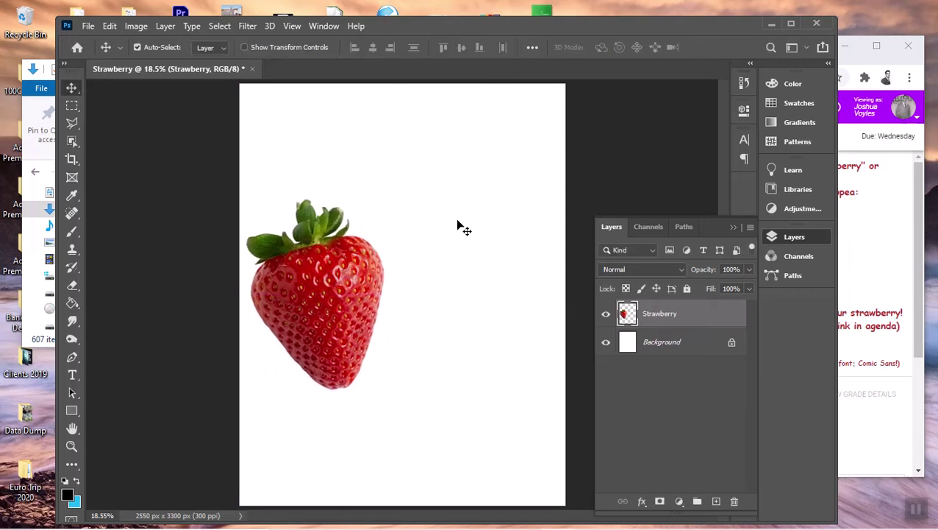
Step: Check the "Transform an object" task in the browser's assignment list and return to the strawberry in Photoshop
click(912, 311)
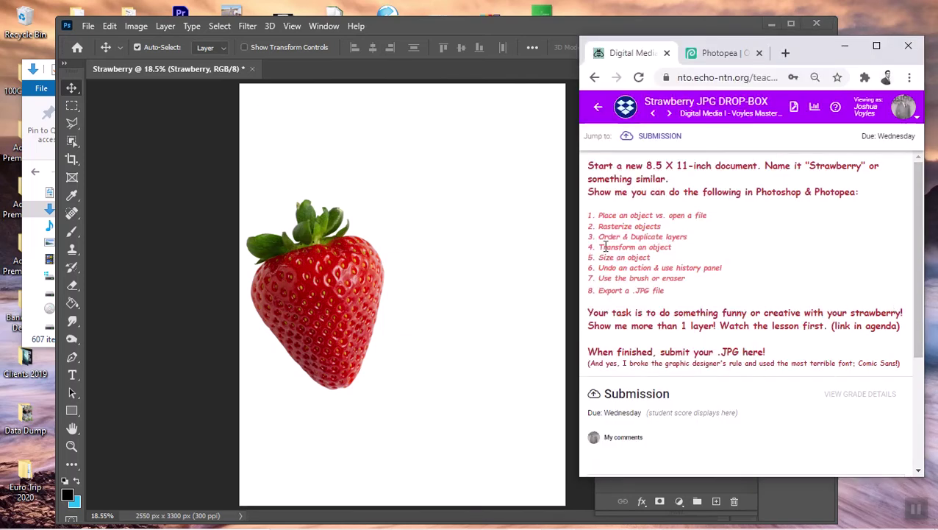
drag(600, 247, 683, 255)
click(314, 298)
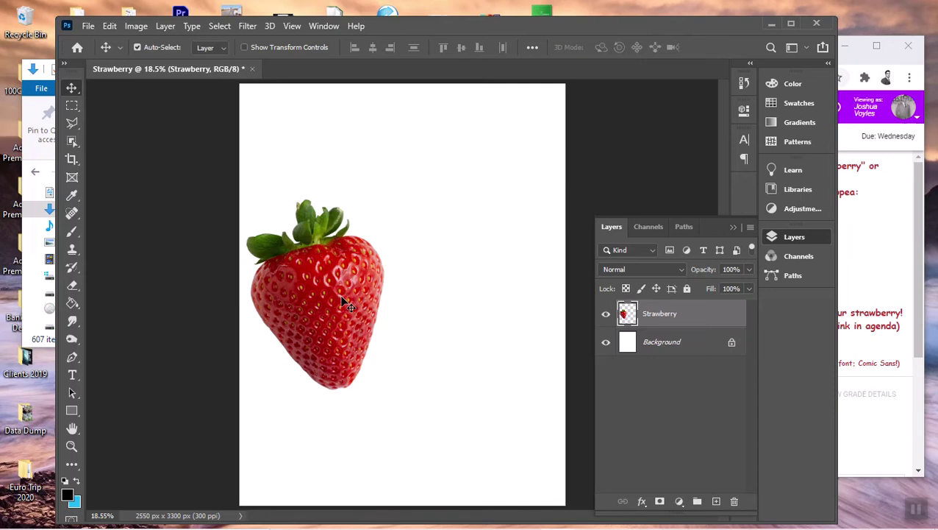
Step: Try to distort the strawberry with Free Transform to about 64.5% width and 139.8% height
key(ctrl+t)
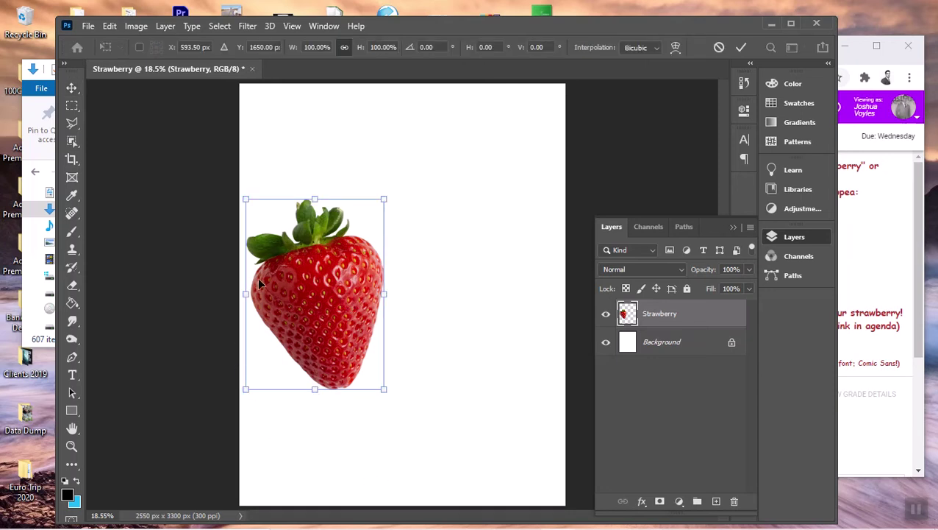
drag(320, 197, 382, 223)
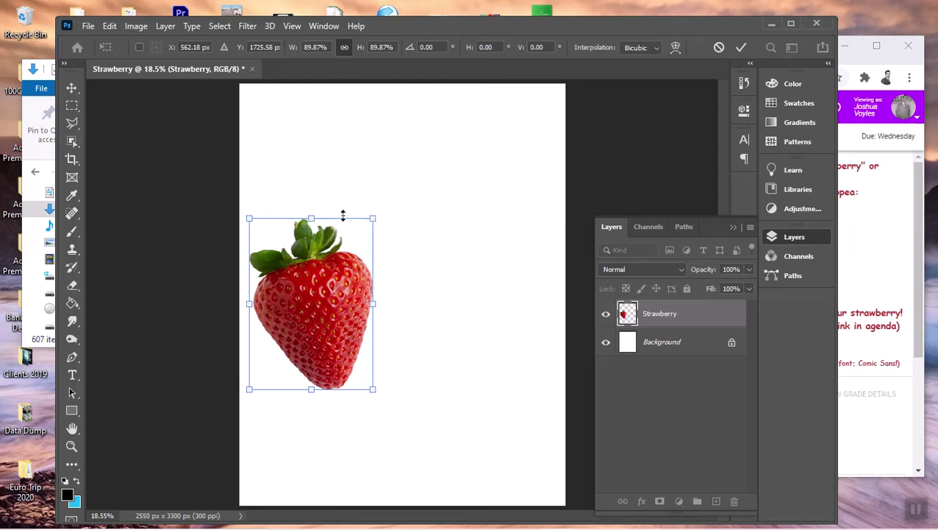
drag(379, 215, 431, 229)
drag(430, 312, 337, 310)
drag(292, 228, 294, 123)
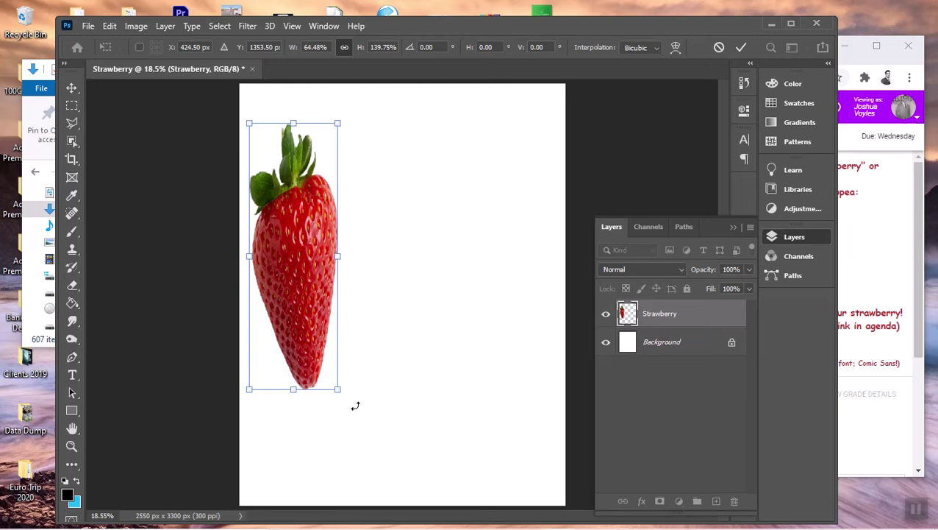
Step: Undo the non-proportional stretches of the strawberry within the active transform
key(ctrl+z)
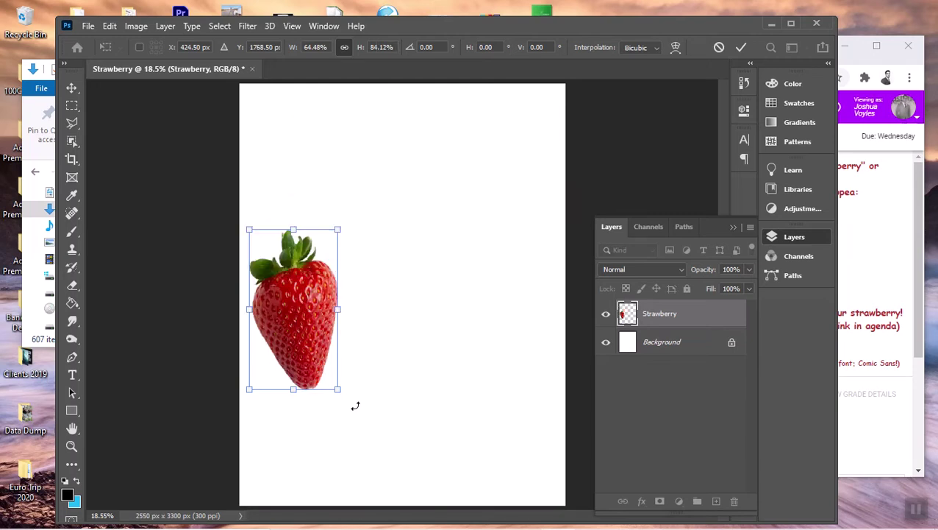
key(ctrl+z)
key(ctrl+z)
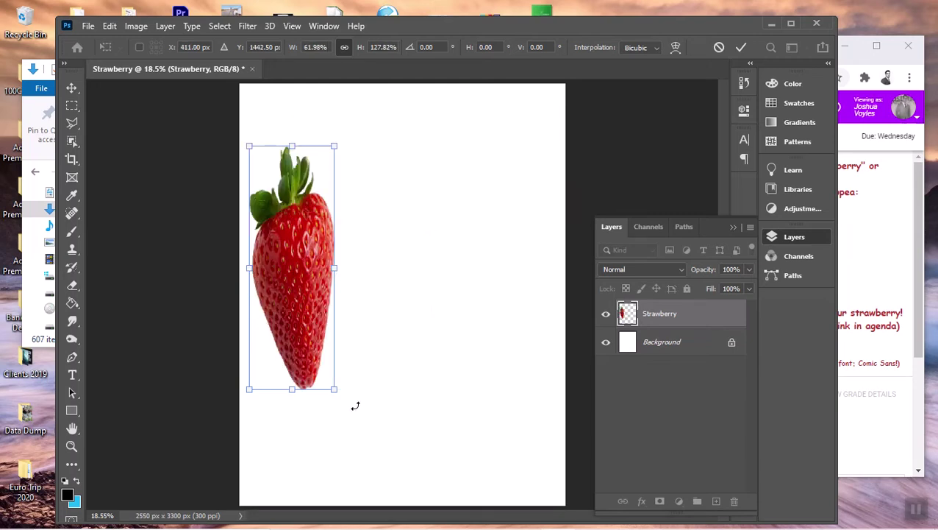
key(ctrl+z)
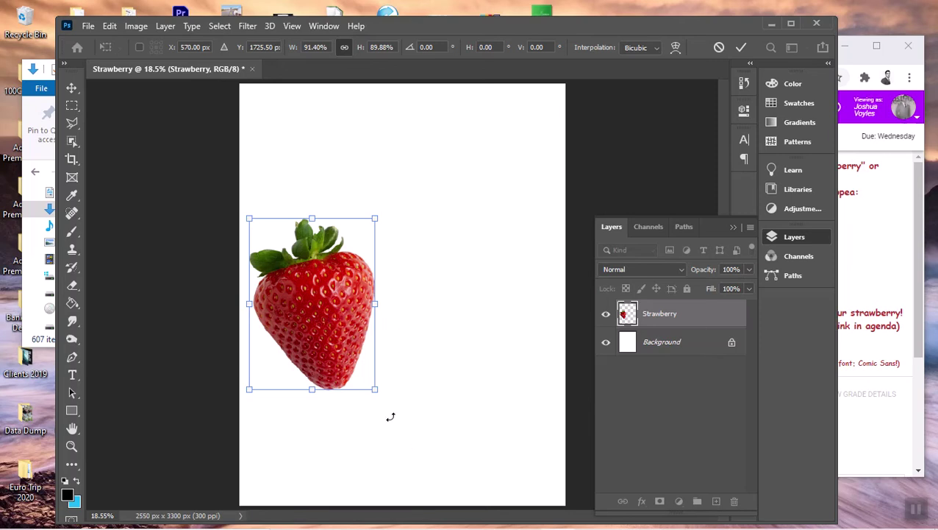
Step: Shrink the strawberry further from its corners, shift it slightly right, and commit the transform
drag(375, 388, 284, 379)
drag(337, 183, 354, 356)
mouse_move(288, 302)
mouse_down()
mouse_move(309, 303)
mouse_move(300, 299)
mouse_up()
key(Return)
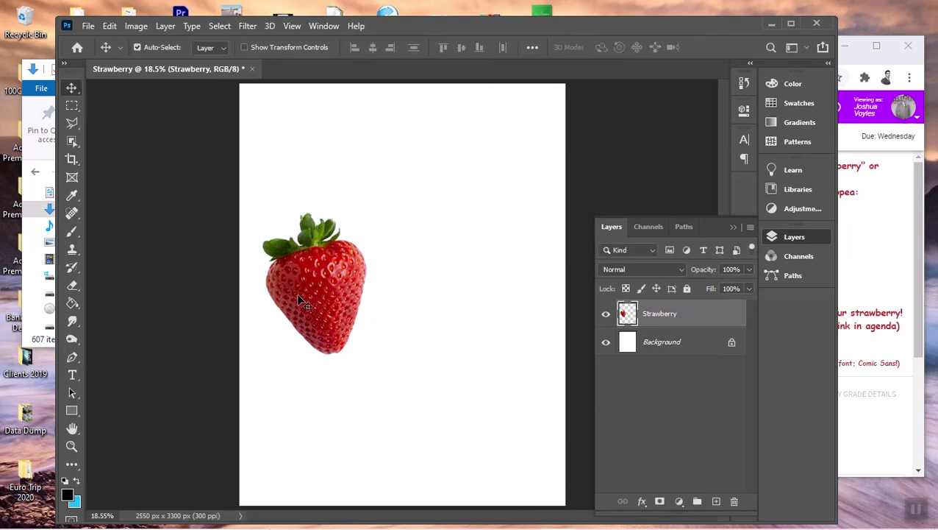
Step: Check the "Order & Duplicate layers" task in the browser's assignment list and return to the Strawberry document in Photoshop
click(882, 245)
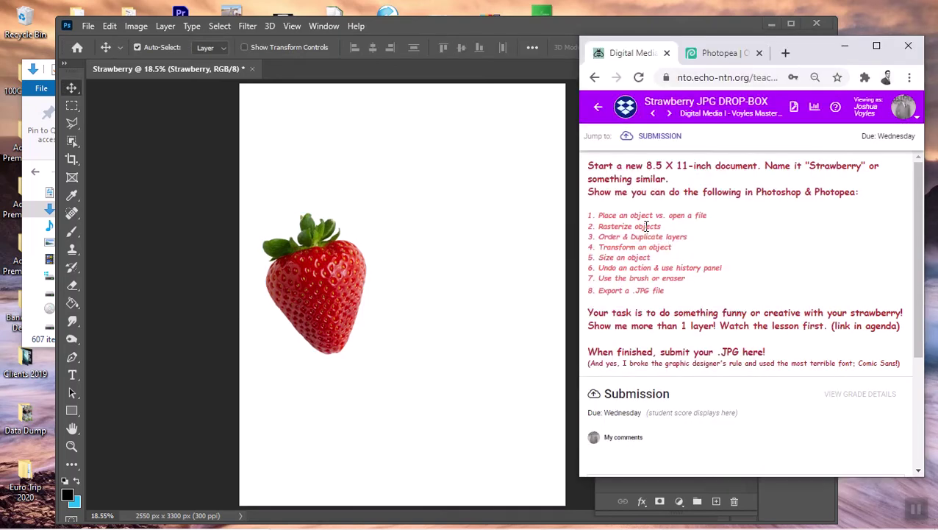
drag(588, 236, 696, 248)
click(326, 296)
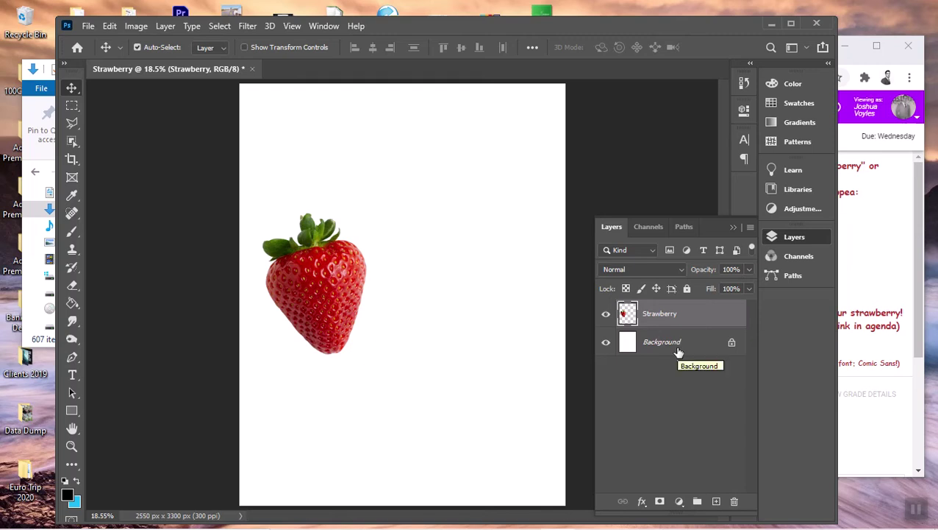
Step: Add a new layer, place the Strawberry image from the Downloads folder on it at full page width, and rasterize it
click(716, 501)
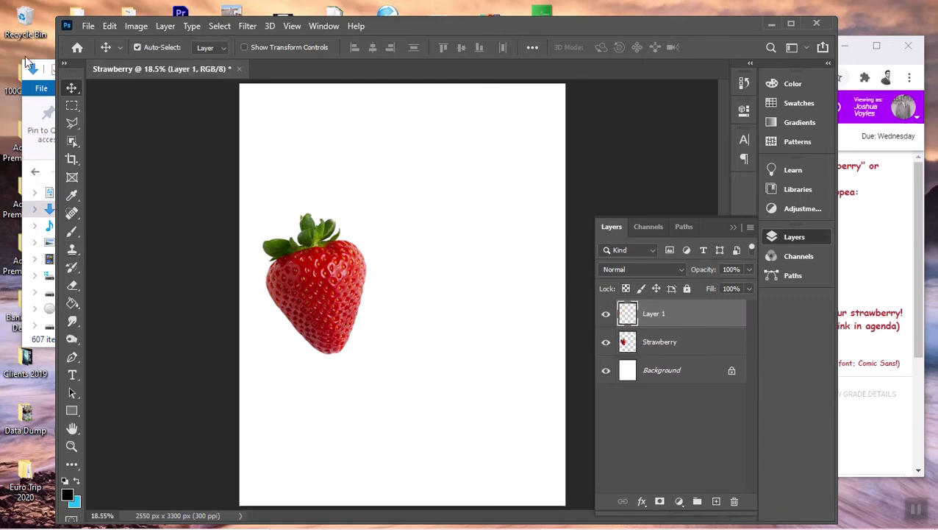
click(25, 111)
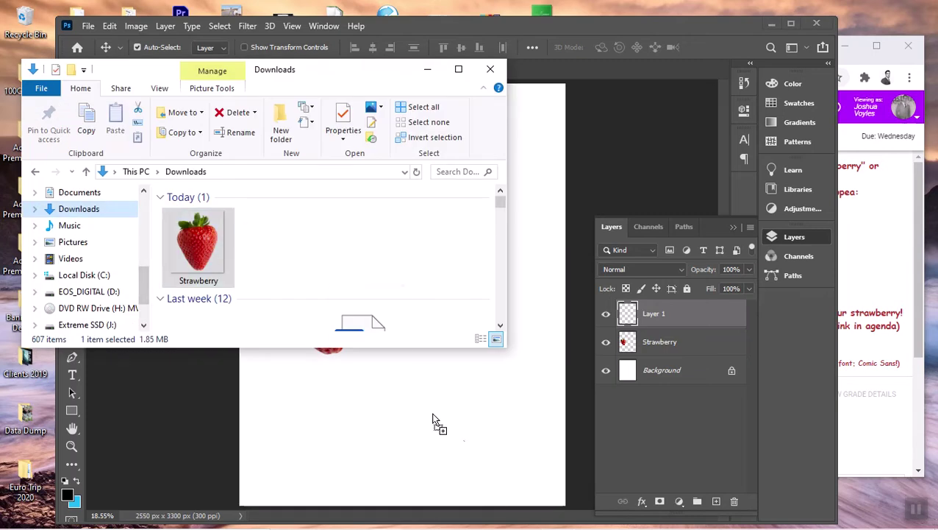
click(475, 448)
drag(474, 447, 398, 349)
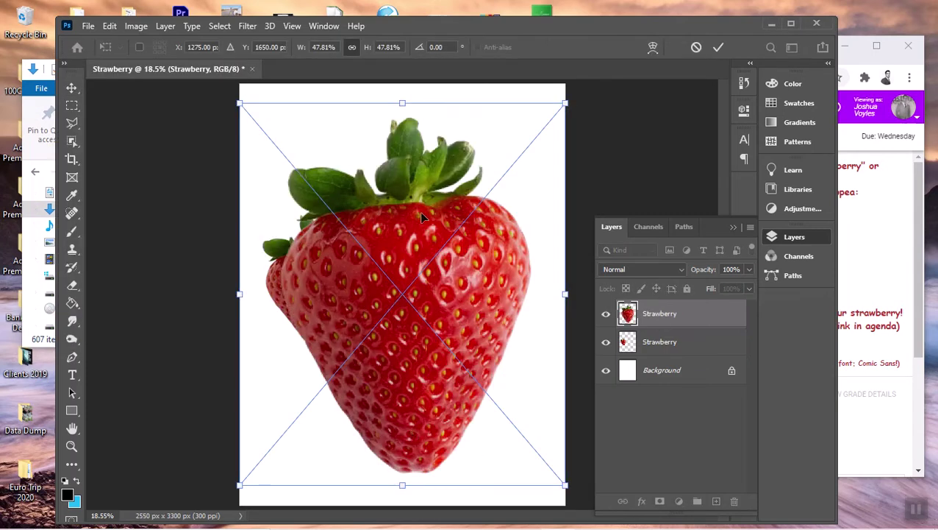
key(Return)
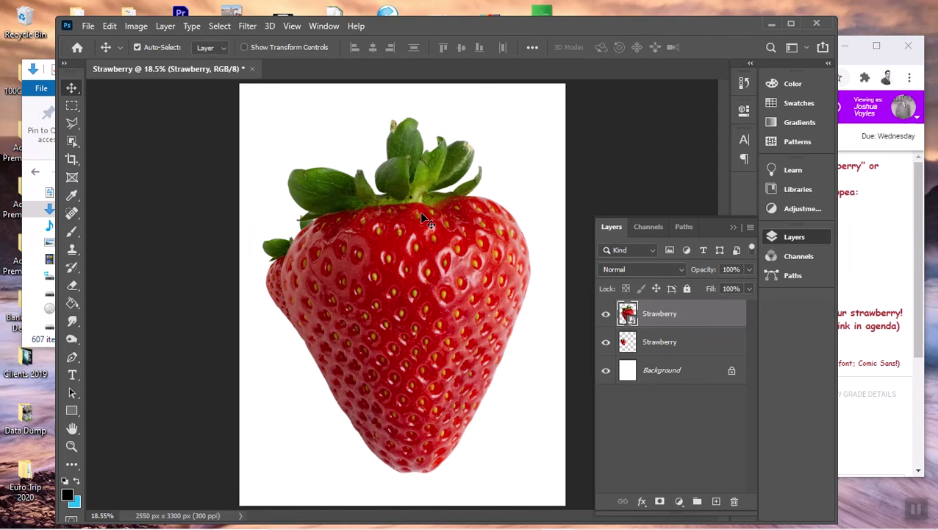
right_click(694, 317)
click(721, 265)
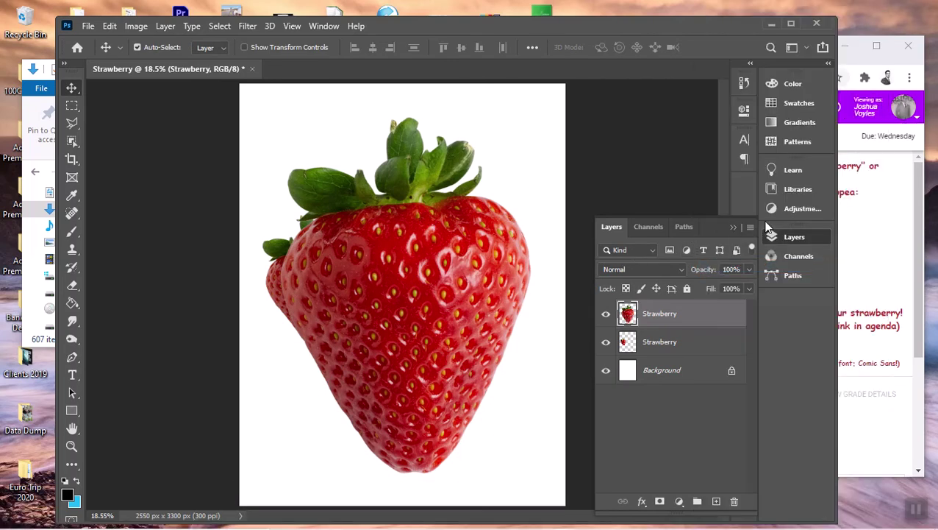
Step: Collapse and reopen the layer list, and delete the newly placed large Strawberry layer
click(732, 228)
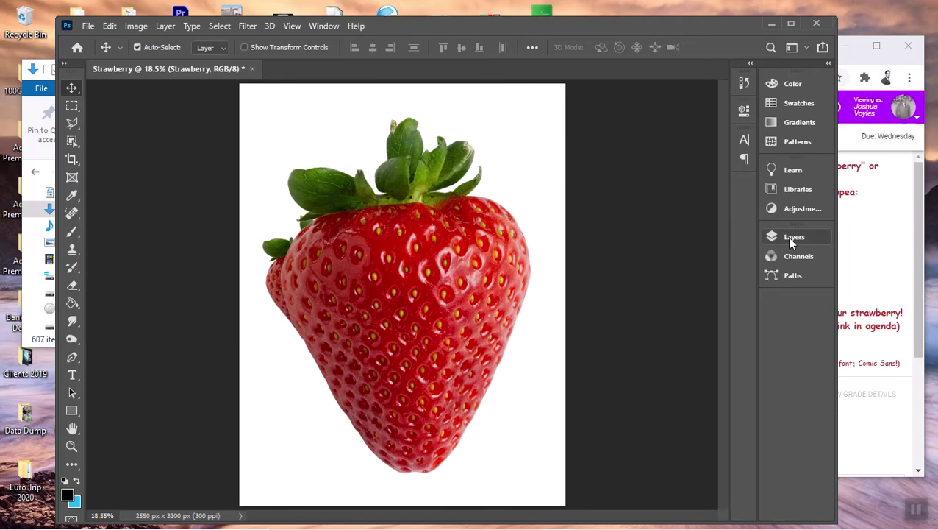
click(786, 237)
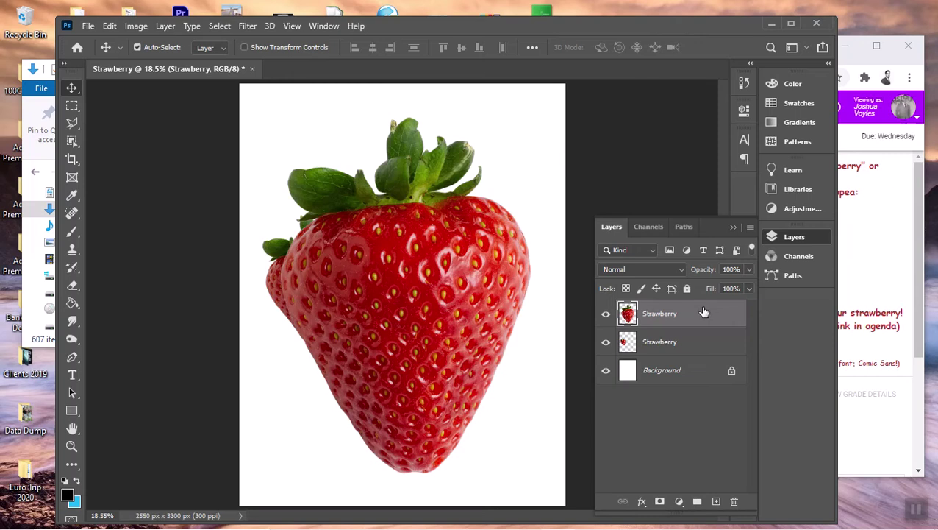
drag(689, 318, 734, 501)
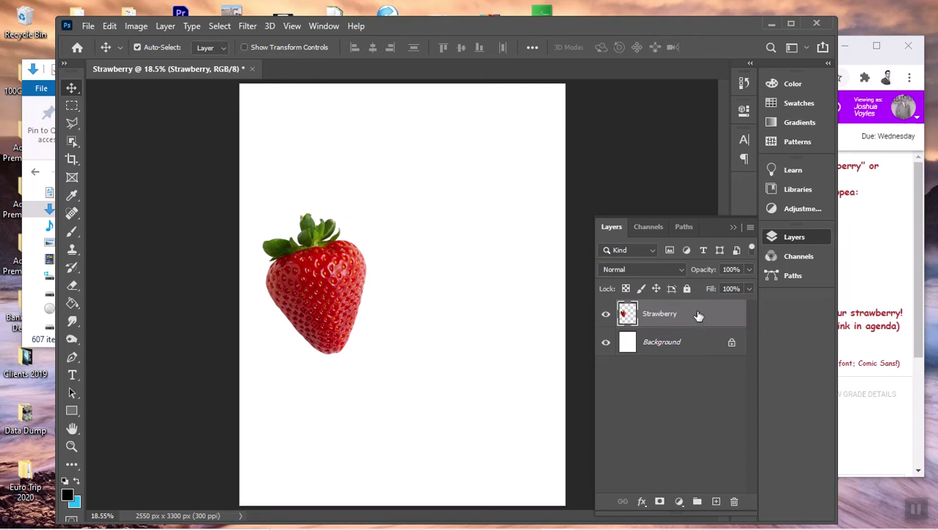
Step: Duplicate the strawberry twice, moving the first copy up to the page centre and the second to the right edge
drag(699, 315, 718, 501)
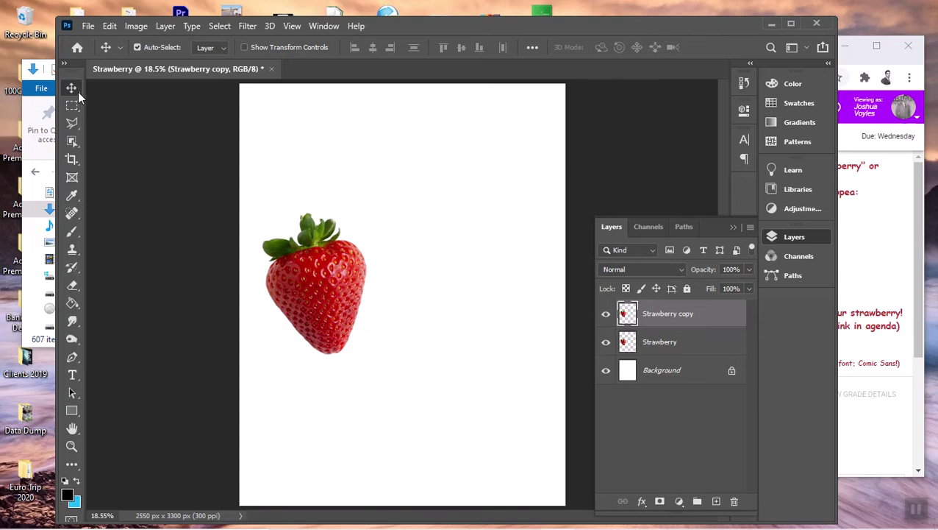
drag(316, 293, 421, 259)
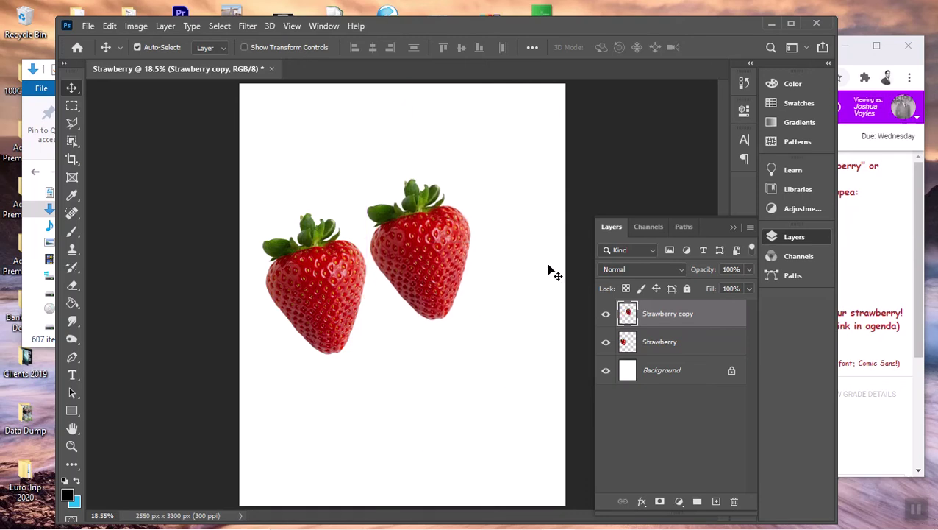
drag(697, 315, 715, 503)
drag(424, 258, 503, 292)
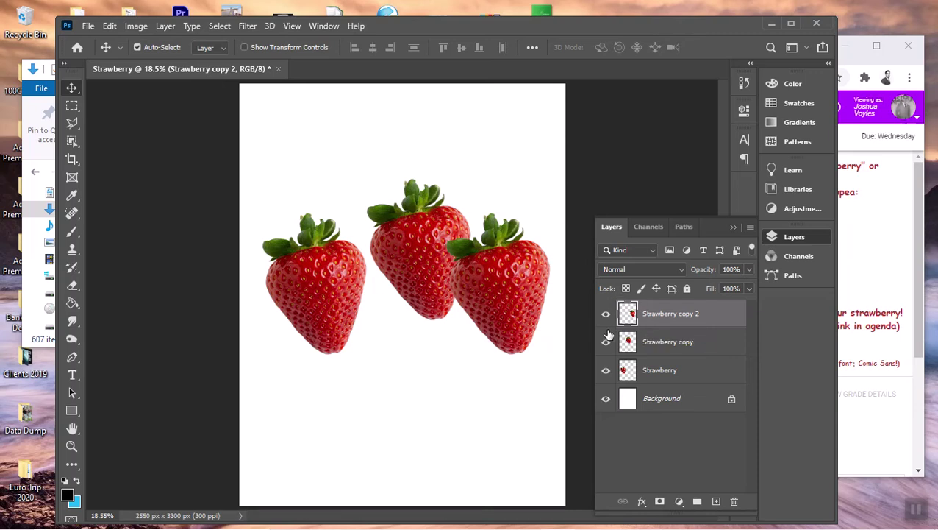
Step: Lower the middle strawberry between its neighbours and enlarge it with Free Transform to about 115.6% width and 131.5% height
click(700, 330)
click(692, 371)
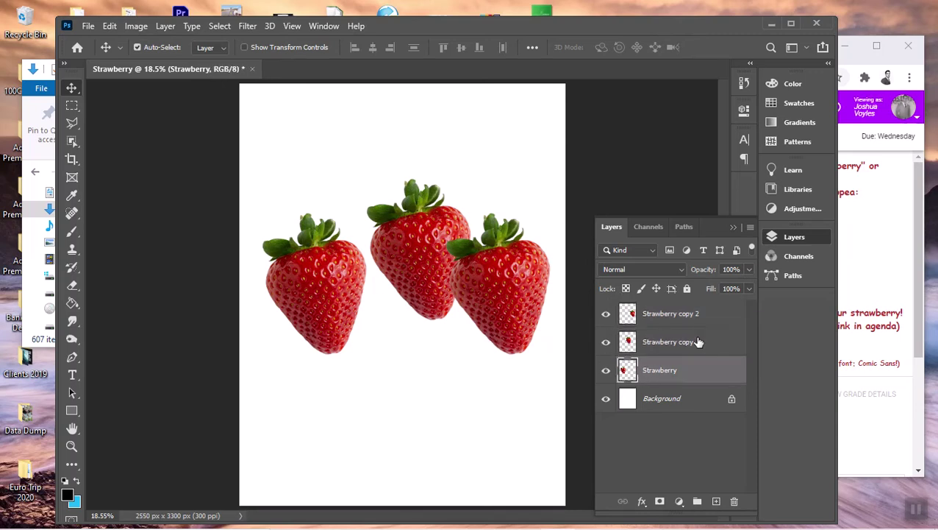
click(702, 324)
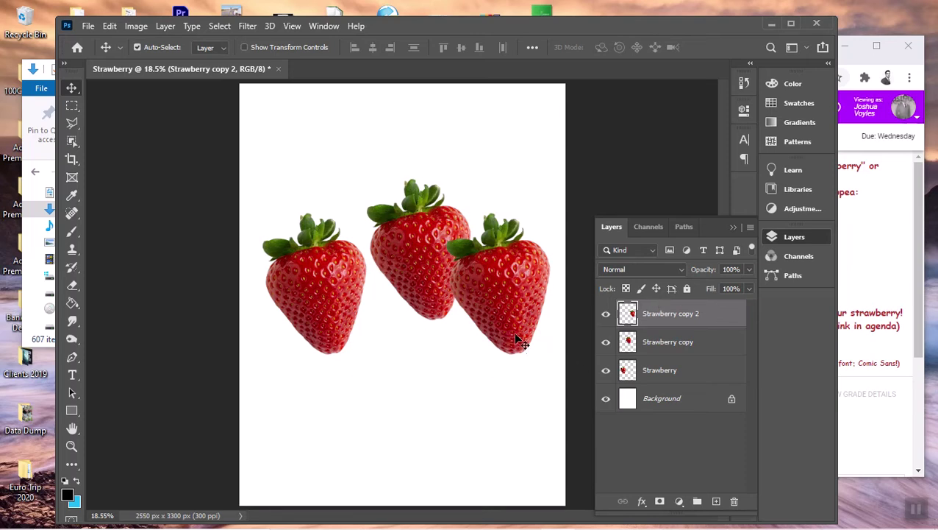
drag(427, 255, 410, 284)
key(ctrl+t)
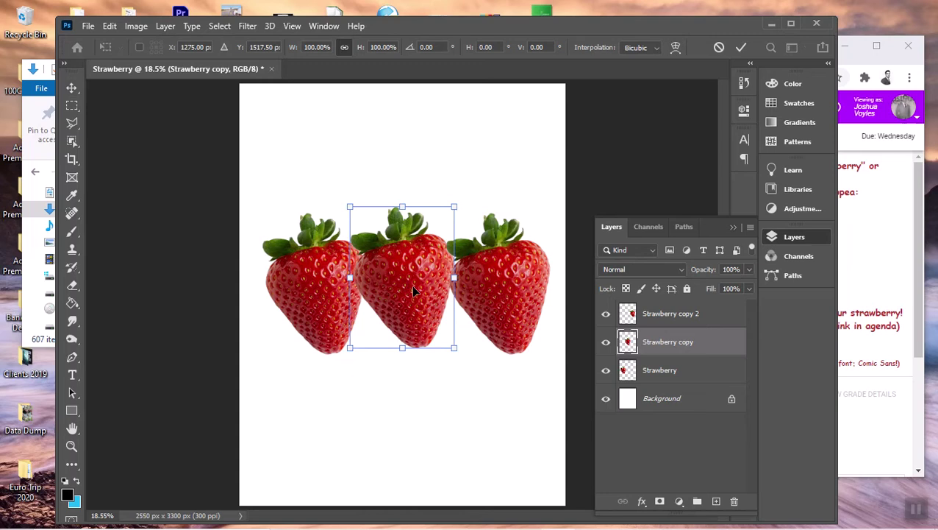
drag(459, 346, 469, 367)
drag(409, 206, 409, 183)
drag(412, 269, 405, 263)
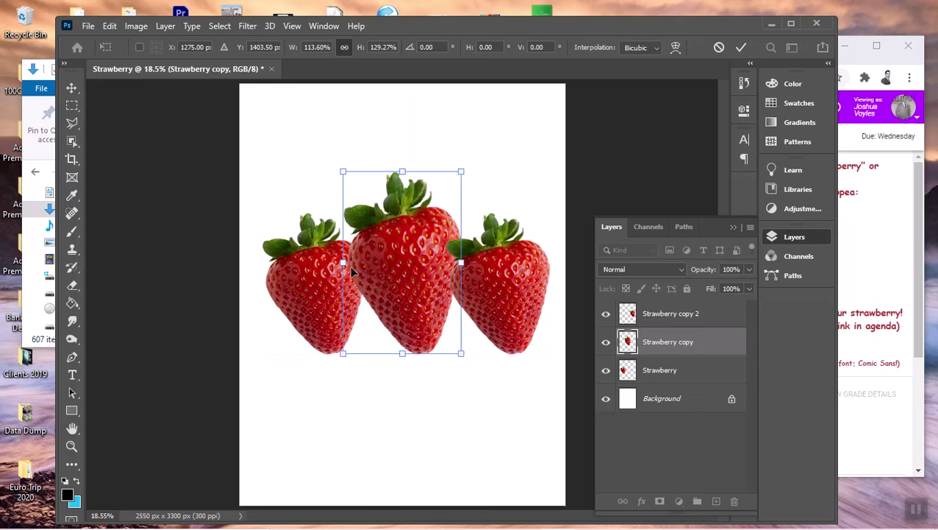
mouse_move(343, 262)
mouse_down()
mouse_move(570, 265)
mouse_move(362, 266)
mouse_move(343, 275)
mouse_up()
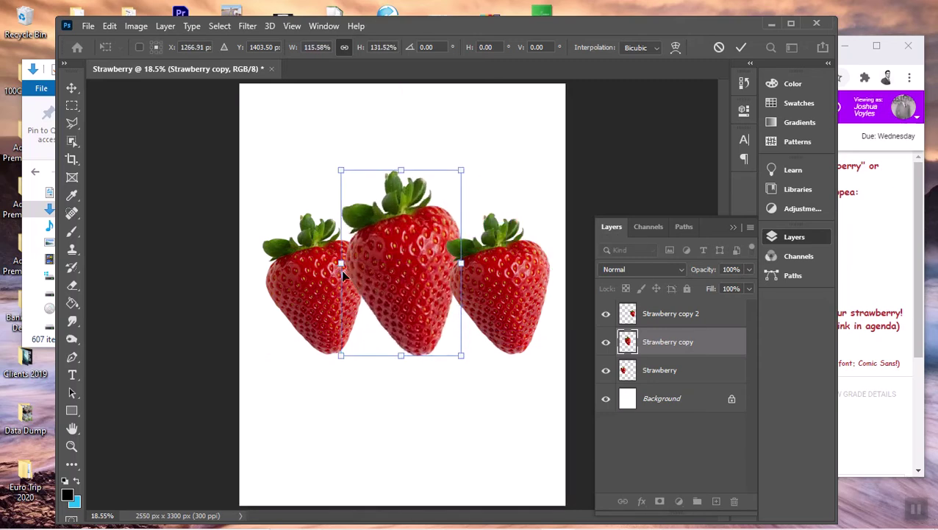
Step: Flip the middle strawberry horizontally, commit the transform, and shift it slightly right and down
right_click(392, 267)
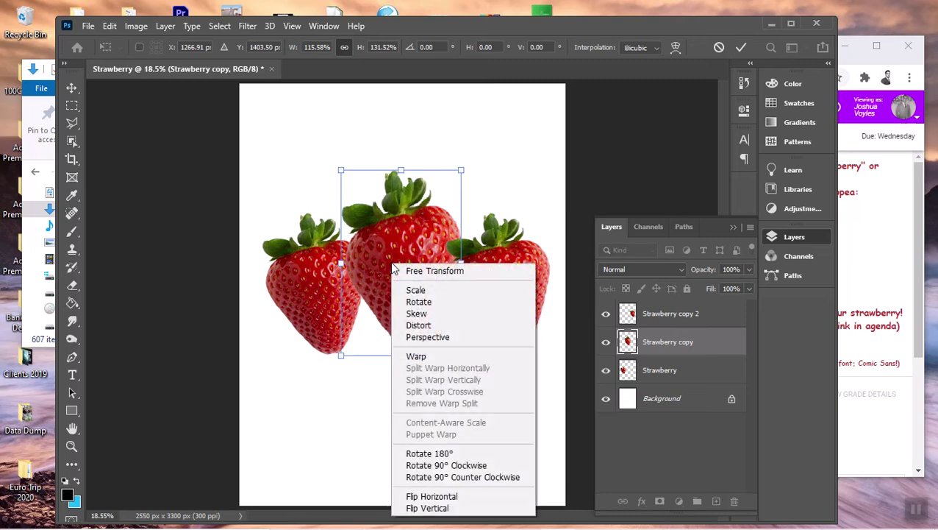
click(432, 497)
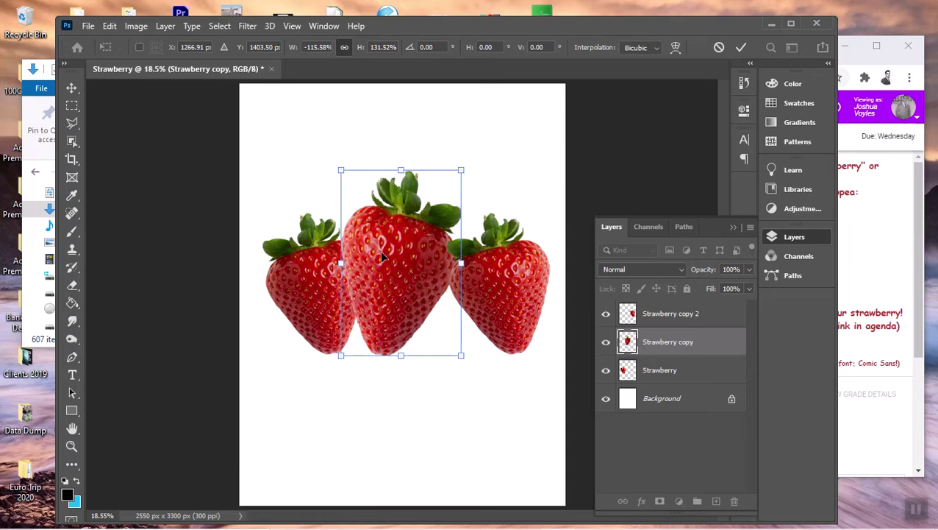
key(Return)
mouse_move(380, 269)
mouse_down()
mouse_move(395, 269)
mouse_move(347, 278)
mouse_move(420, 280)
mouse_move(348, 276)
mouse_move(388, 250)
mouse_move(398, 278)
mouse_move(385, 270)
mouse_up()
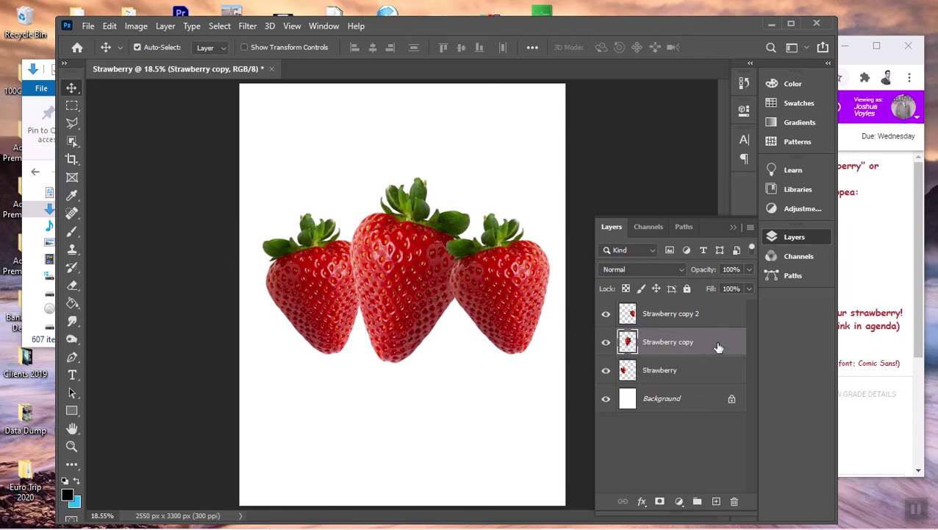
Step: Bring the Strawberry copy layer to the front and move the three strawberries closer together so they overlap
drag(719, 347, 706, 303)
drag(429, 291, 412, 291)
drag(481, 284, 447, 285)
mouse_move(375, 284)
mouse_down()
mouse_move(369, 277)
mouse_move(381, 286)
mouse_up()
drag(300, 248, 315, 249)
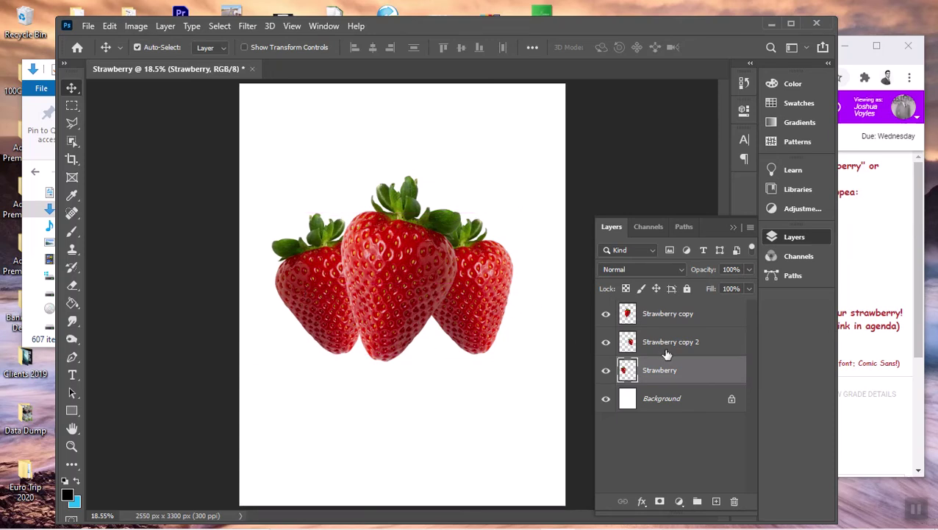
Step: Scale the left strawberry down proportionally to about 69% and commit the transform
click(710, 316)
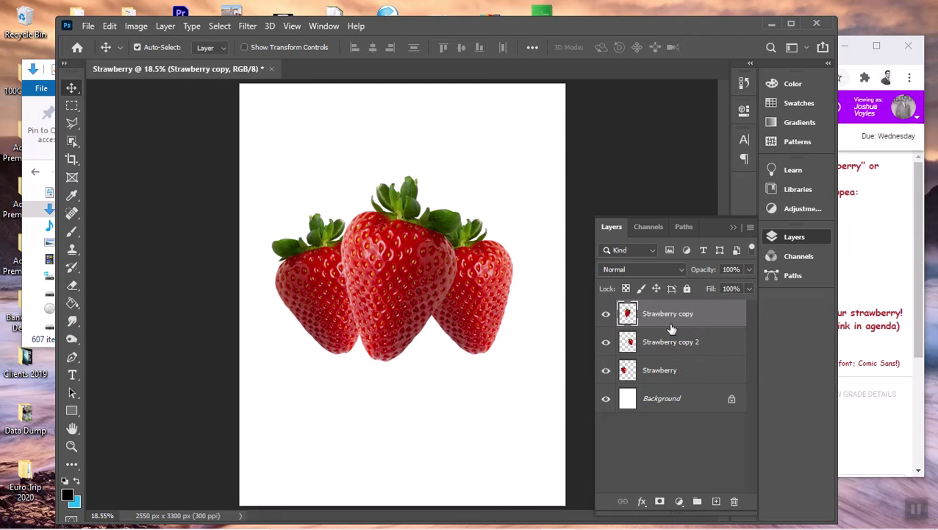
click(701, 373)
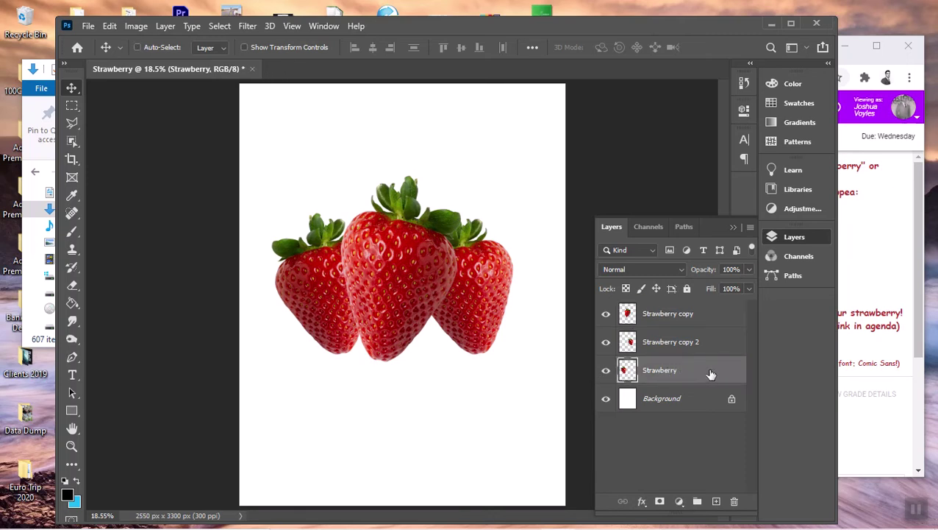
key(ctrl+t)
drag(273, 212, 303, 257)
drag(338, 301, 319, 288)
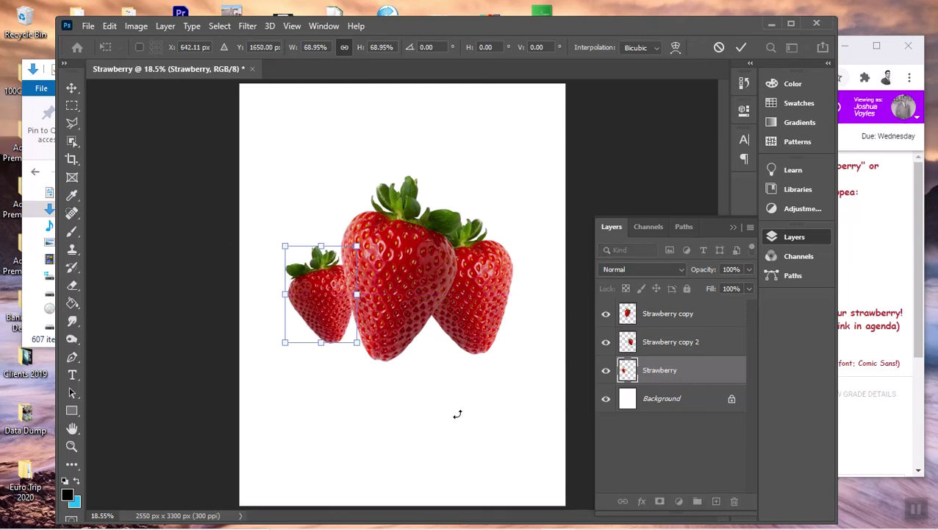
key(Return)
Step: Move the small strawberry between the other two and raise its layer to the top of the stack
drag(321, 293, 437, 316)
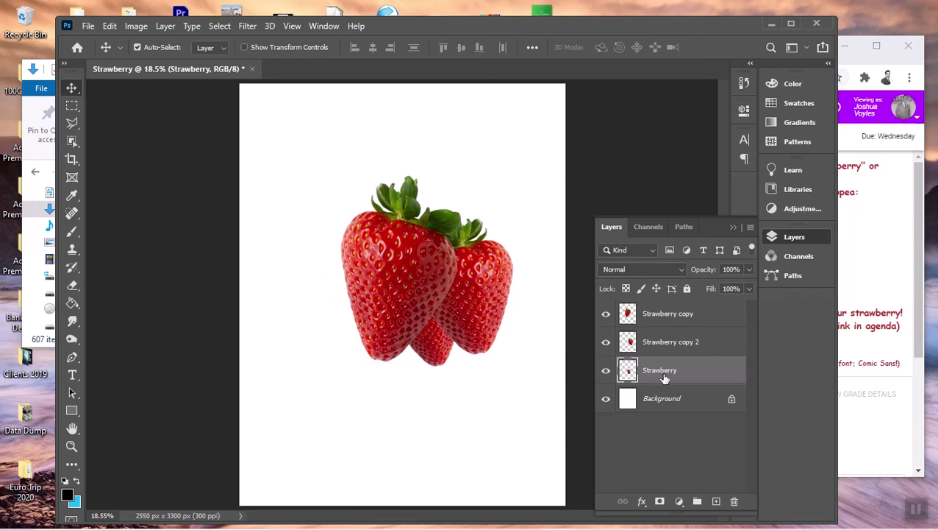
drag(703, 379, 702, 302)
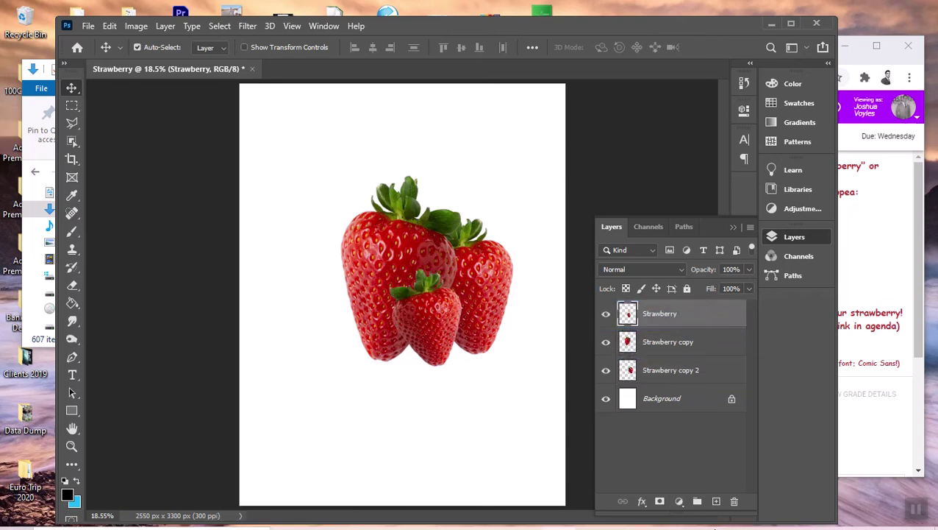
mouse_move(423, 307)
mouse_down()
mouse_move(421, 262)
mouse_move(420, 314)
mouse_up()
Step: Shift the large strawberry slightly left and down, and return the small one to its left side, below the Strawberry copy 2 layer
mouse_move(385, 263)
mouse_down()
mouse_move(370, 259)
mouse_move(375, 273)
mouse_up()
drag(441, 309, 332, 289)
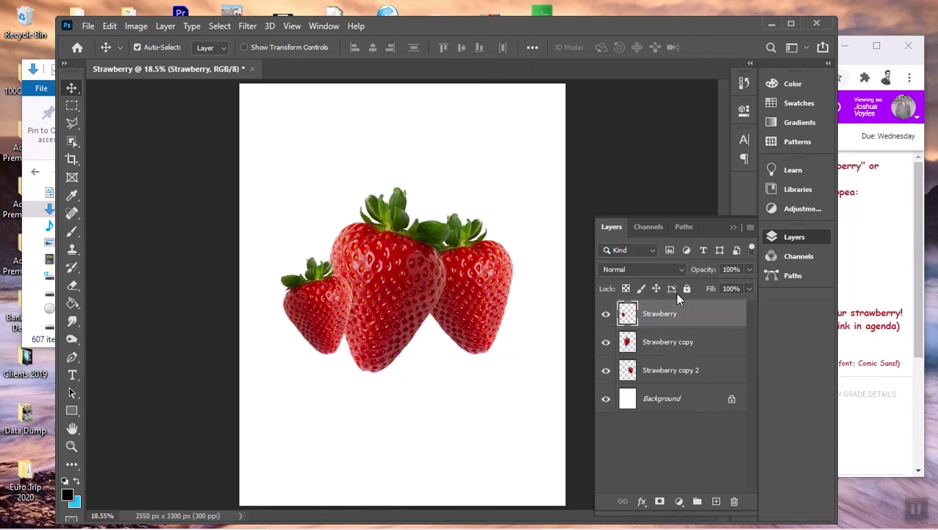
drag(692, 323, 714, 384)
Step: Enlarge the small left strawberry moderately with Free Transform, commit it, and adjust its position beside the large one
key(ctrl+t)
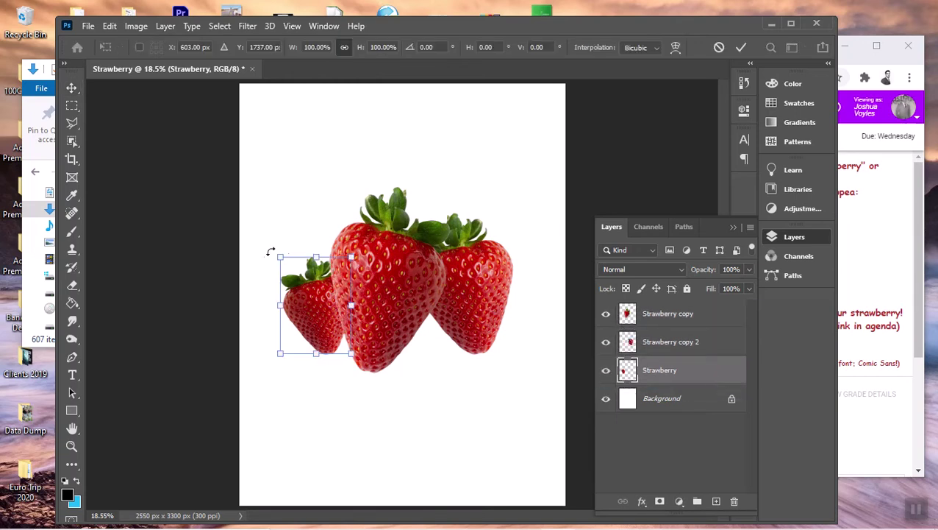
drag(280, 256, 266, 235)
key(Return)
mouse_move(289, 316)
mouse_down()
mouse_move(292, 297)
mouse_move(295, 314)
mouse_up()
Step: Rotate the right strawberry clockwise and move it outward, then recentre the large strawberry between the two smaller ones
click(483, 302)
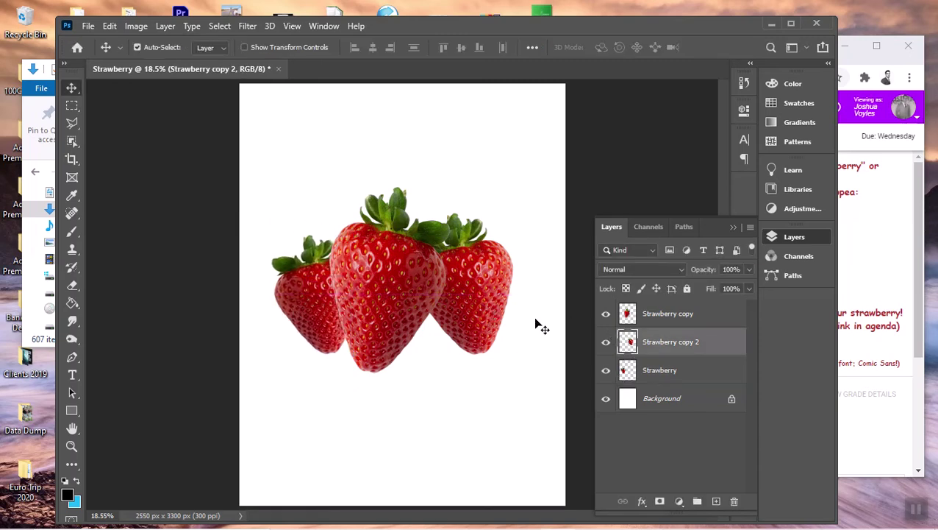
key(ctrl+t)
drag(539, 212, 555, 247)
drag(480, 280, 499, 290)
key(Return)
drag(362, 284, 375, 283)
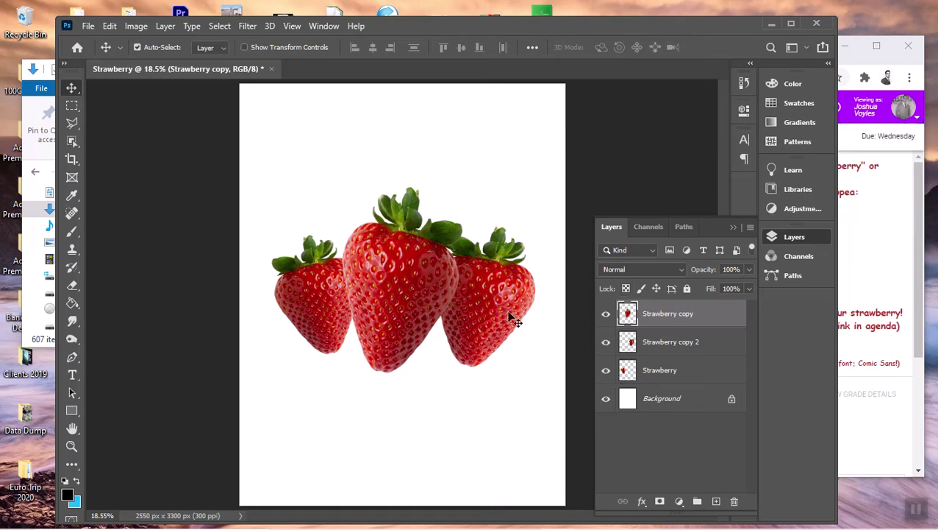
Step: Check the "Size an object" and "Undo an action & use history panel" tasks in the browser and return to Photoshop
click(874, 266)
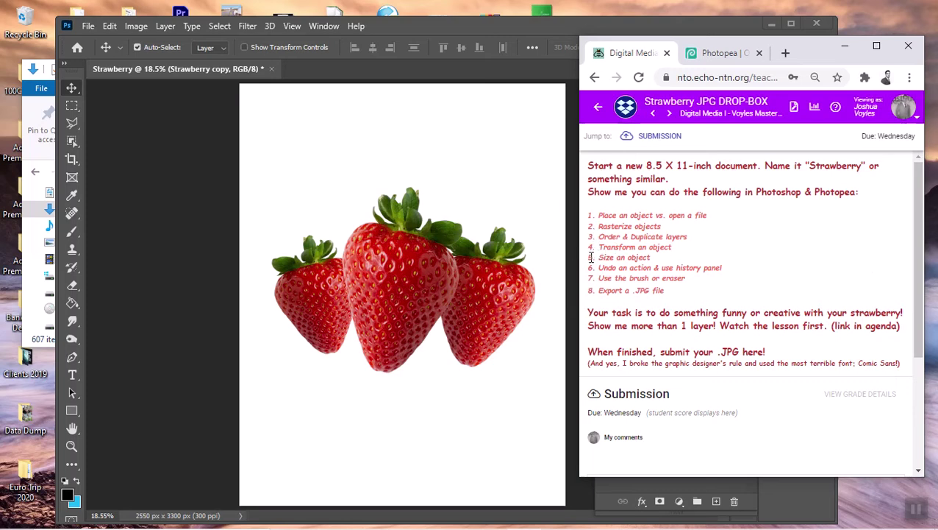
drag(592, 257, 670, 259)
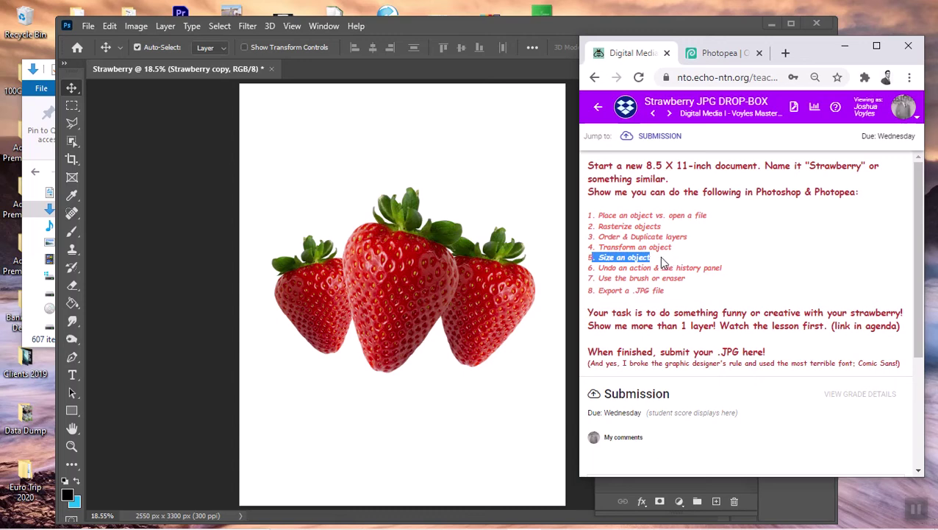
drag(590, 272, 730, 277)
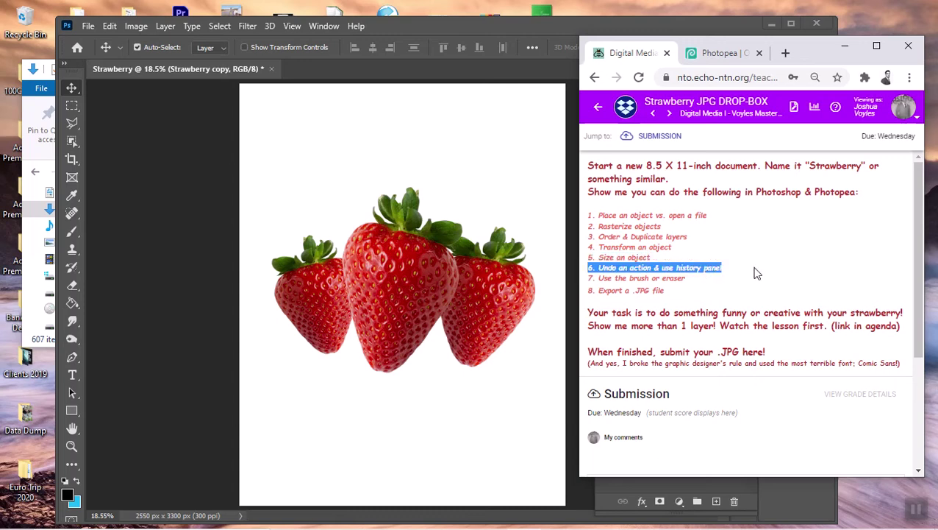
click(414, 255)
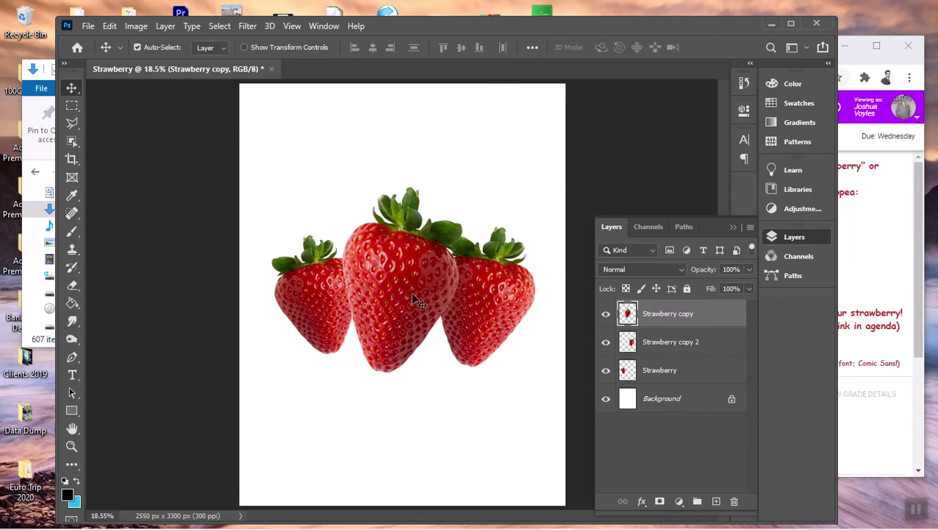
Step: Shift the large strawberry slightly down between the two smaller ones
drag(403, 307, 356, 277)
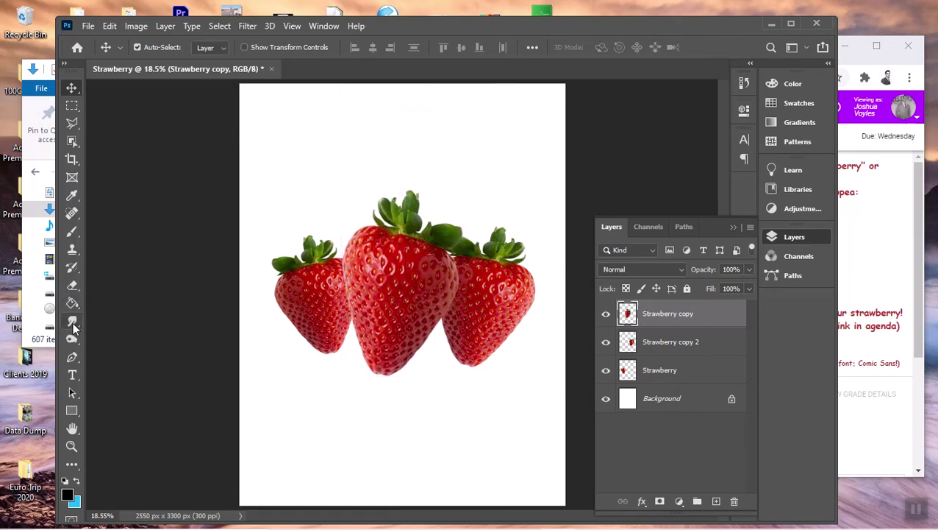
Step: Erase several streaks across the upper half of the large strawberry with the 100 px Eraser, and nudge it slightly down
click(72, 285)
mouse_move(343, 277)
mouse_down()
mouse_move(430, 327)
mouse_move(441, 266)
mouse_up()
key(ctrl+z)
drag(350, 252, 441, 283)
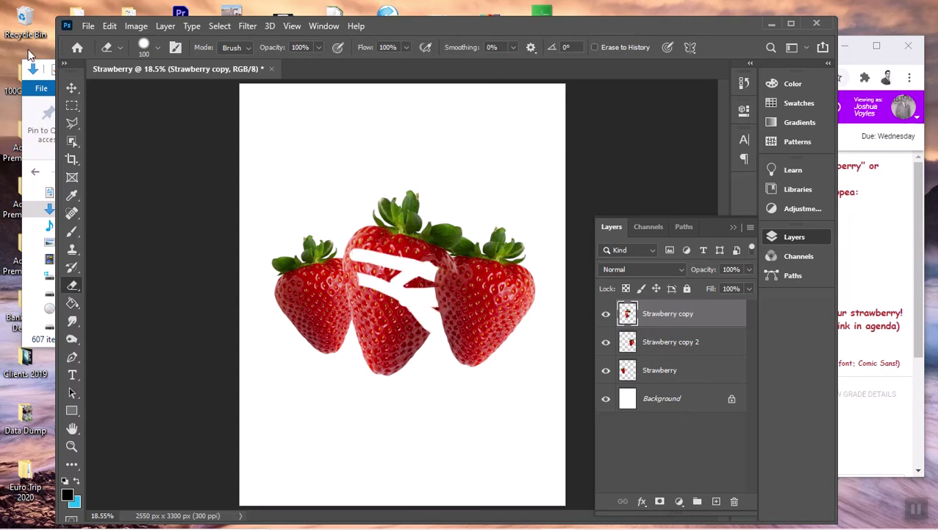
click(72, 87)
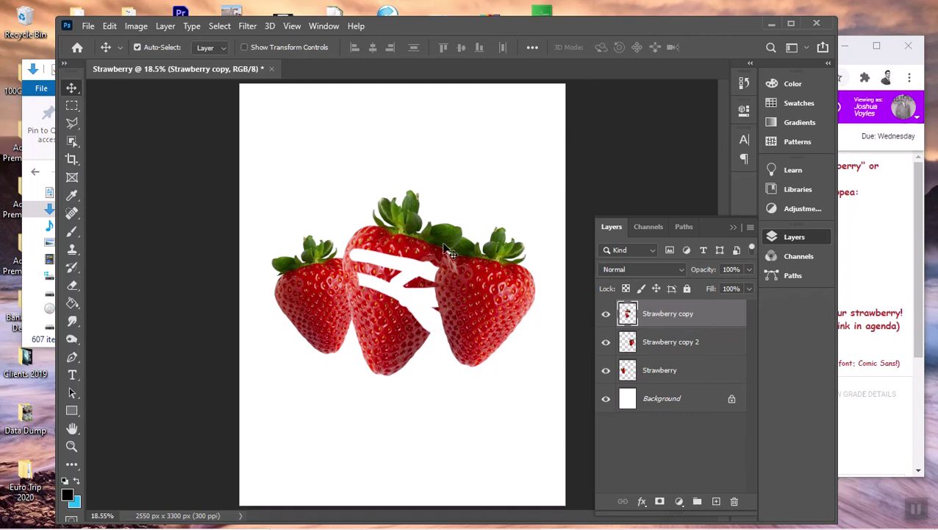
mouse_move(416, 256)
mouse_down()
mouse_move(500, 253)
mouse_move(366, 230)
mouse_move(320, 263)
mouse_move(482, 287)
mouse_move(462, 234)
mouse_move(403, 263)
mouse_move(417, 248)
mouse_move(413, 255)
mouse_up()
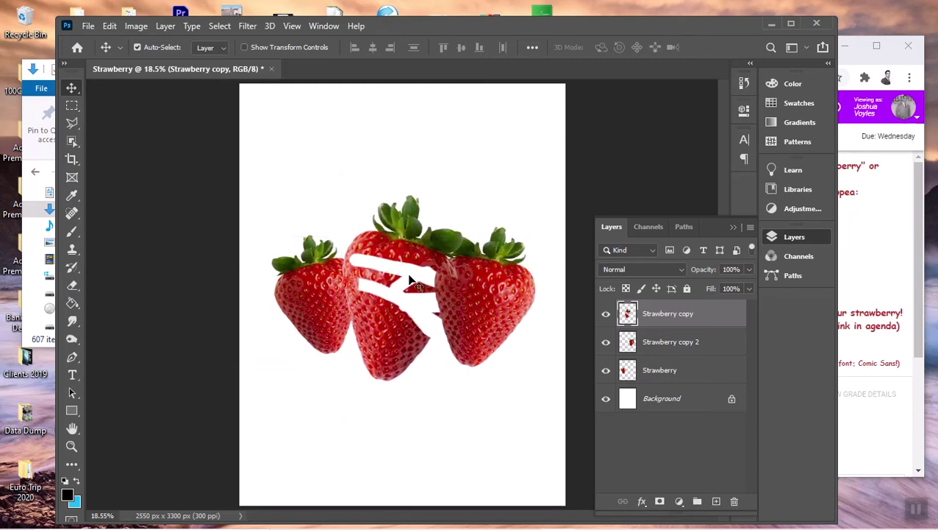
Step: Undo the last move and the eraser strokes on the large strawberry
click(109, 26)
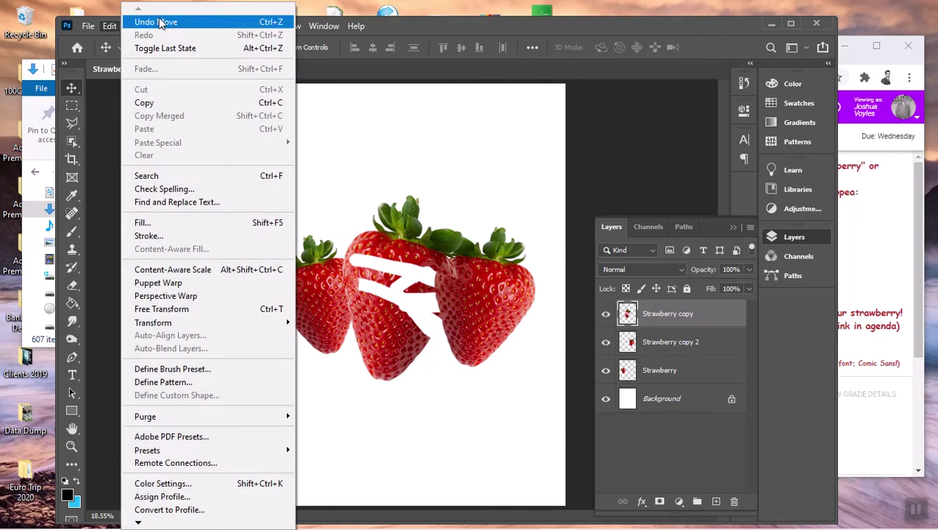
click(146, 22)
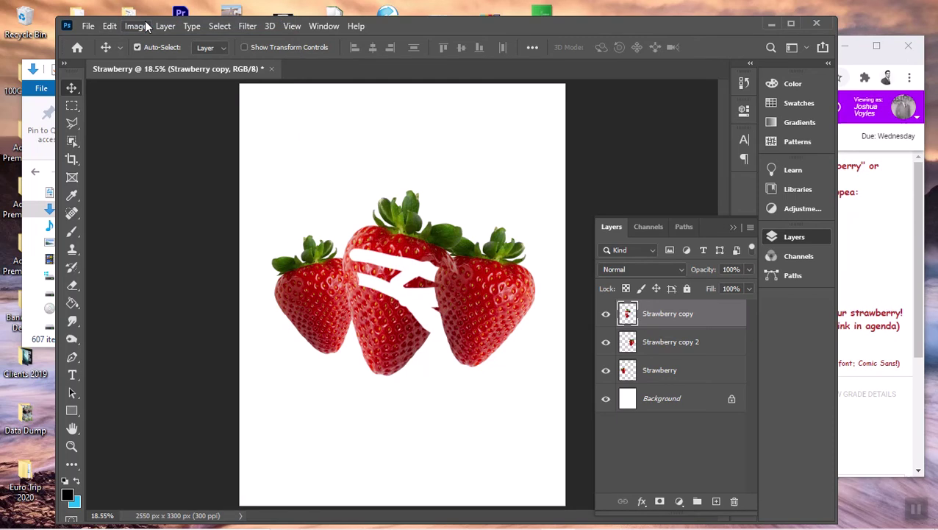
click(111, 26)
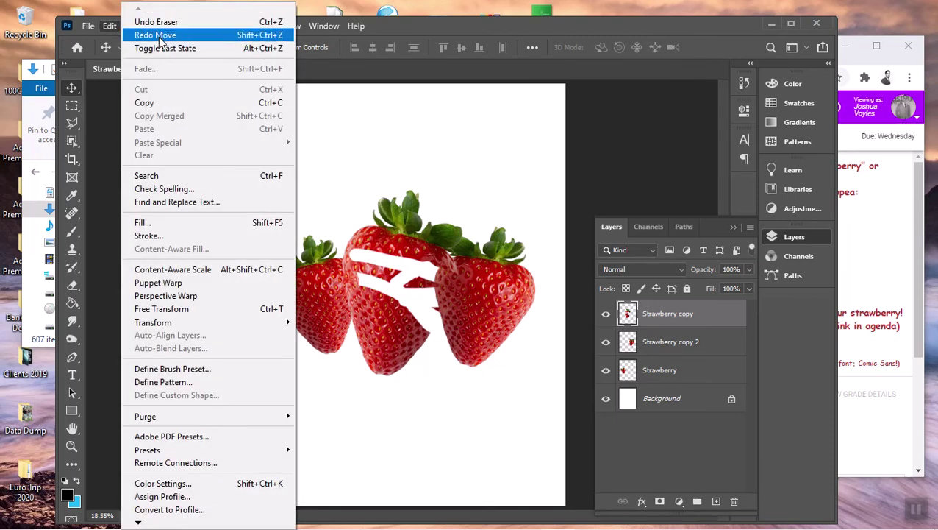
click(213, 24)
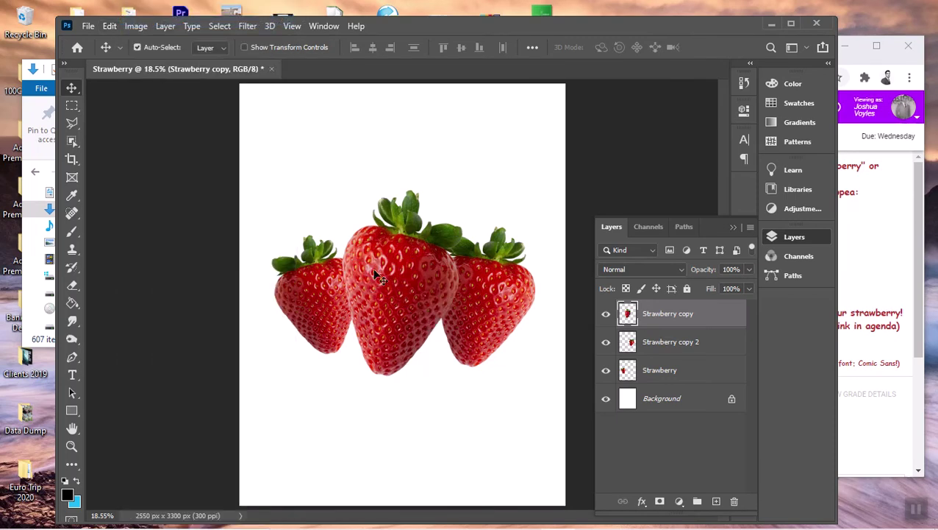
Step: Try moving the large strawberry up above the small left one, and undo that move
click(110, 27)
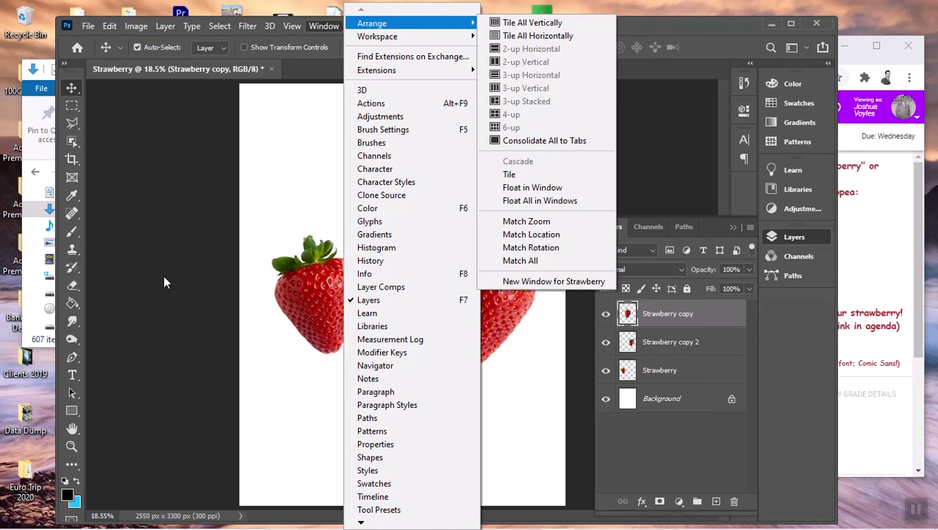
click(253, 295)
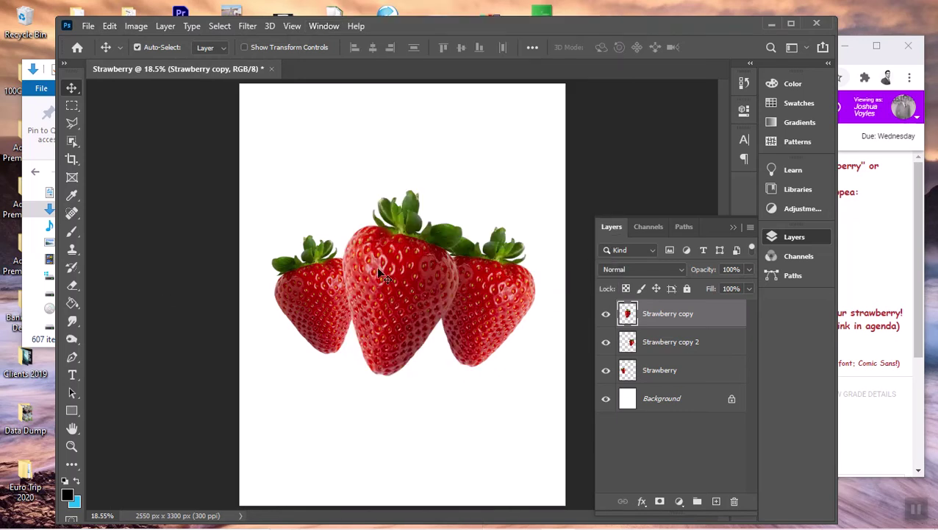
drag(407, 306, 356, 188)
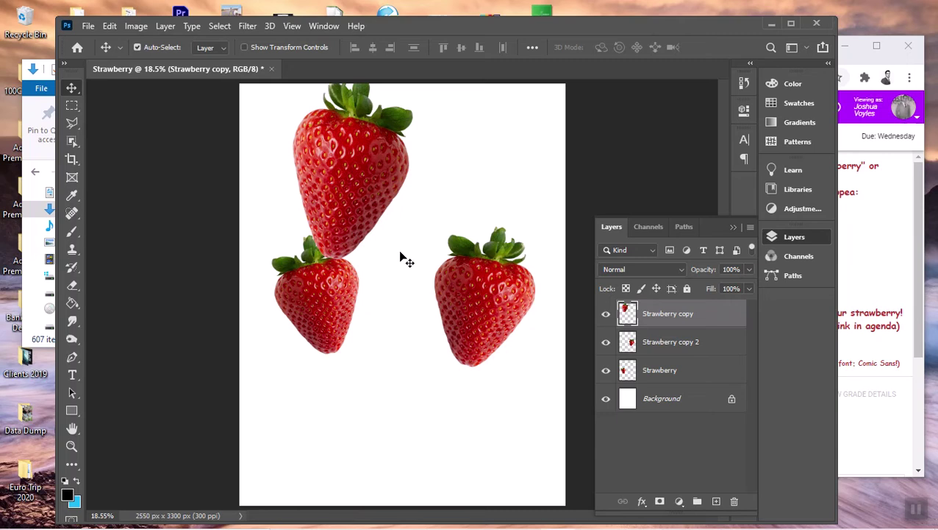
key(ctrl+z)
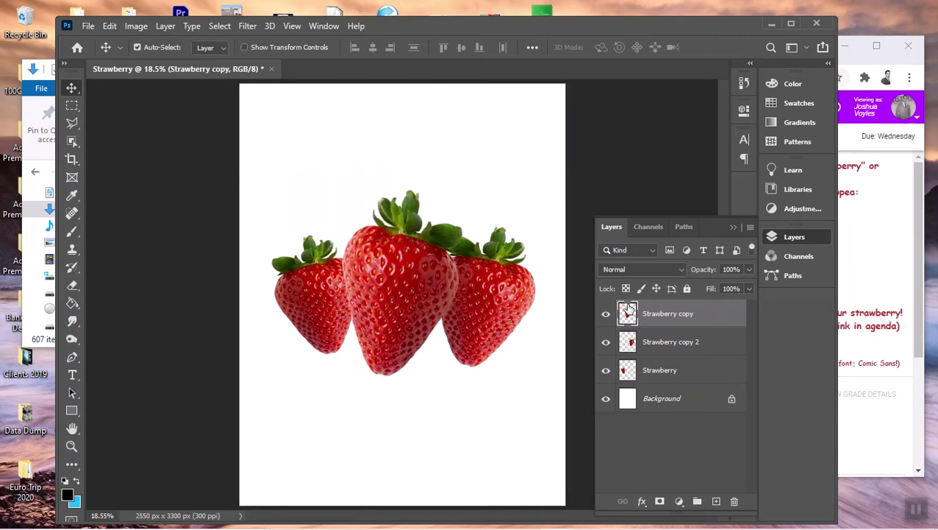
Step: Check the "use history panel" task on the assignment page in the browser and return to Photoshop
click(873, 282)
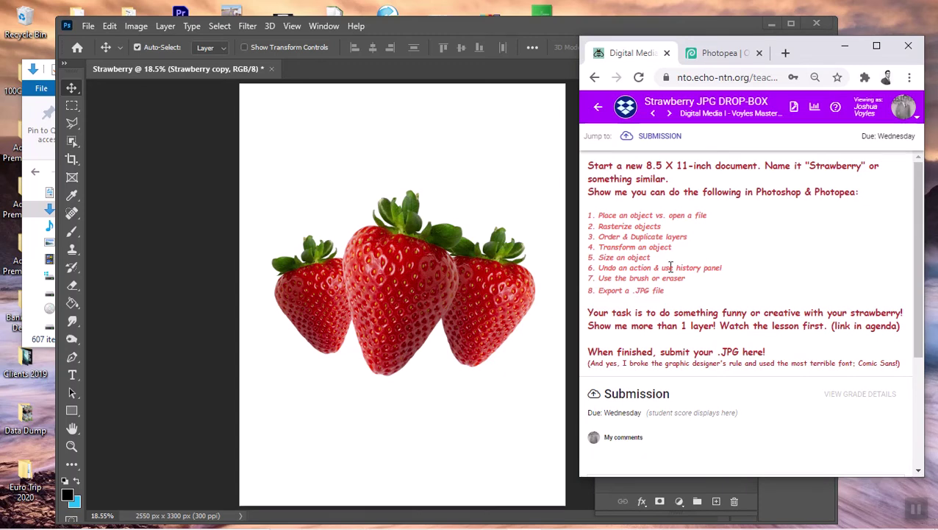
drag(670, 267, 723, 271)
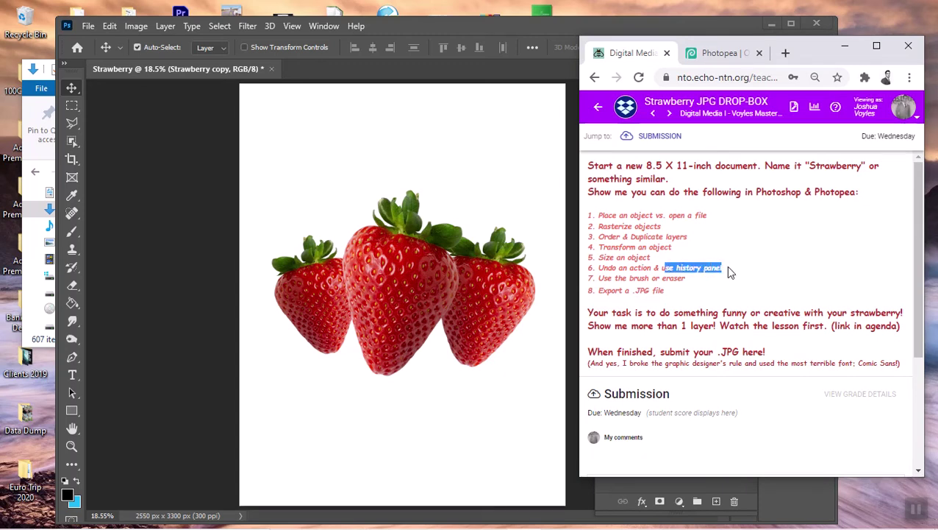
click(694, 273)
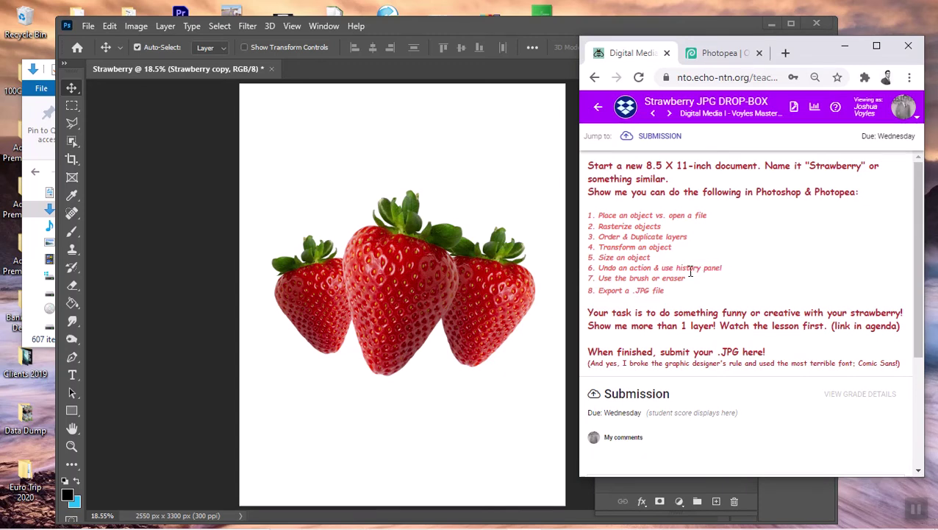
click(517, 252)
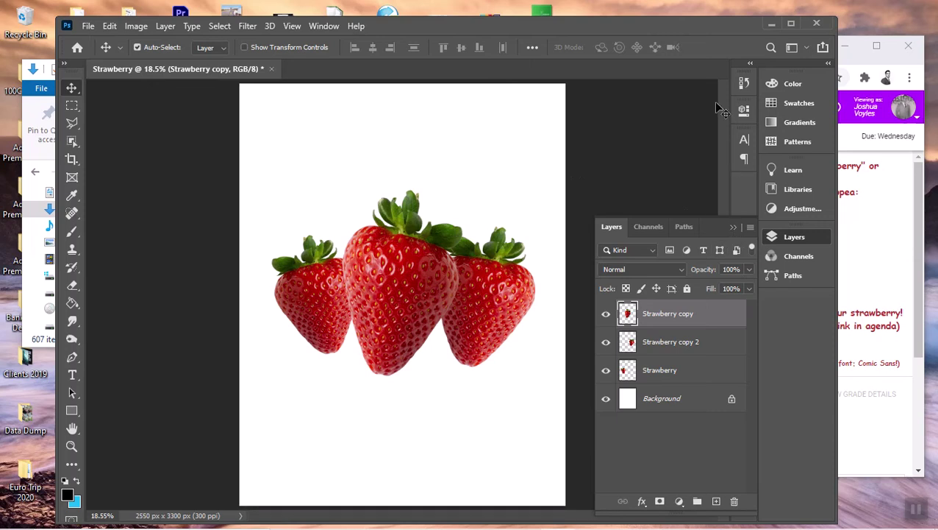
Step: Collapse the layer list, show the document's History with more entries visible, and go to its earliest states
click(733, 228)
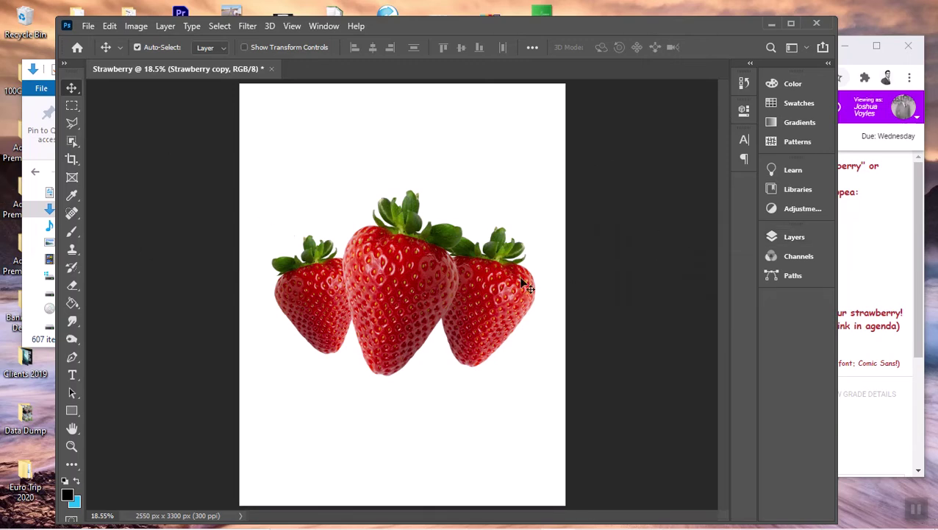
click(744, 85)
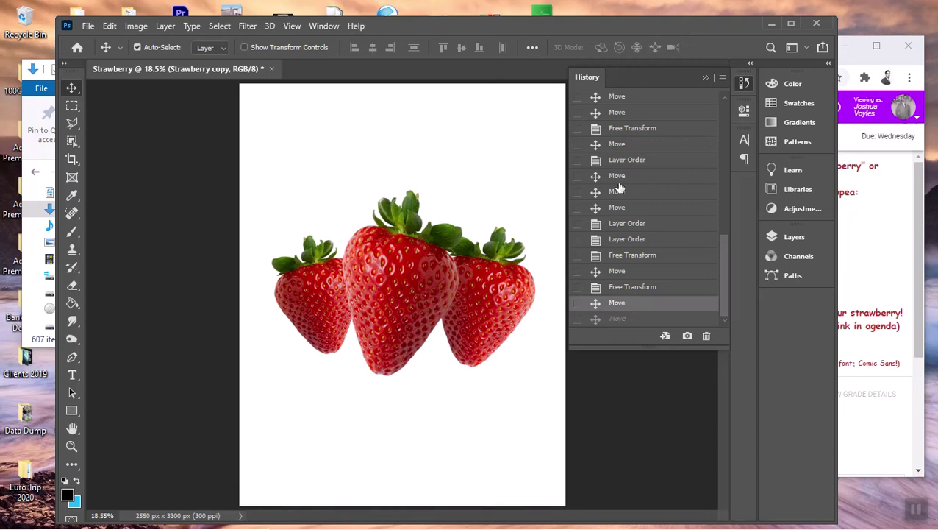
drag(623, 351, 622, 409)
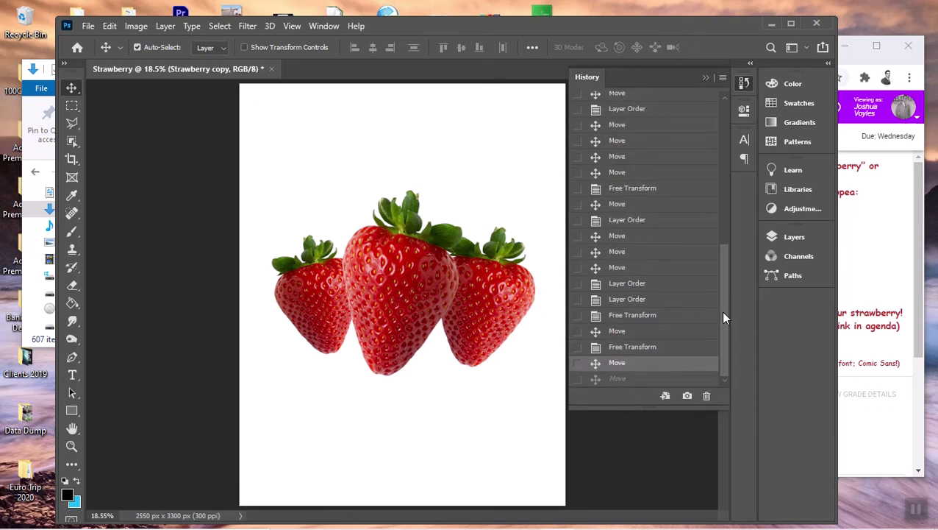
drag(723, 318, 722, 113)
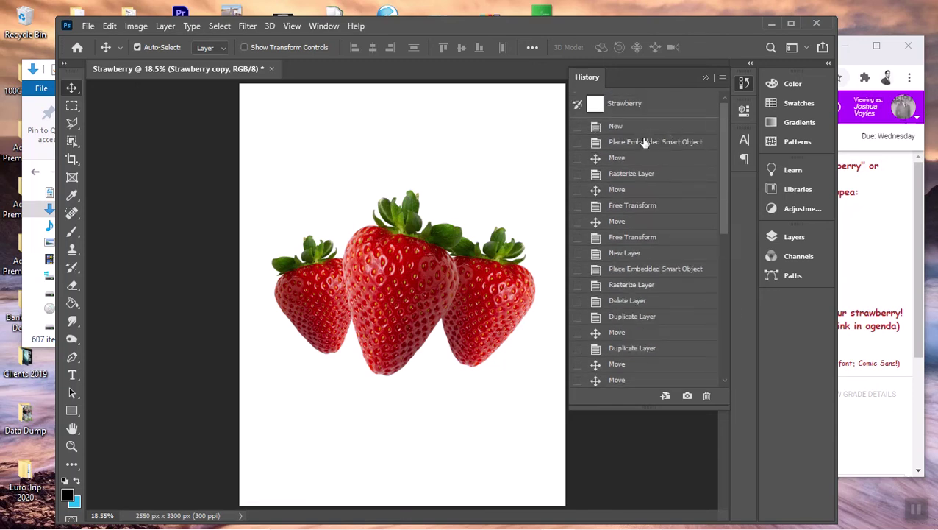
Step: Step through the History states from the first Move to the latest, return to the second-to-last Move state, and collapse the History
click(635, 159)
click(634, 206)
click(634, 238)
click(634, 301)
click(635, 317)
click(636, 345)
scroll(643, 294, down, 2)
click(643, 289)
click(642, 322)
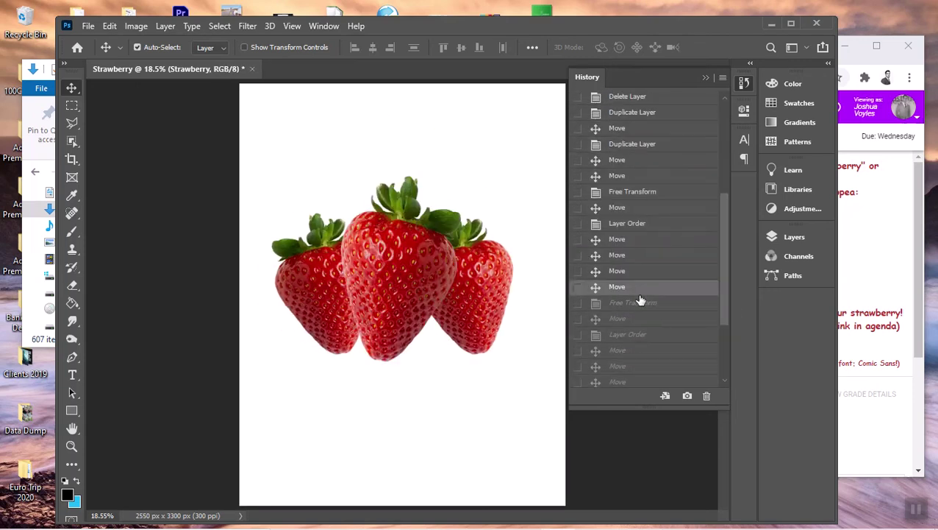
scroll(643, 328, down, 3)
click(641, 320)
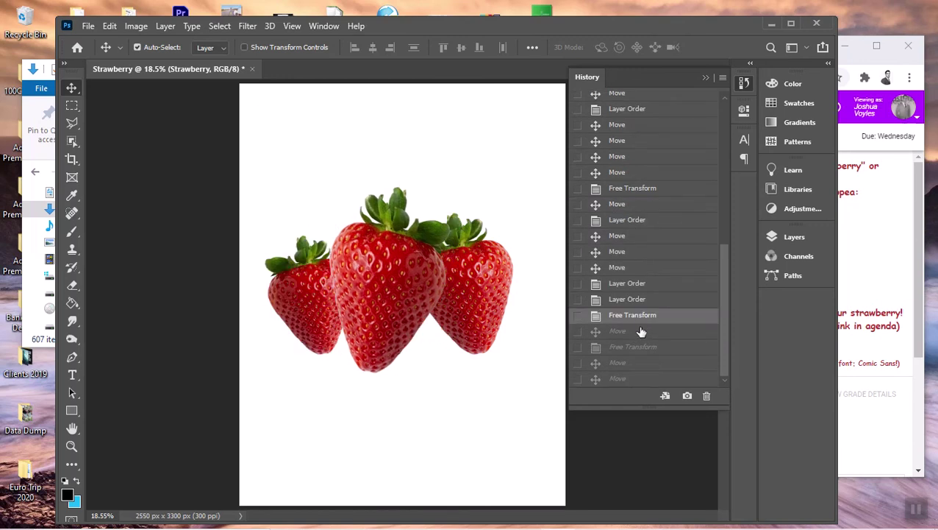
click(642, 331)
click(639, 347)
click(639, 362)
click(638, 378)
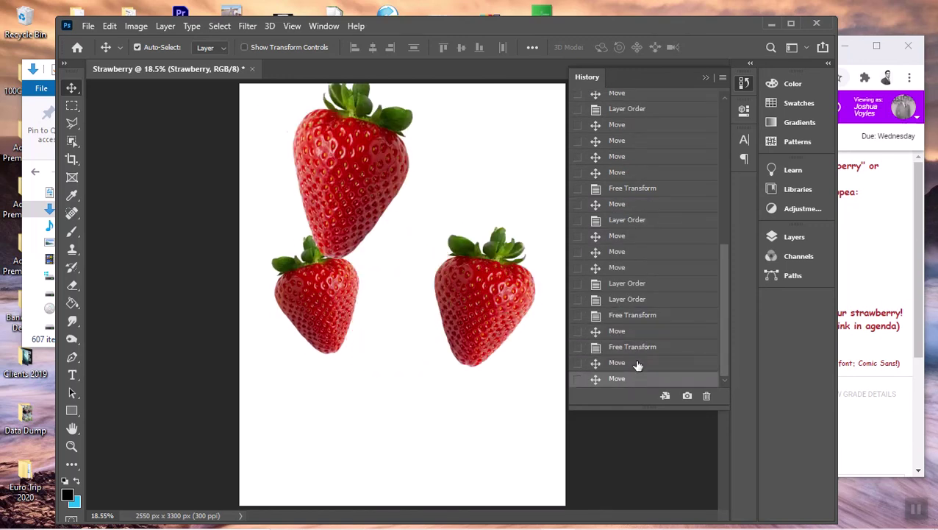
click(635, 364)
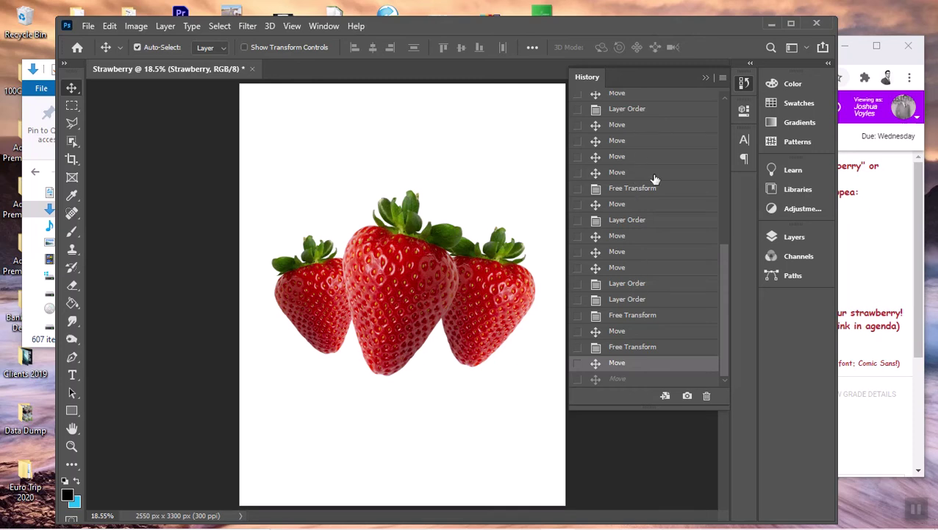
click(705, 77)
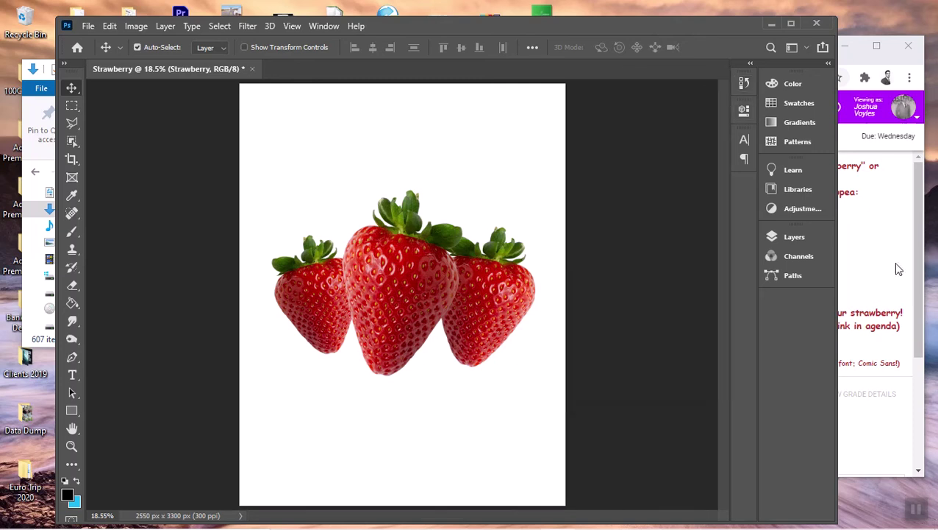
Step: Check the "Use the brush or eraser" and "Export a .JPG file" tasks in the browser and return to Photoshop
click(874, 273)
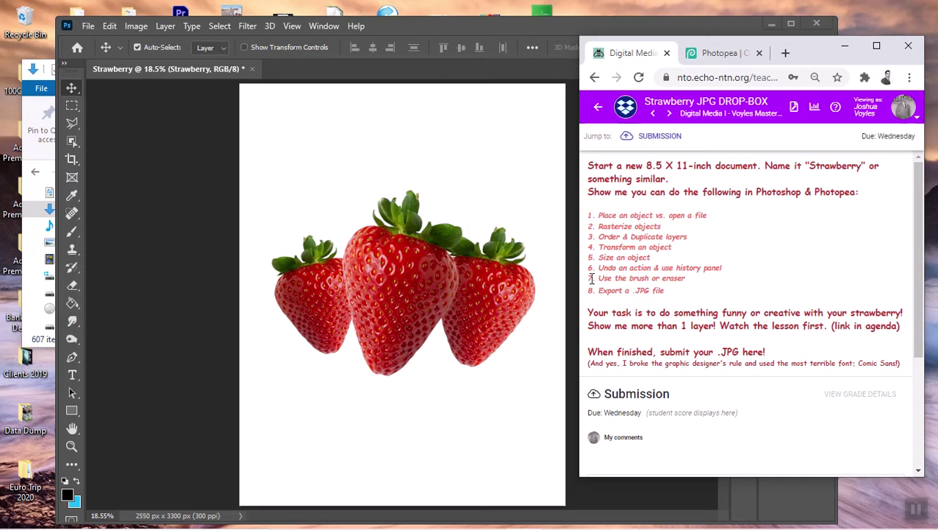
drag(602, 286, 674, 294)
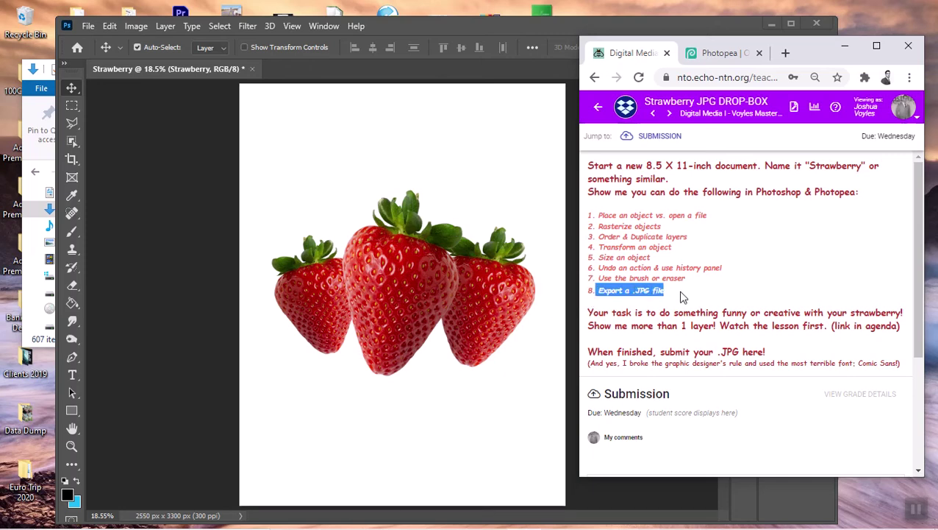
click(678, 295)
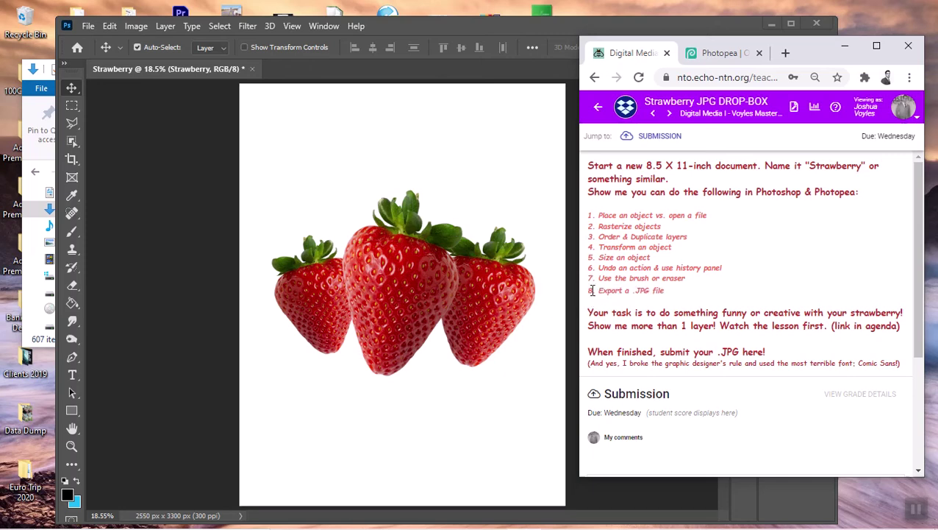
drag(591, 287, 678, 298)
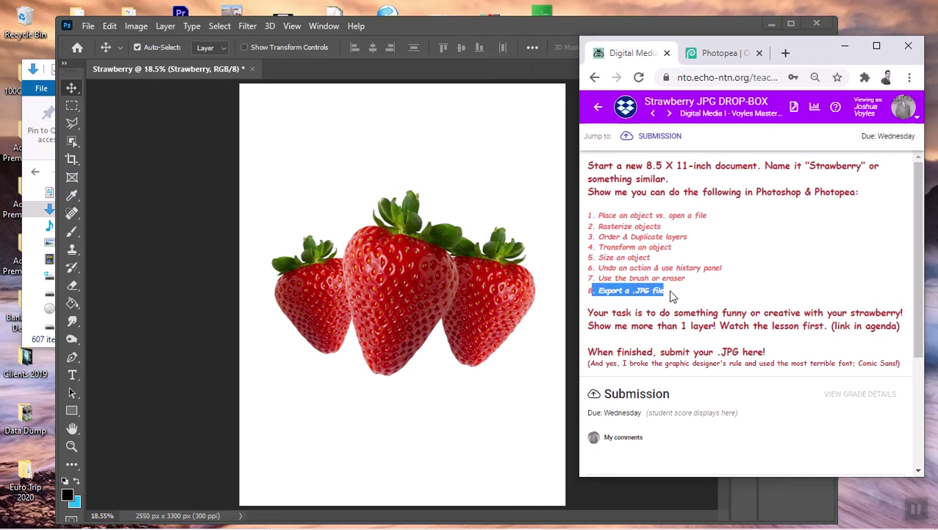
click(672, 296)
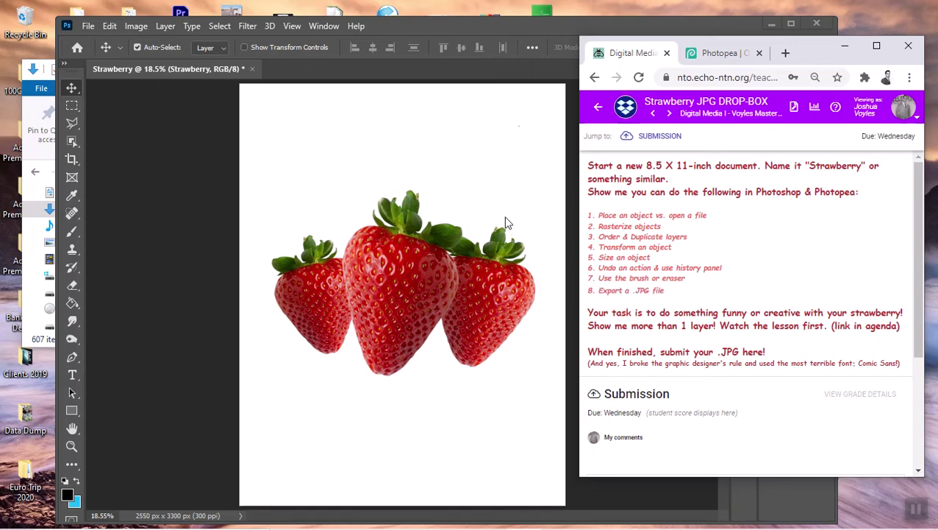
click(502, 34)
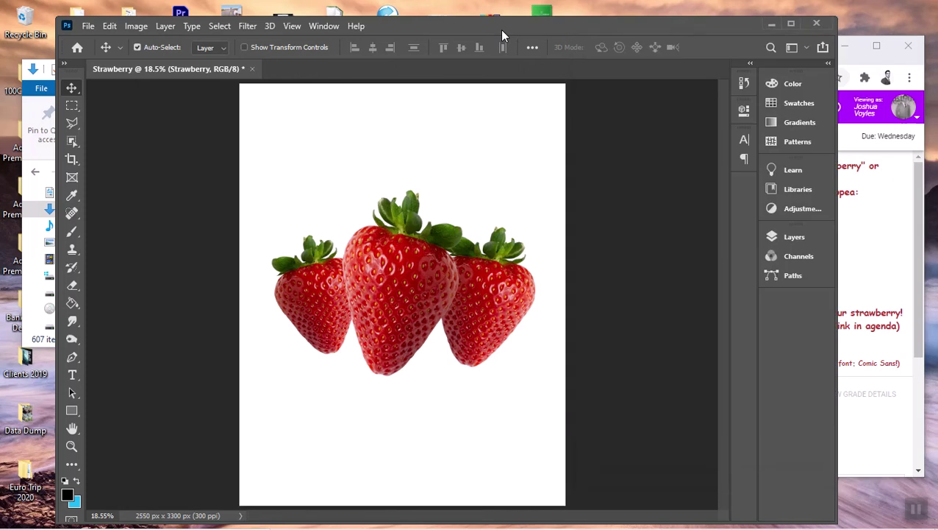
Step: Show the layer list again, toggle the Strawberry copy layer's visibility off and on, and make it the active layer
click(808, 238)
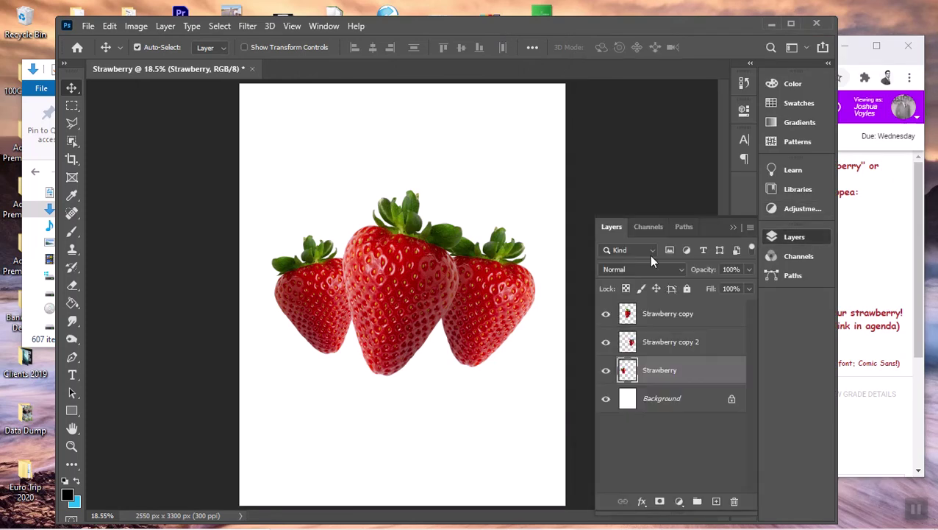
click(606, 314)
click(606, 313)
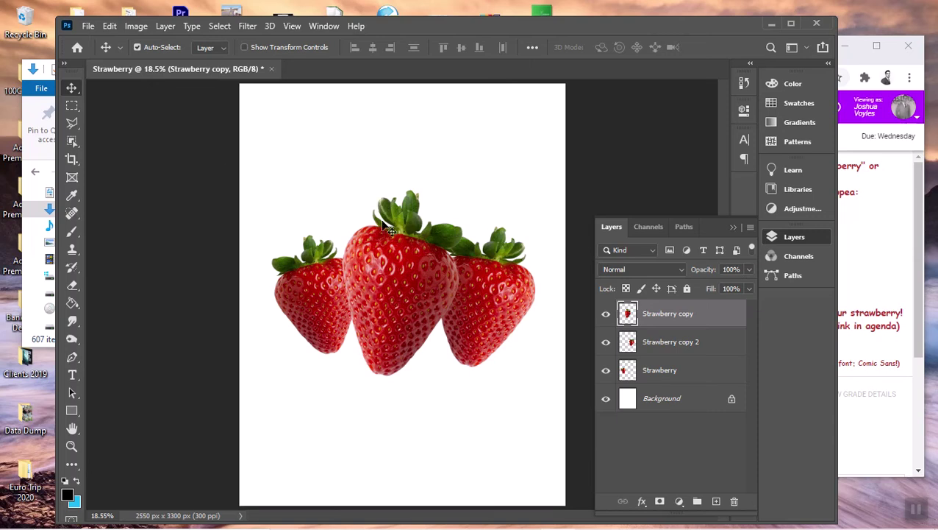
click(691, 404)
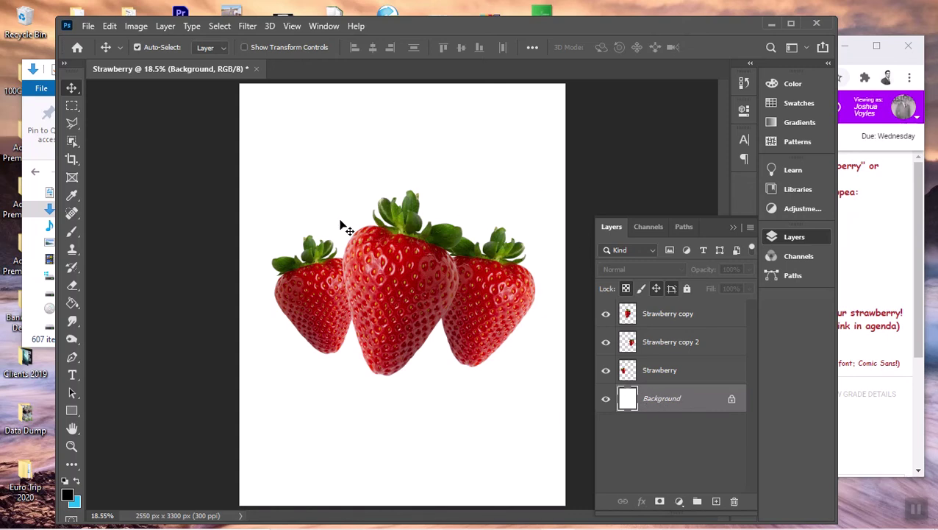
click(676, 324)
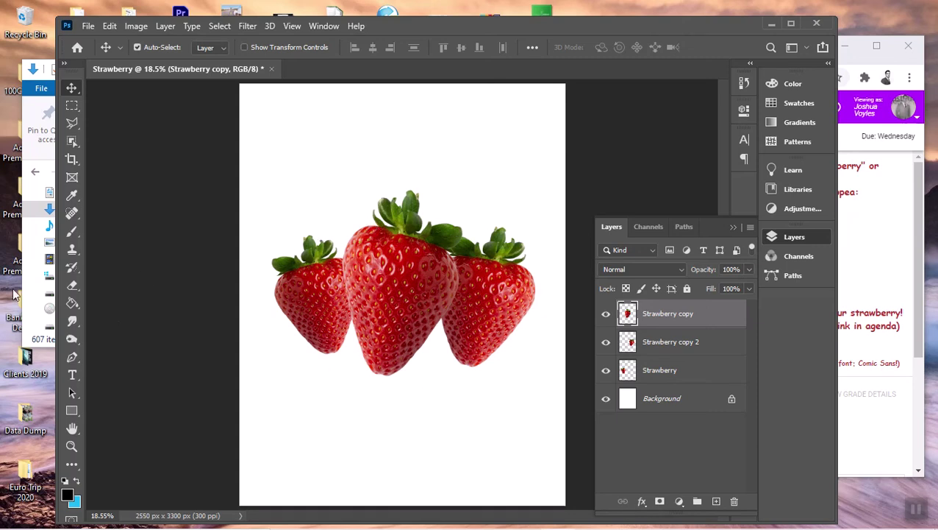
Step: Try erasing part of the middle strawberry on the Strawberry copy layer with the Eraser tool, and undo the erasing
click(73, 288)
right_click(72, 288)
click(73, 287)
mouse_move(403, 274)
mouse_down()
mouse_move(397, 309)
mouse_move(423, 291)
mouse_move(440, 318)
mouse_up()
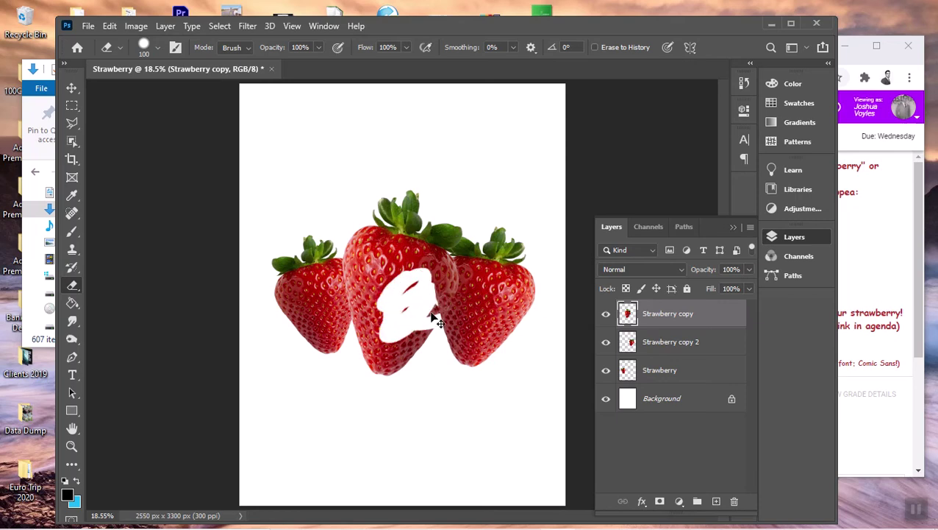
key(ctrl+z)
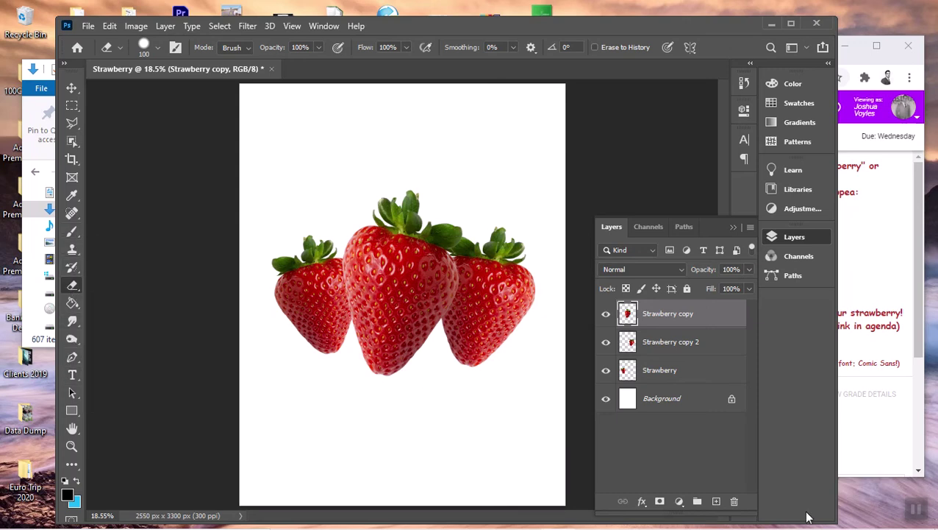
Step: Add a new empty layer above the Strawberry copy layer and leave the new layer active
click(716, 501)
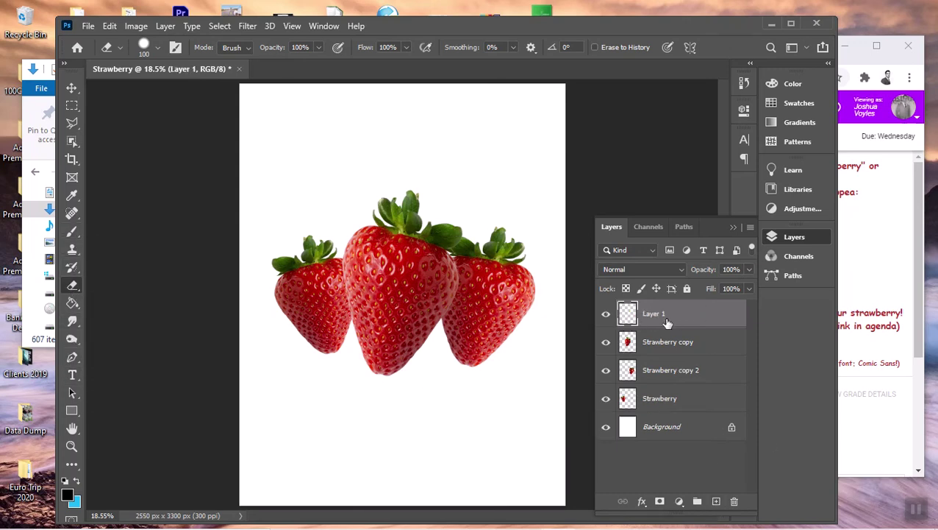
click(644, 349)
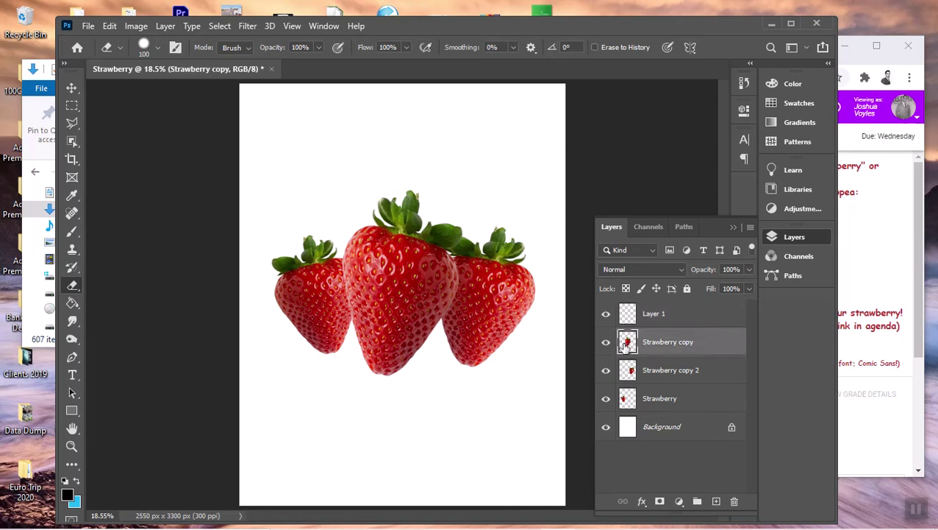
click(655, 314)
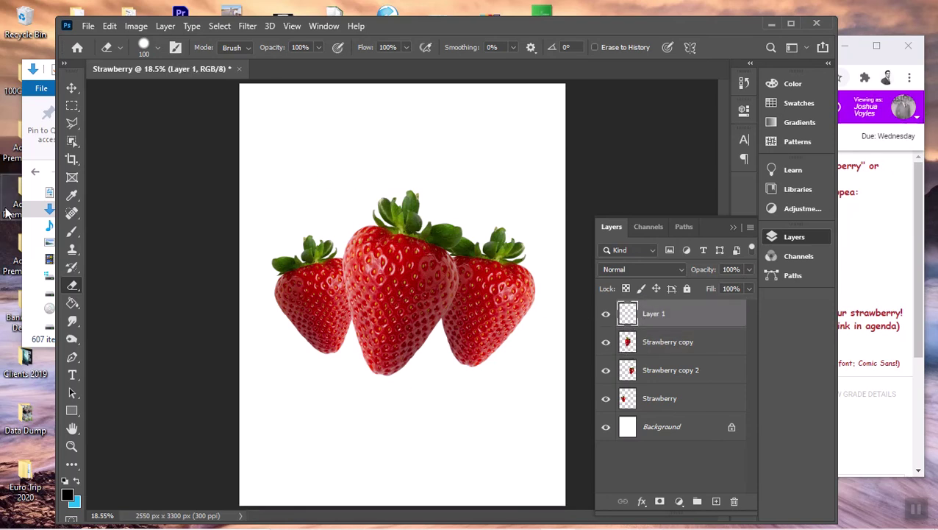
Step: Reset the foreground and background colors to their defaults, and set the foreground color to green 3c6840
click(64, 480)
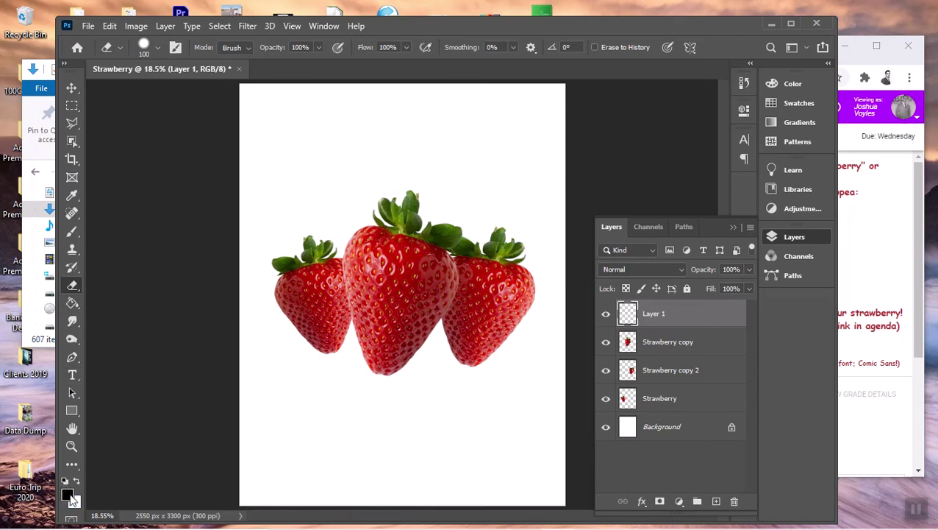
click(66, 498)
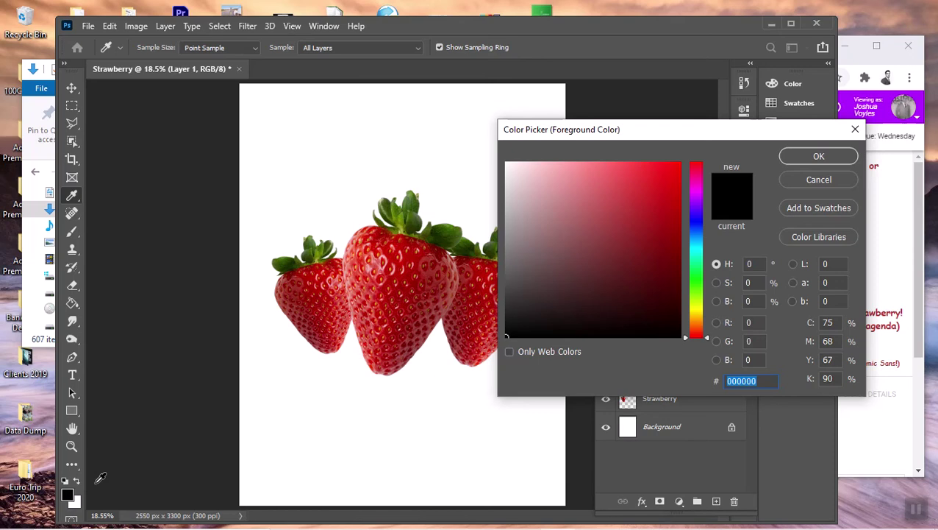
click(695, 277)
click(586, 272)
click(580, 267)
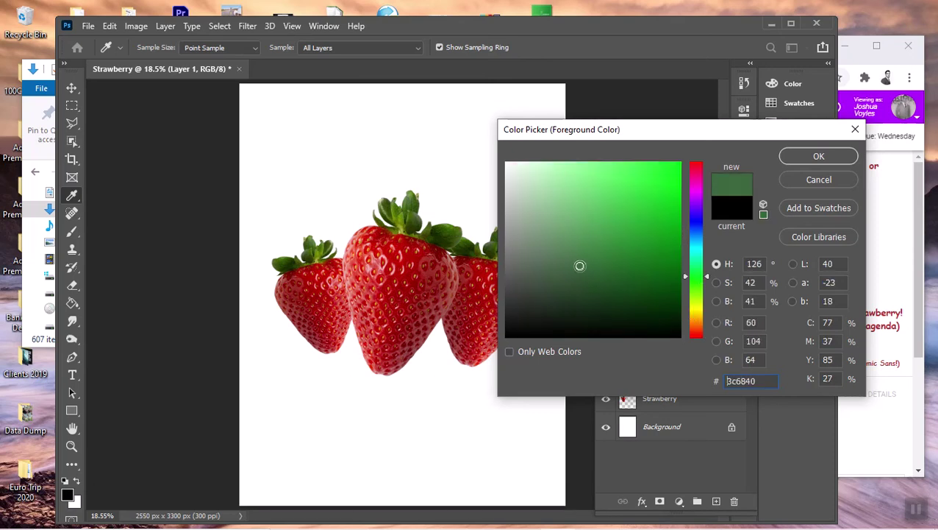
click(795, 155)
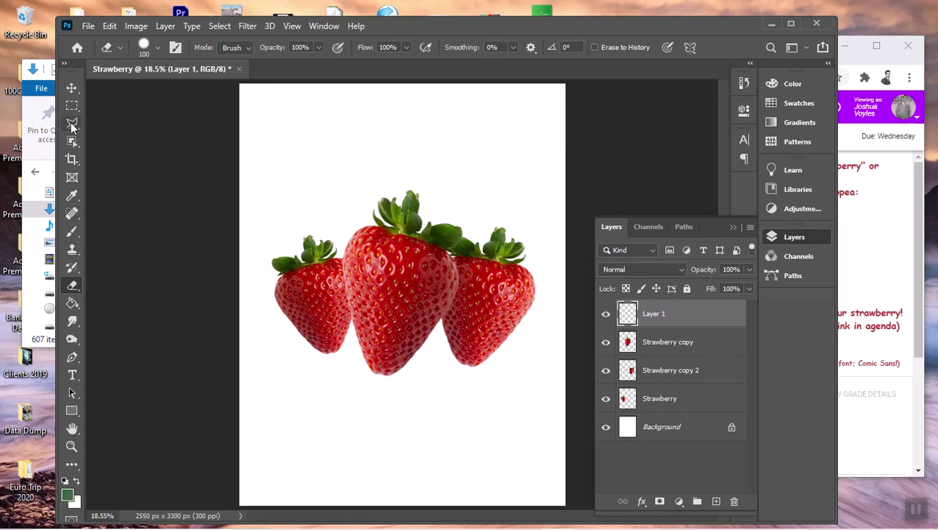
Step: Set up the Brush tool with a size of 50 px and a hardness of 100%
click(71, 230)
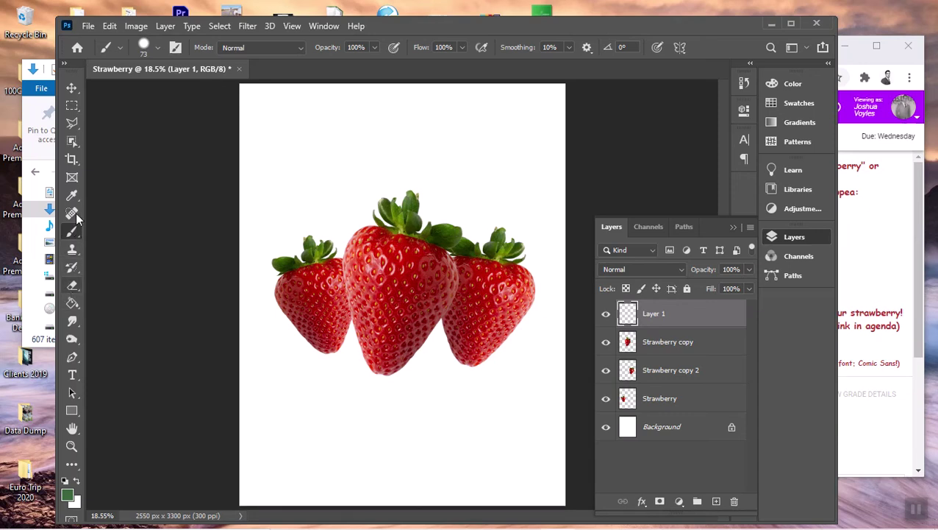
click(158, 47)
mouse_move(167, 94)
mouse_down()
mouse_move(205, 91)
mouse_move(156, 93)
mouse_up()
click(164, 77)
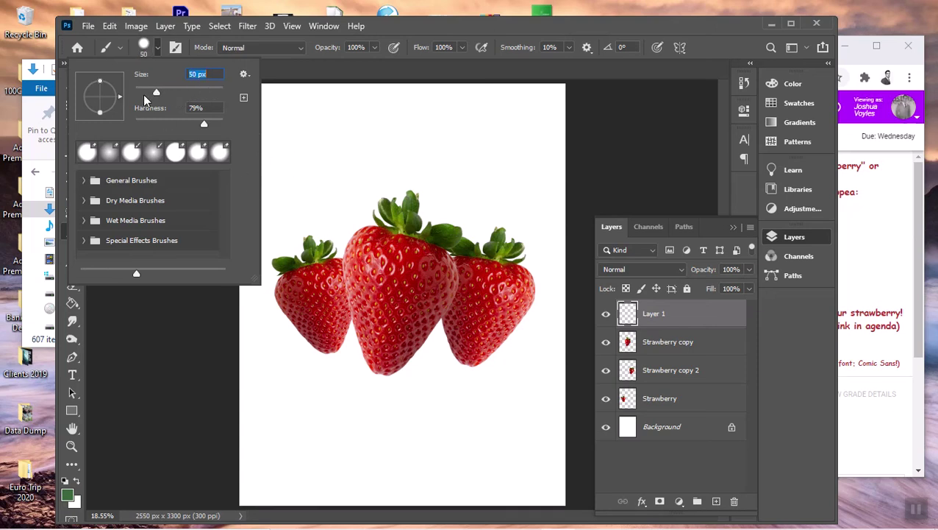
mouse_move(177, 122)
mouse_down()
mouse_move(134, 124)
mouse_move(229, 128)
mouse_up()
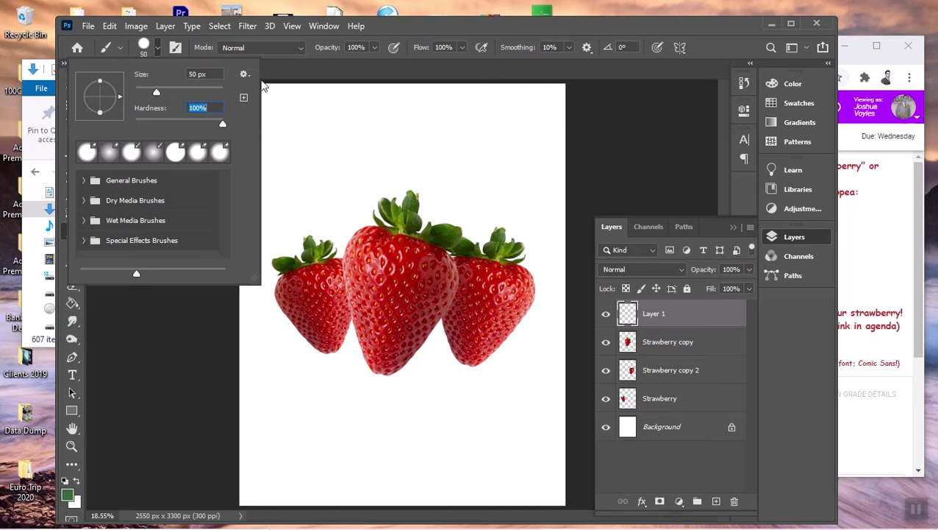
click(156, 50)
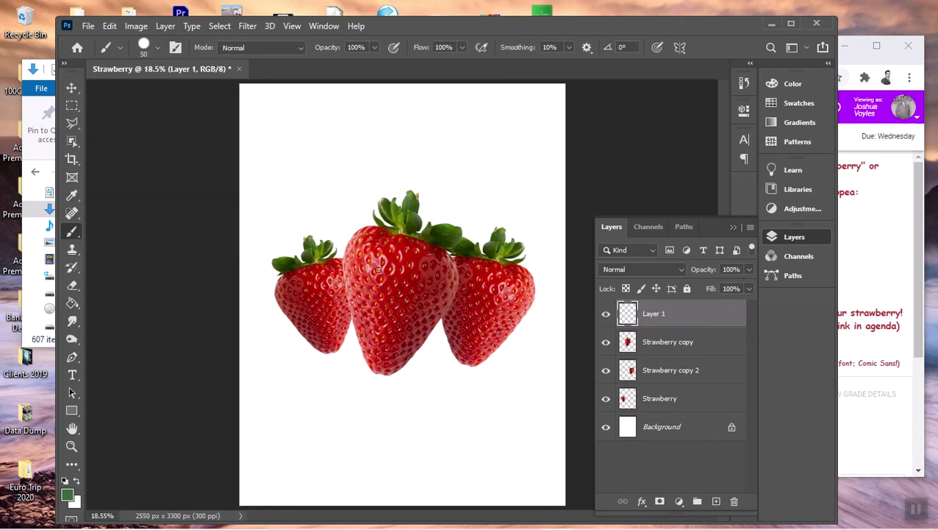
Step: Paint green eyes, eyebrows and a smile on the middle strawberry, and a raised arm with a hand on each side of it
drag(373, 265, 375, 287)
drag(411, 289, 415, 279)
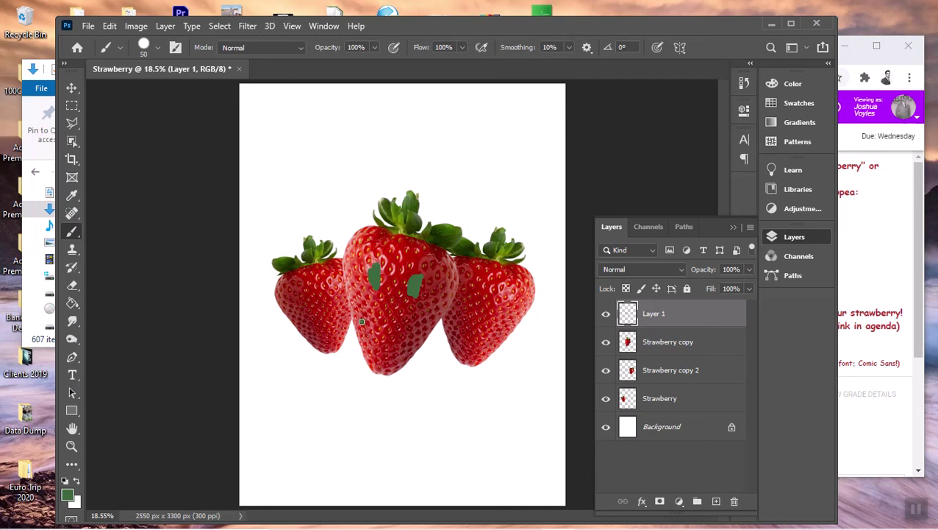
drag(383, 345, 411, 333)
key(ctrl+z)
key(ctrl+z)
key(ctrl+z)
mouse_move(361, 310)
mouse_down()
mouse_move(373, 330)
mouse_move(418, 328)
mouse_up()
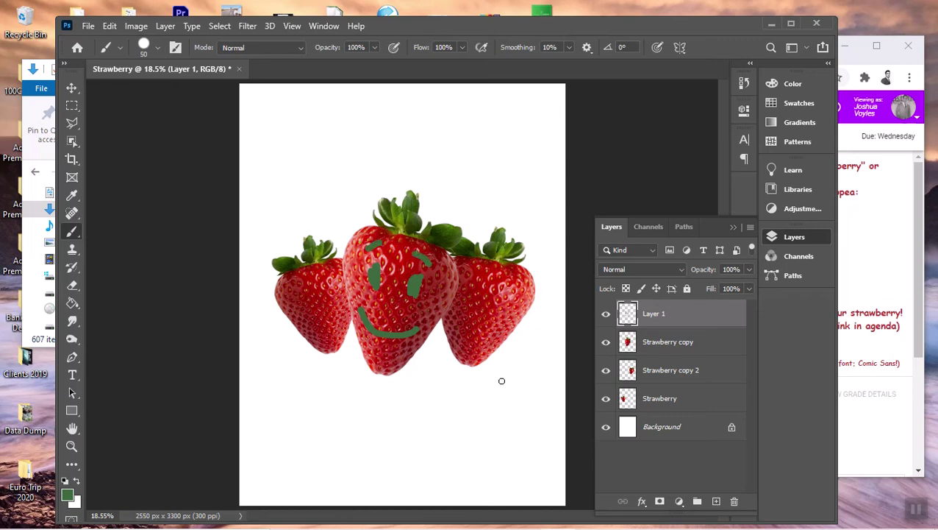
mouse_move(436, 324)
mouse_down()
mouse_move(494, 291)
mouse_move(510, 259)
mouse_move(523, 213)
mouse_move(510, 193)
mouse_move(520, 213)
mouse_move(530, 192)
mouse_move(544, 211)
mouse_up()
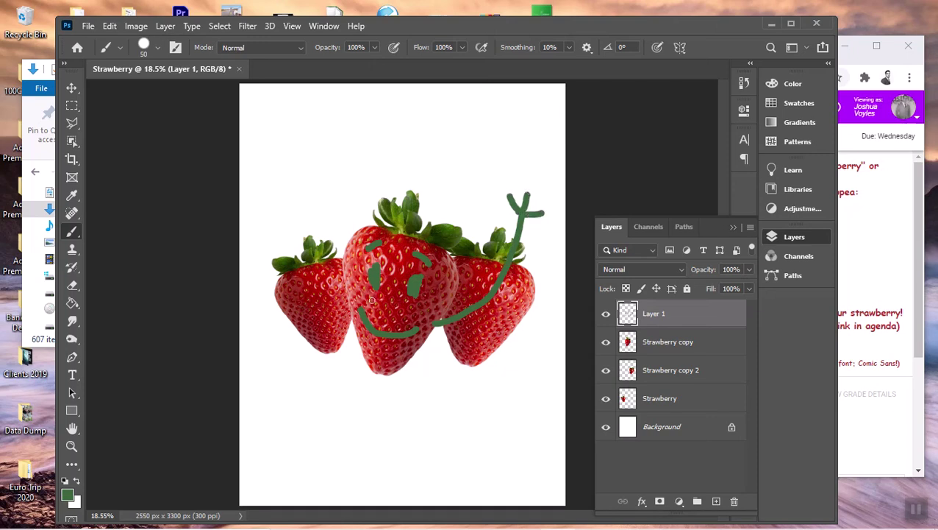
mouse_move(347, 300)
mouse_down()
mouse_move(310, 164)
mouse_move(295, 152)
mouse_move(311, 169)
mouse_move(333, 154)
mouse_move(316, 170)
mouse_move(338, 187)
mouse_up()
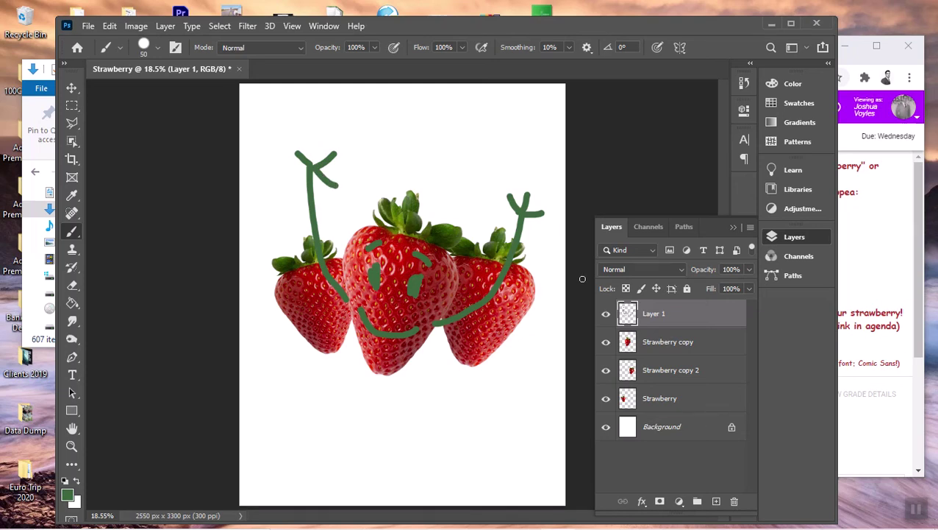
Step: Toggle Layer 1's visibility off and on twice, and move the painted face and arms slightly to the right
click(606, 315)
click(607, 315)
click(606, 315)
click(607, 314)
click(71, 88)
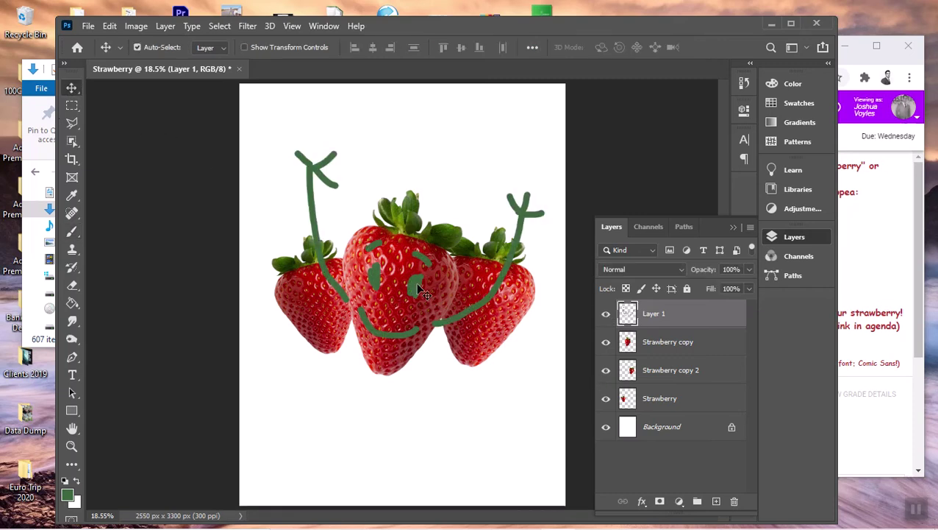
mouse_move(420, 291)
mouse_down()
mouse_move(383, 198)
mouse_move(377, 318)
mouse_move(412, 415)
mouse_move(409, 440)
mouse_move(409, 283)
mouse_move(420, 288)
mouse_up()
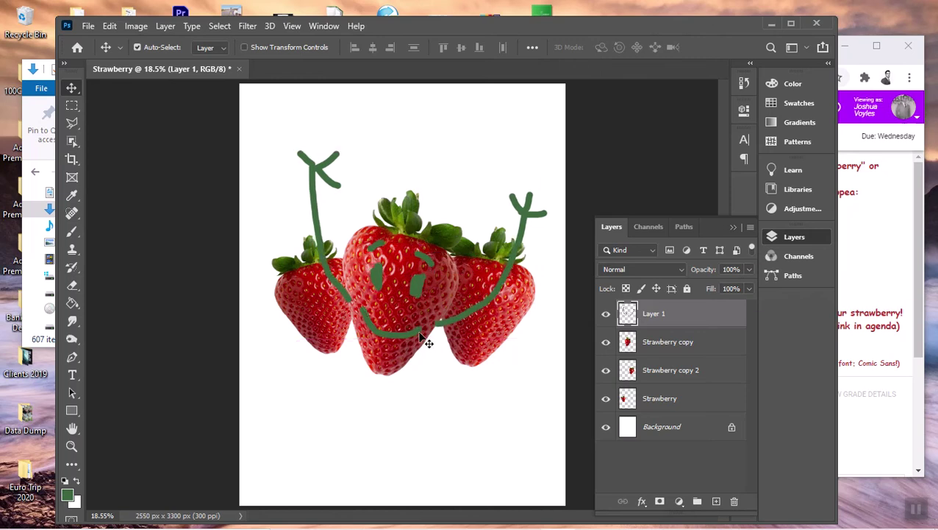
Step: Hide and show Layer 1, Strawberry copy and Strawberry copy 2 to check each layer's content, leaving all layers visible
click(606, 315)
click(606, 315)
click(606, 315)
click(606, 315)
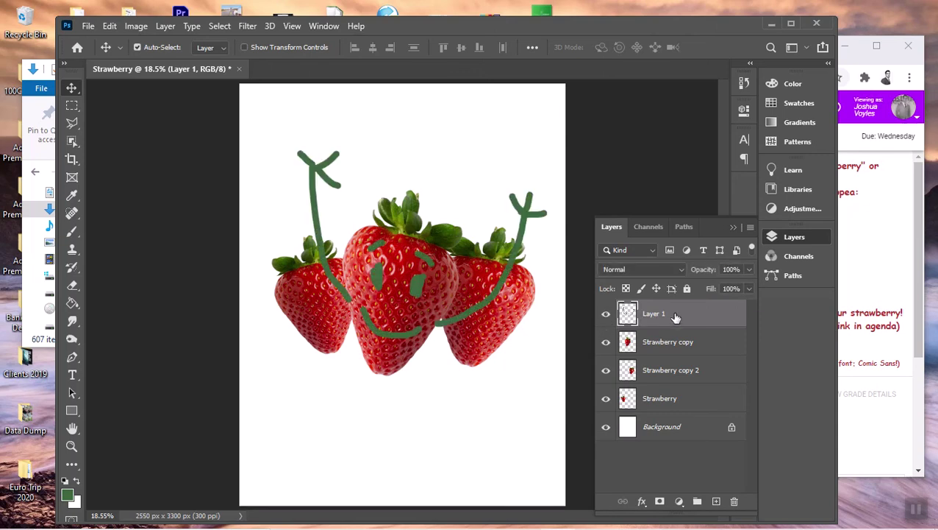
mouse_move(677, 322)
mouse_down()
mouse_move(702, 430)
mouse_move(682, 309)
mouse_up()
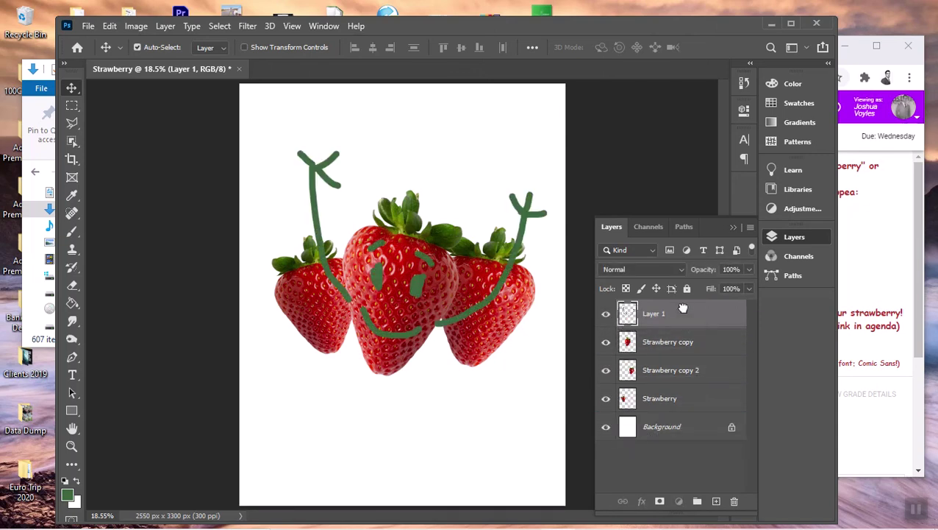
click(606, 315)
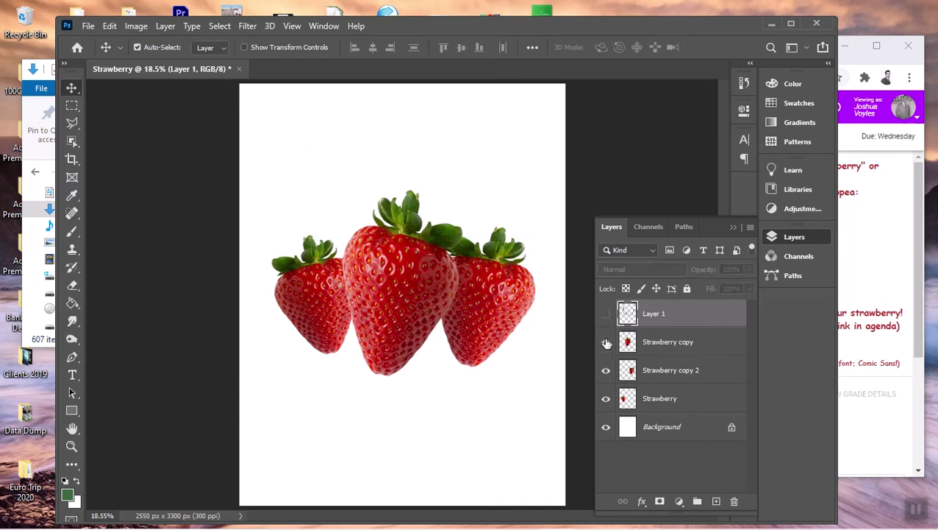
click(606, 343)
click(607, 370)
click(606, 370)
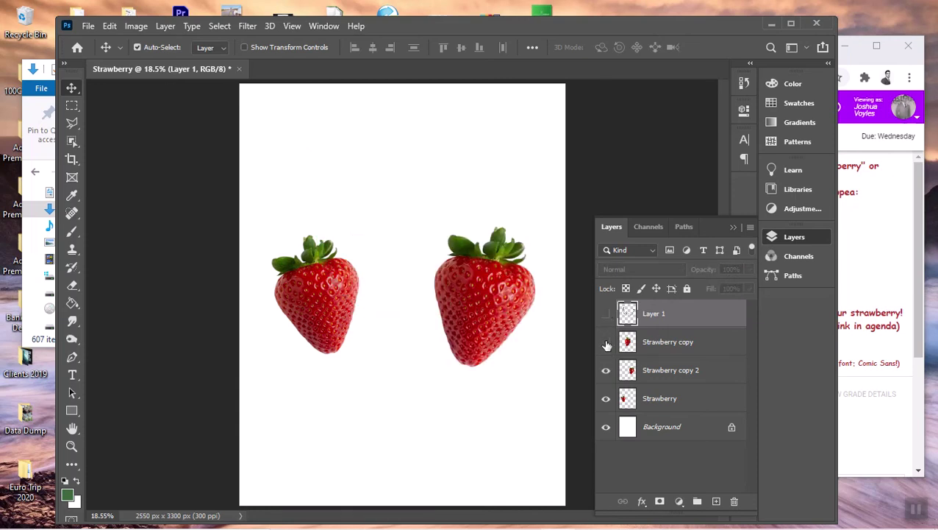
click(606, 341)
click(606, 316)
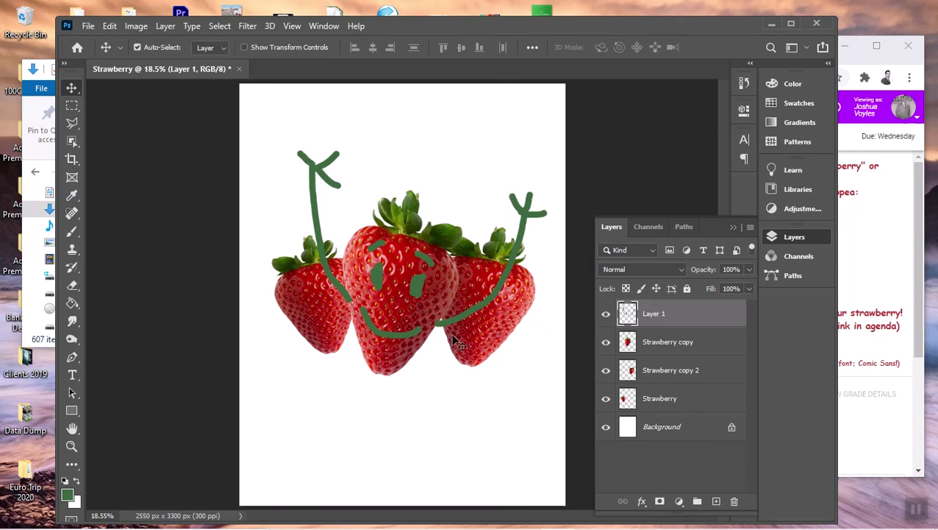
Step: Save the document as a Photoshop file named Strawberry in Downloads, with layers and Maximize Compatibility on
click(87, 27)
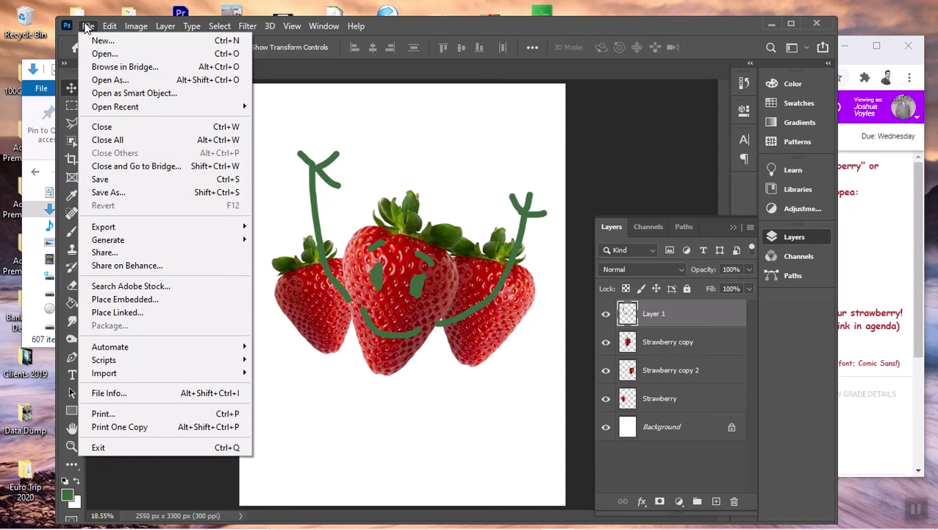
click(122, 199)
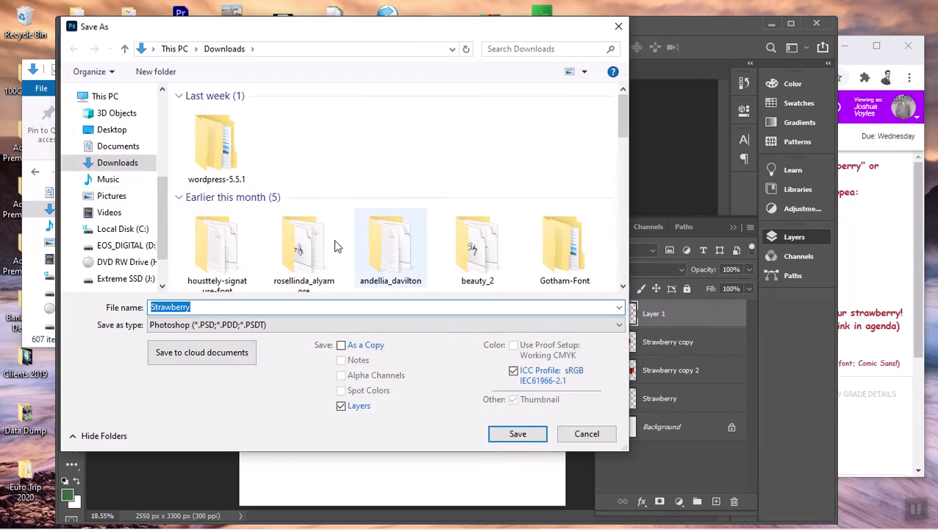
click(106, 165)
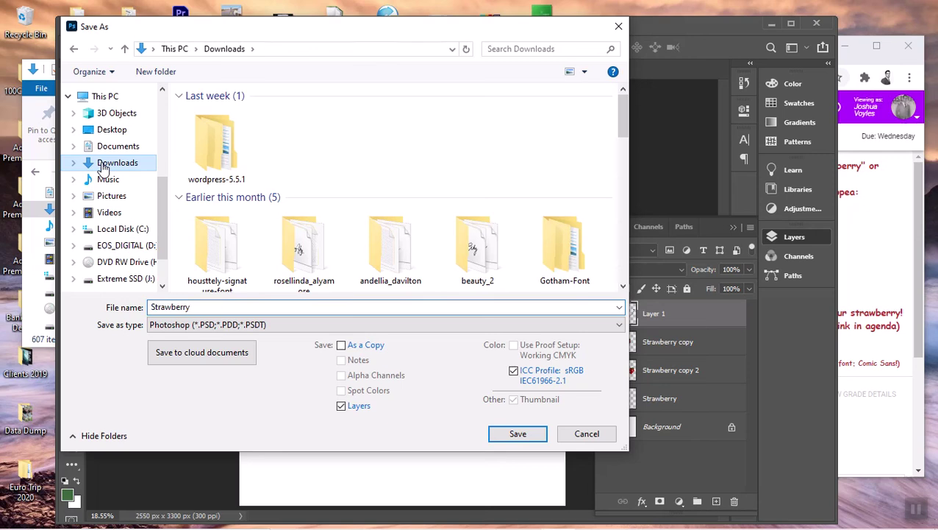
click(200, 307)
click(196, 306)
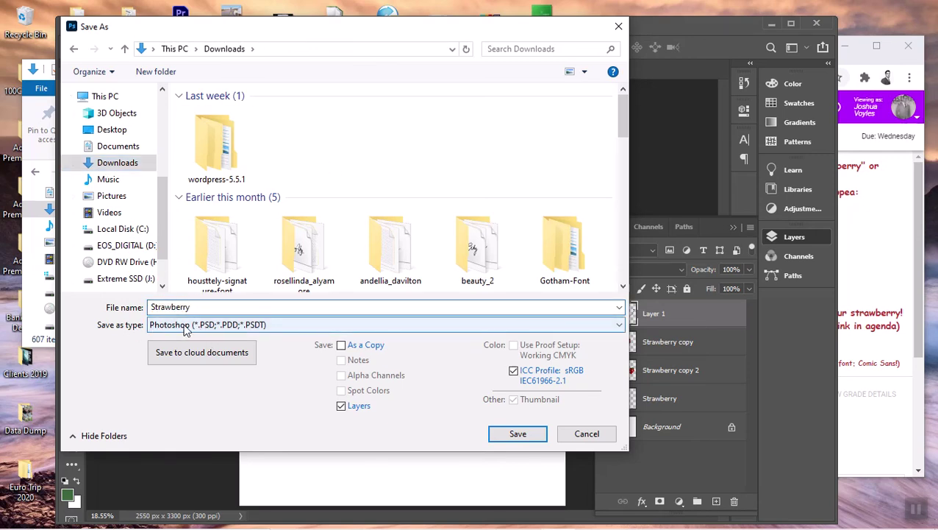
click(515, 434)
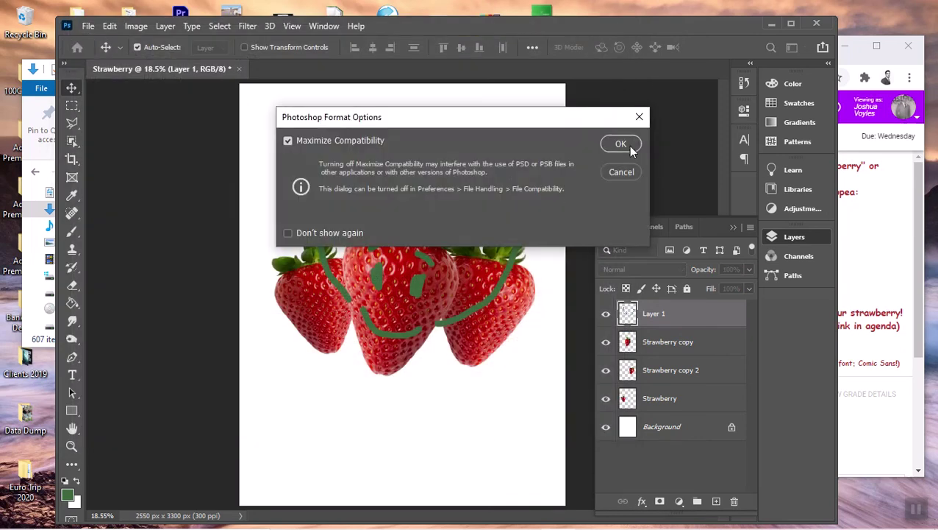
click(622, 144)
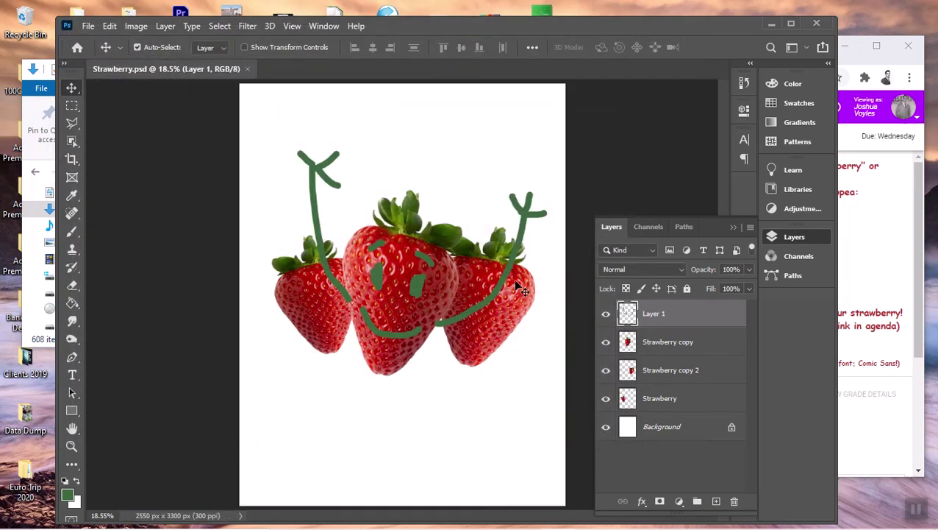
Step: Save a JPEG copy named Strawberry in Downloads, accept the JPEG options, and minimize Photoshop to show the saved files
click(87, 26)
click(117, 193)
click(237, 327)
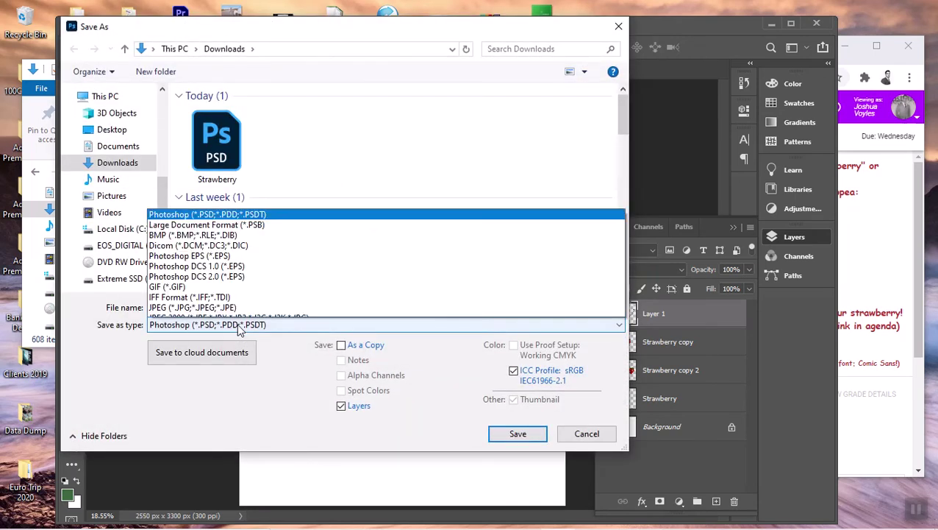
click(195, 187)
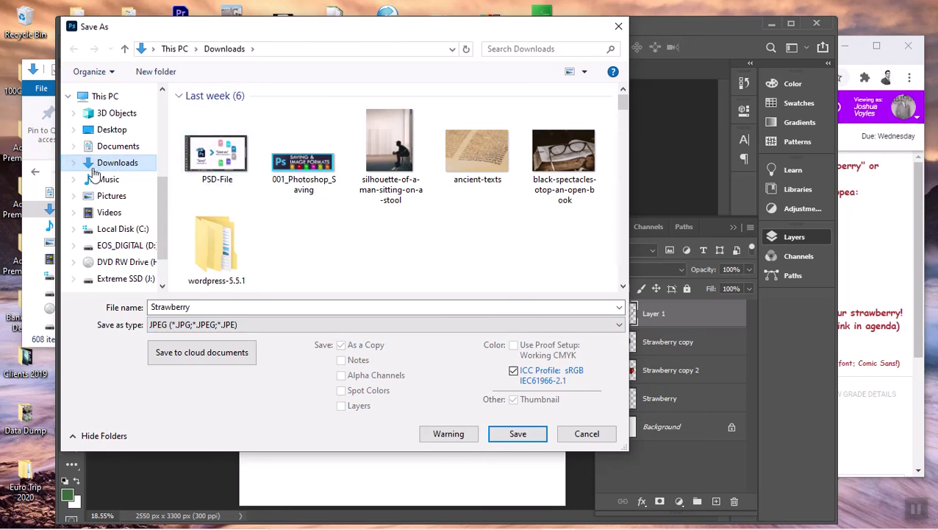
click(507, 437)
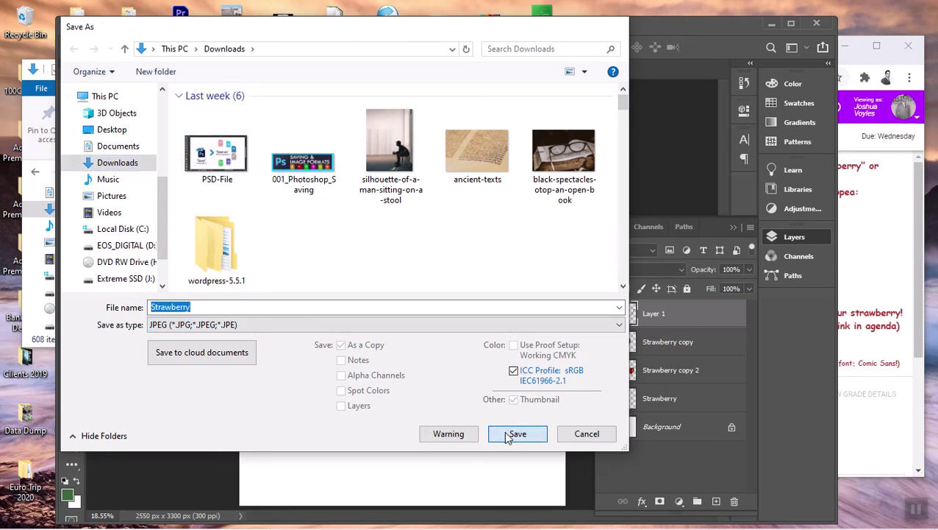
drag(442, 181, 504, 185)
click(550, 126)
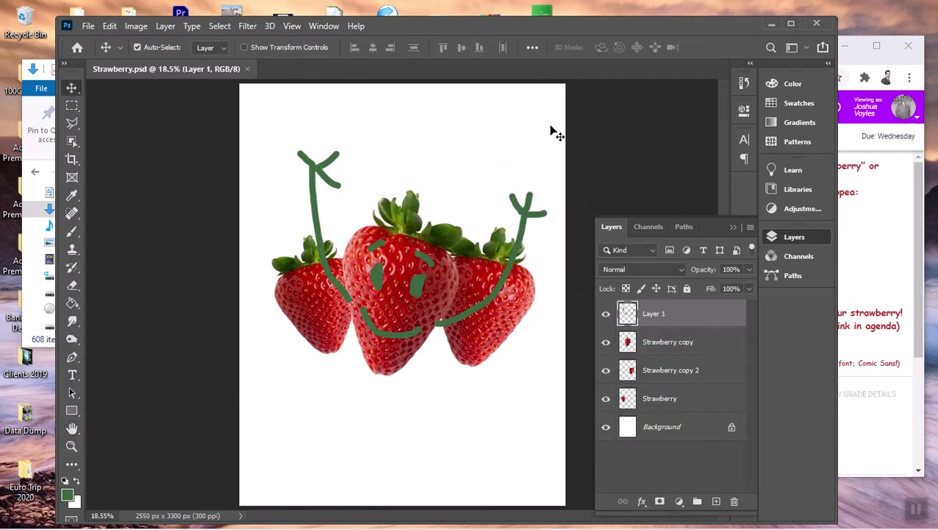
click(771, 24)
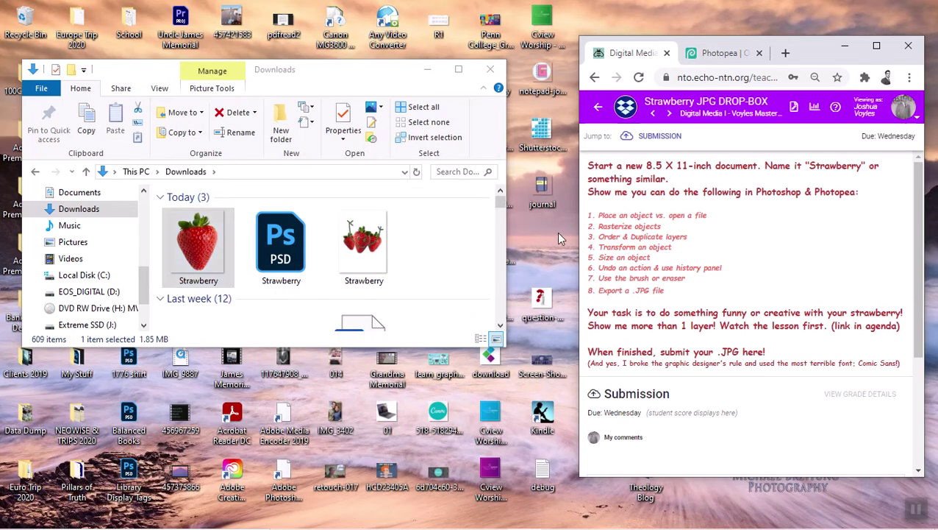
Step: Widen the browser window and review the Strawberry JPG DROP-BOX instructions and its Submission section
drag(576, 240, 122, 240)
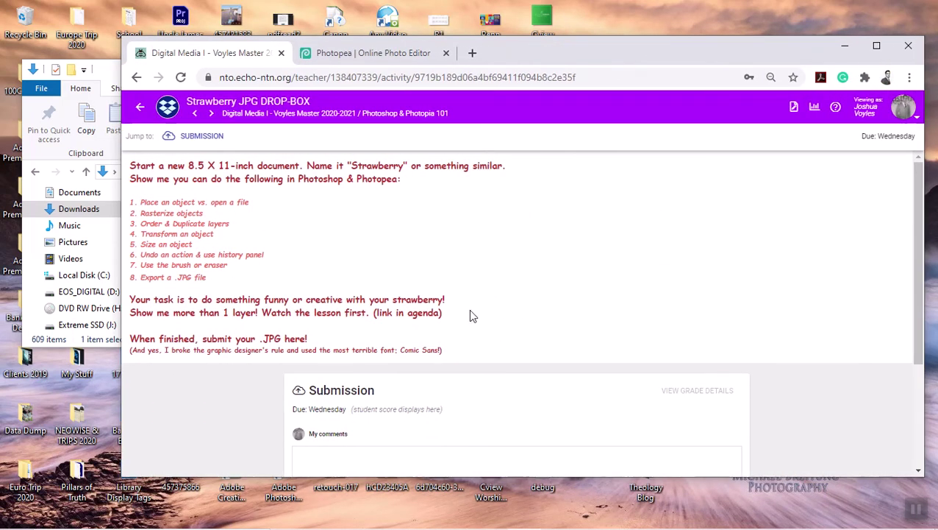
scroll(517, 365, down, 3)
scroll(758, 369, up, 3)
scroll(662, 388, down, 3)
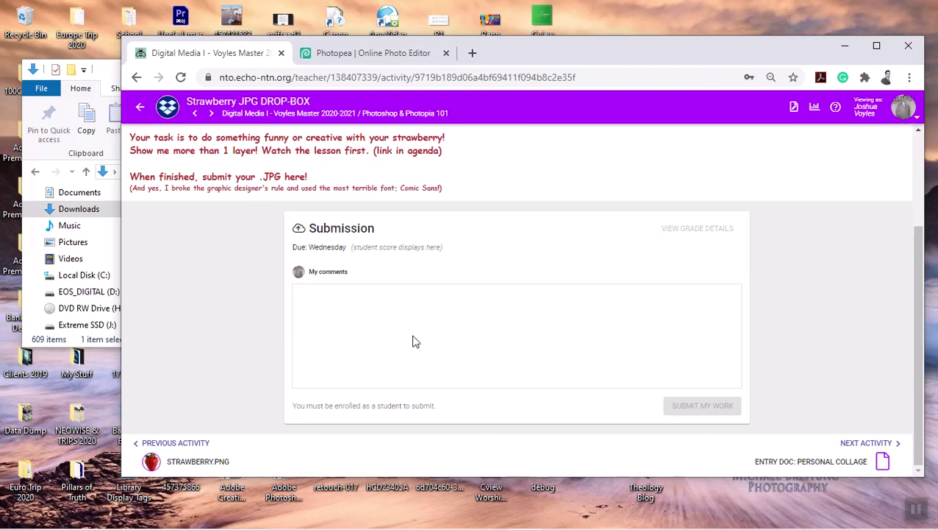
scroll(515, 353, up, 3)
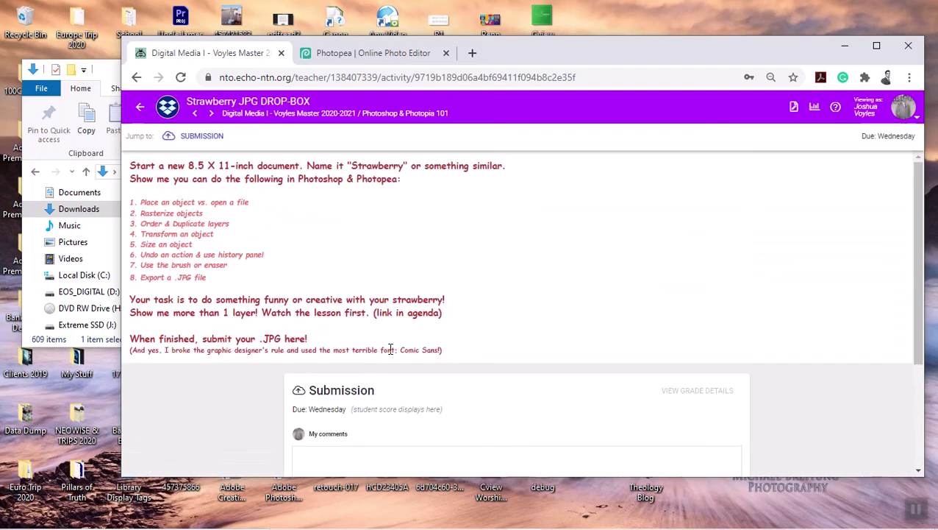
Step: Return to the class activities list, review the Photoshop & Photopia 101 items, and collapse that folder
click(139, 108)
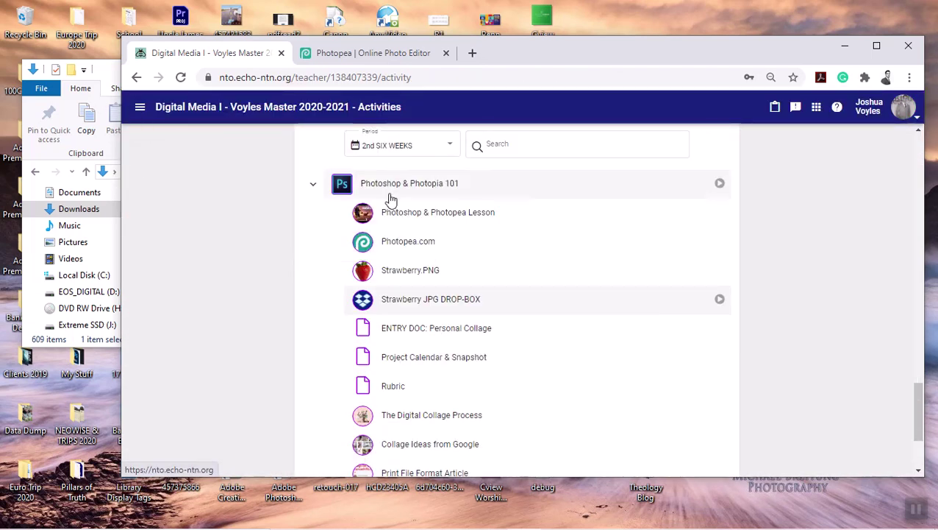
scroll(419, 213, down, 1)
scroll(373, 299, up, 4)
scroll(384, 293, down, 5)
scroll(378, 277, up, 1)
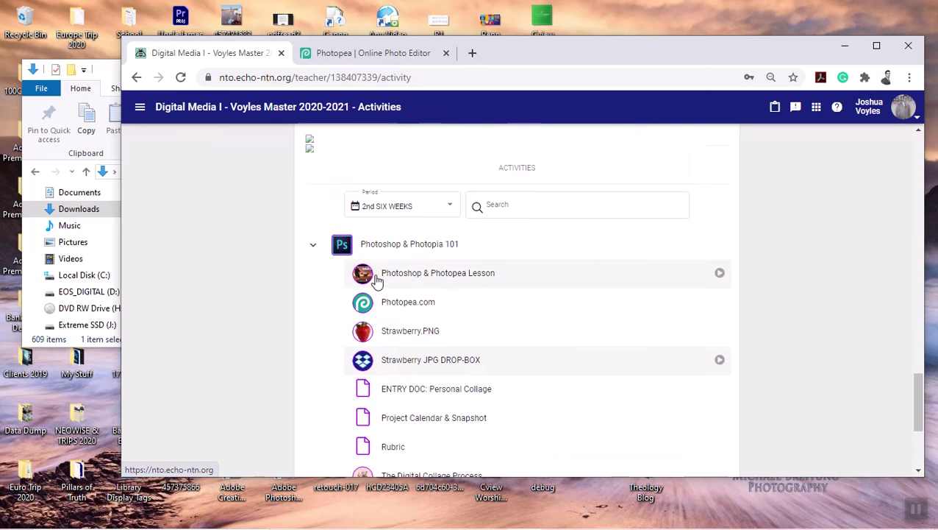
click(312, 244)
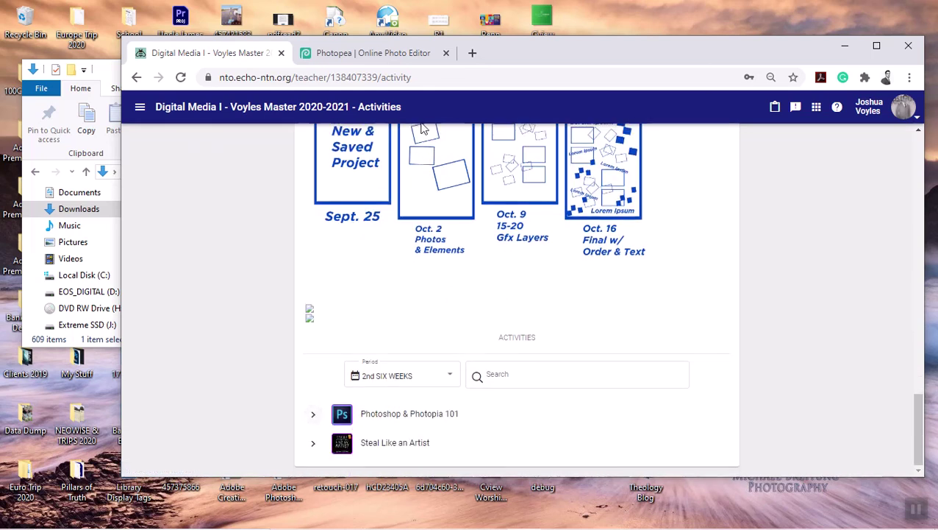
Step: Create a Photopea project named Strawberry from the Letter print preset, 8.5 x 11 in at 300 DPI with a white background
click(373, 55)
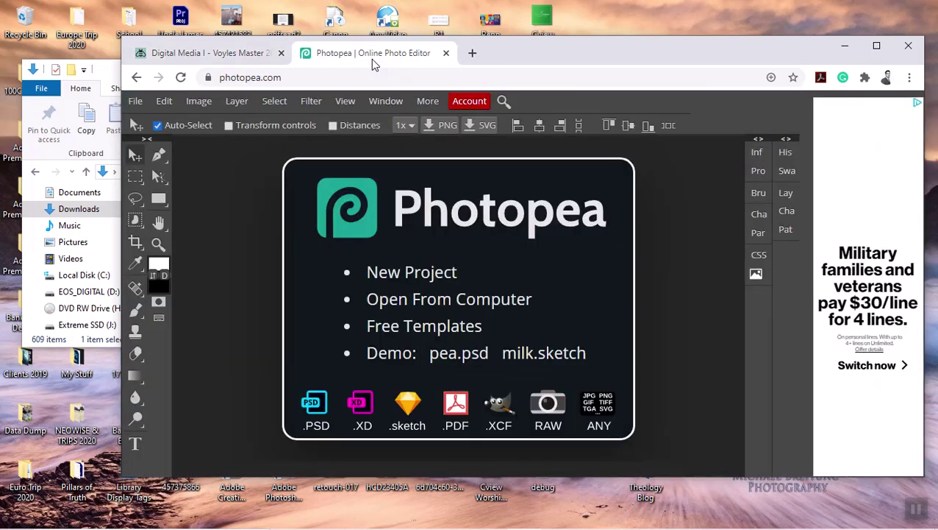
click(412, 273)
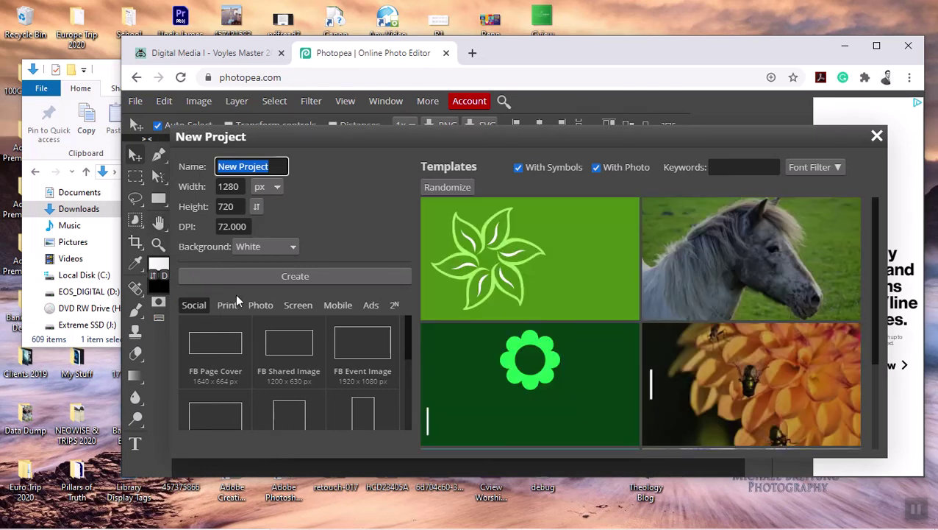
click(226, 307)
scroll(239, 357, down, 2)
click(229, 398)
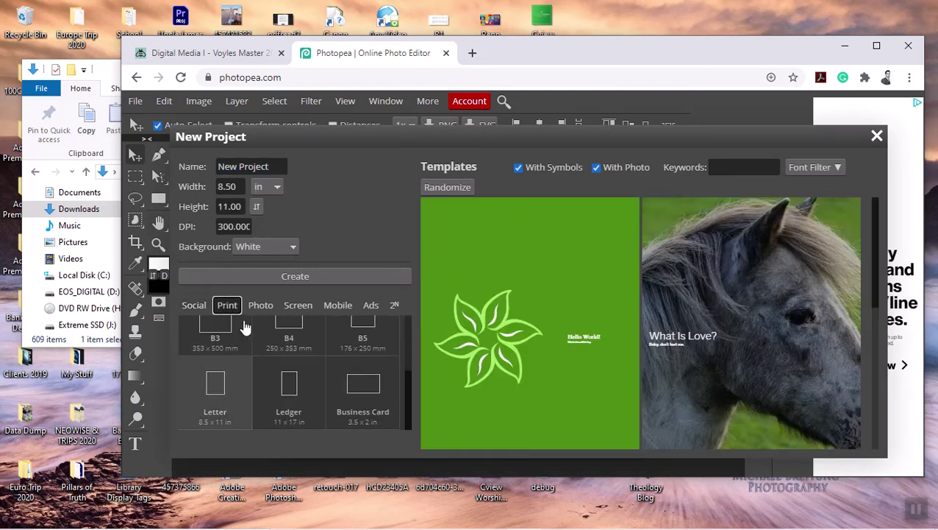
drag(271, 166, 180, 170)
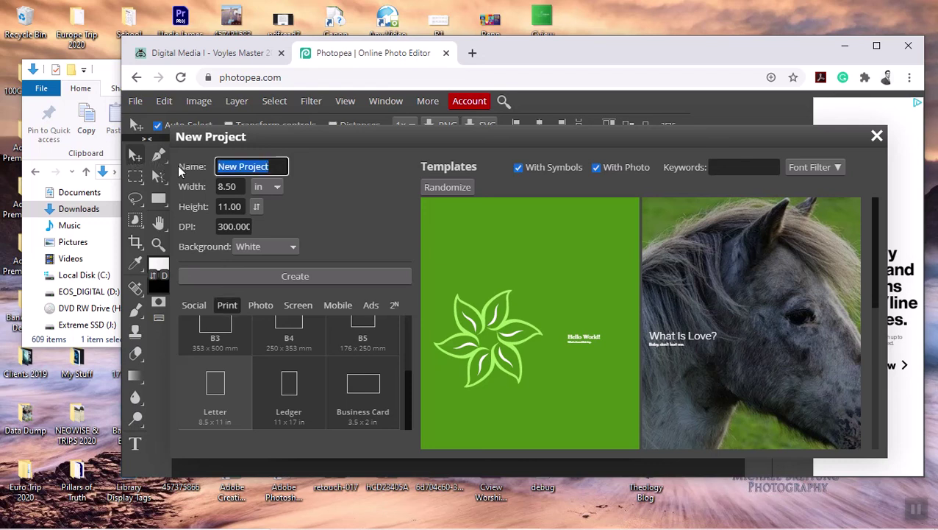
text(Str)
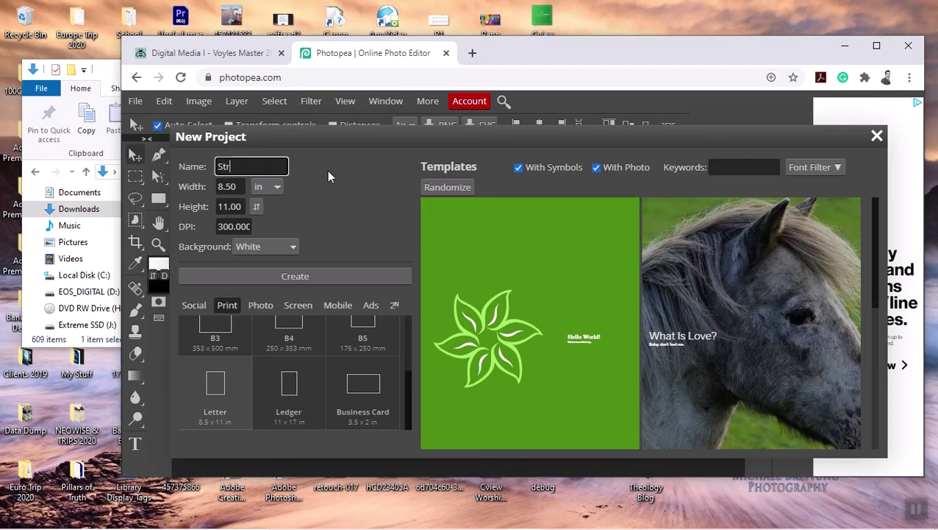
text(awberry)
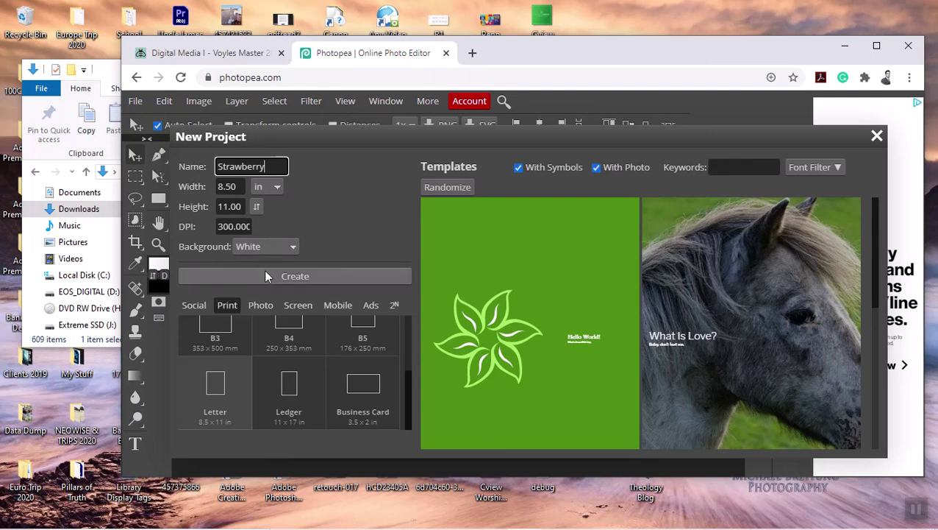
click(266, 276)
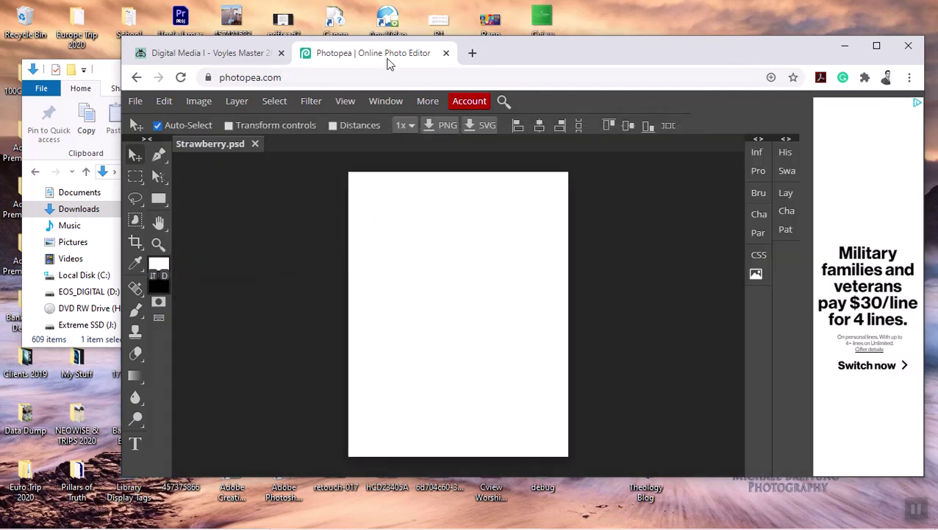
Step: Move the browser aside and place the Strawberry image from Downloads in the center of the blank page, keeping it at 100%
drag(581, 53, 536, 32)
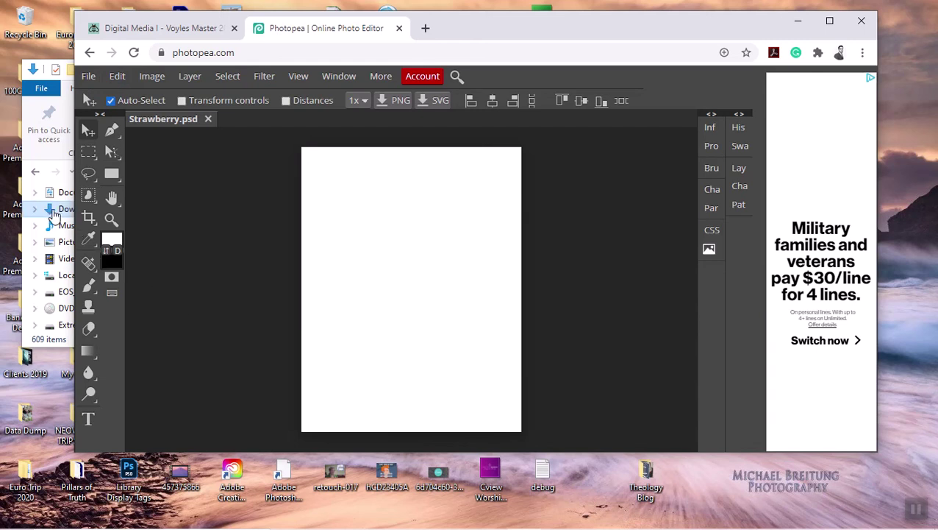
click(33, 70)
click(185, 263)
drag(185, 262, 340, 390)
drag(363, 245, 415, 298)
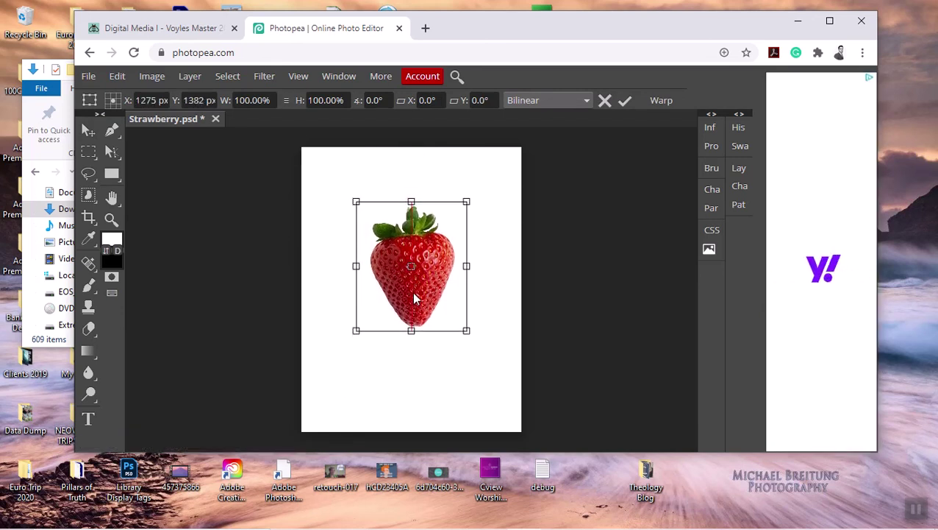
key(Return)
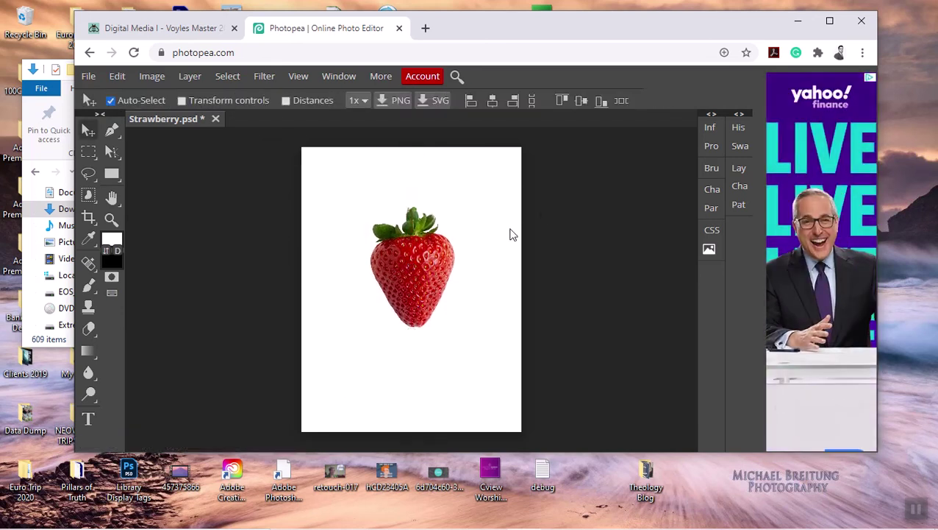
Step: Show the layers, rasterize the Strawberry smart object layer, and make the browser window taller
click(741, 169)
click(561, 193)
click(561, 192)
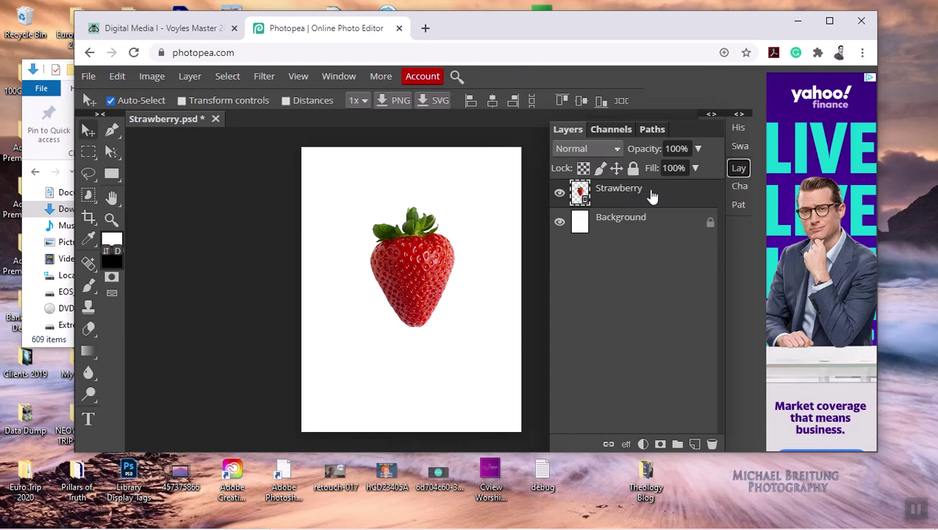
right_click(610, 198)
click(631, 243)
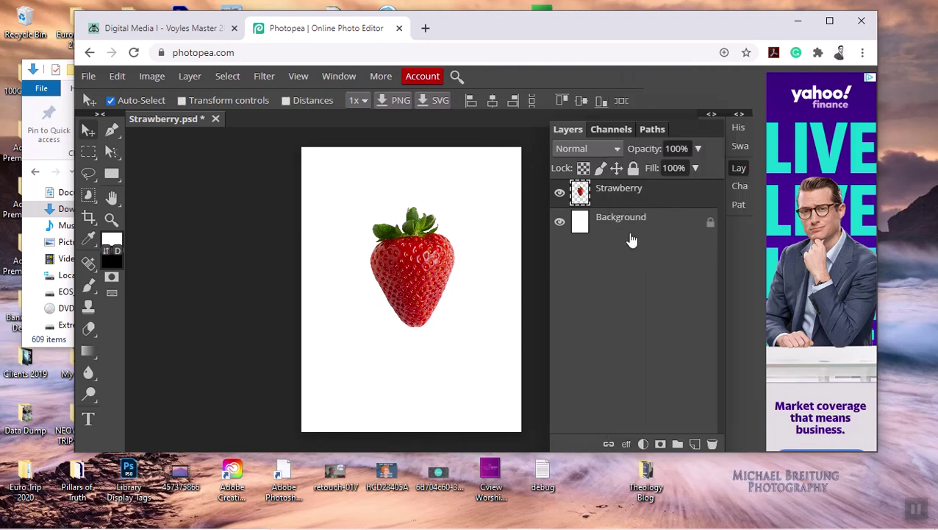
drag(741, 454, 742, 505)
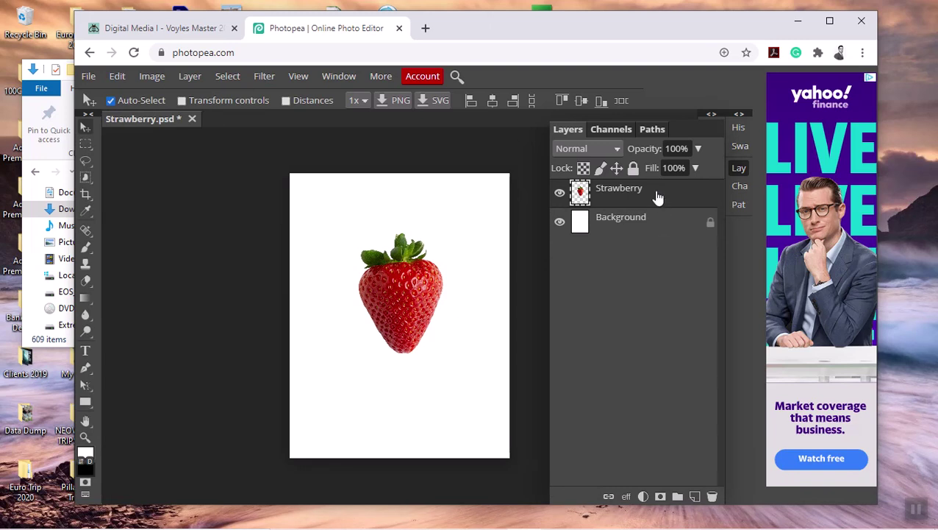
Step: Duplicate the Strawberry layer and separate the two berries so the copy overlaps the original from the upper right
drag(658, 198, 696, 498)
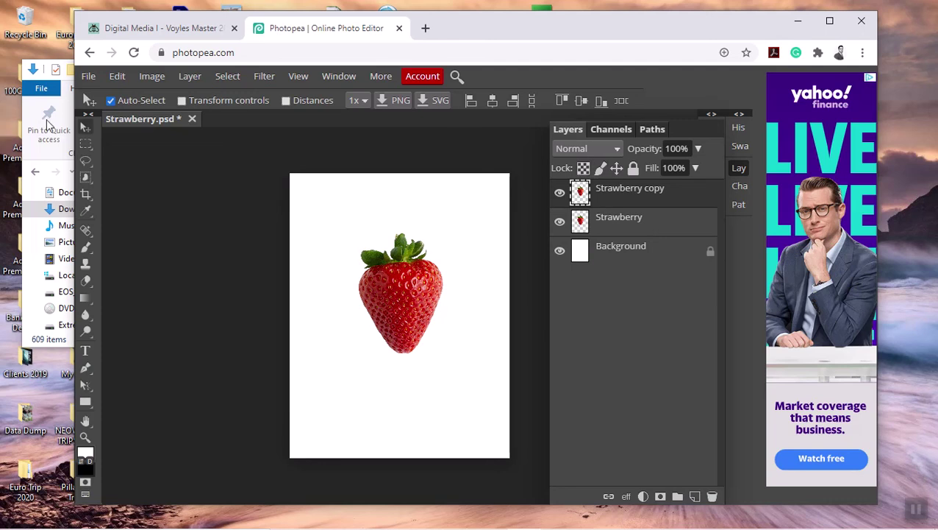
drag(382, 279, 351, 316)
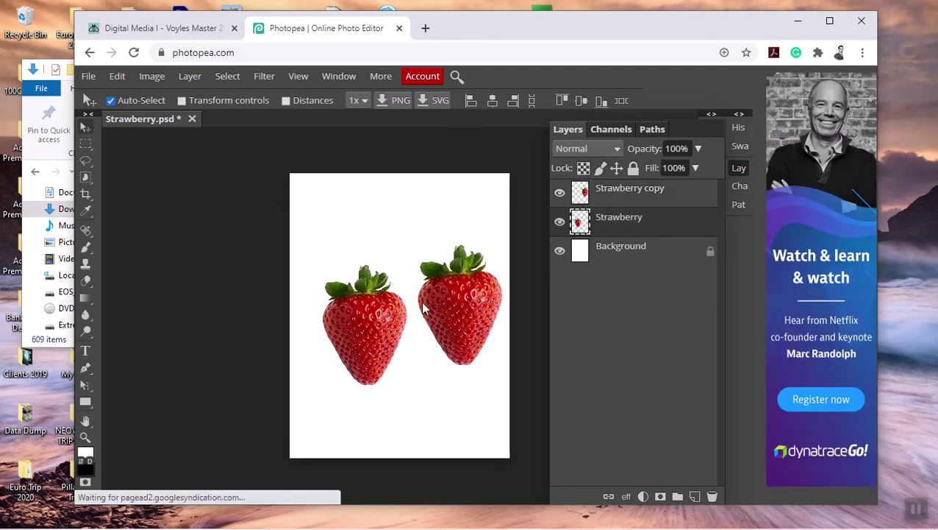
drag(435, 299, 387, 277)
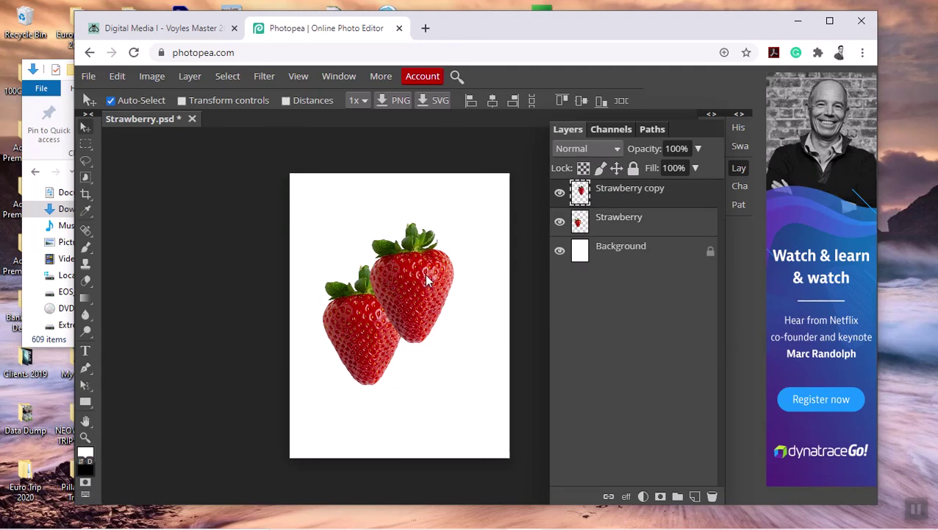
Step: Reposition both strawberries so the original sits near the page's left edge and the copy slightly overlaps it at the page center
key(ctrl+t)
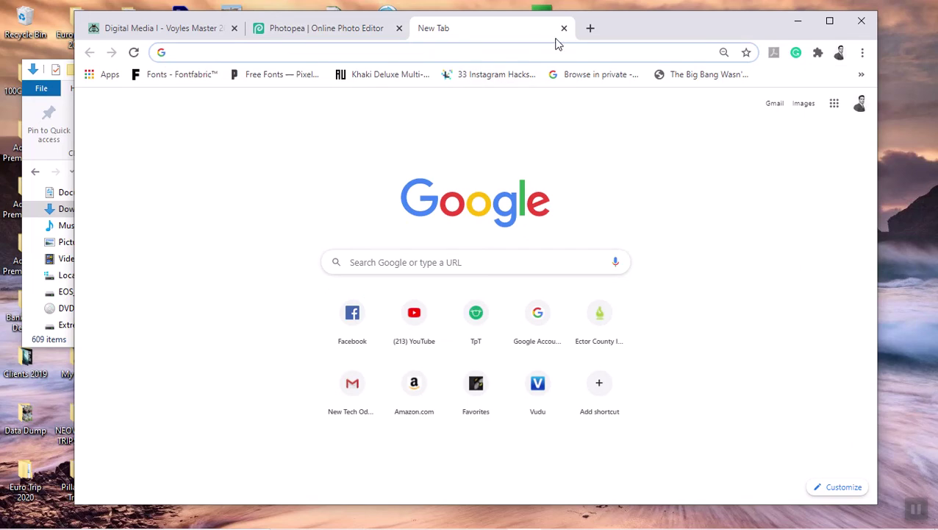
click(564, 29)
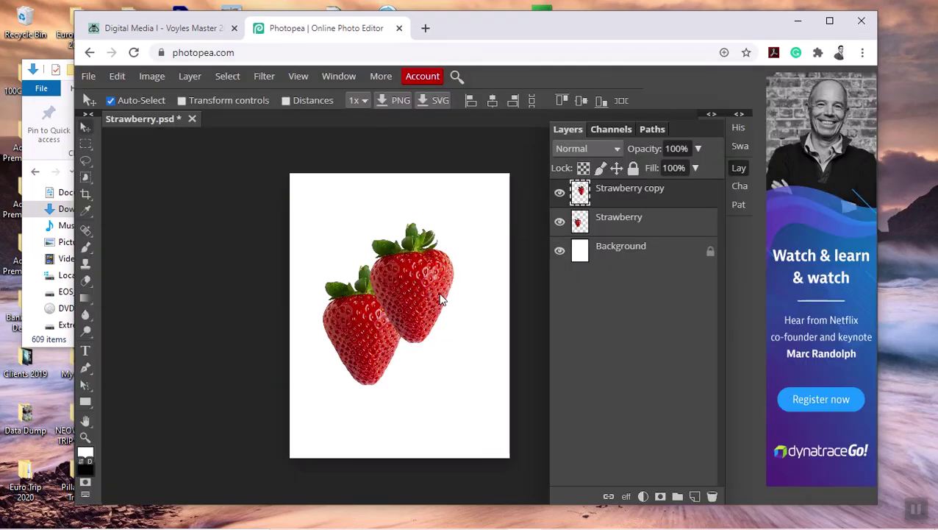
drag(441, 297, 405, 280)
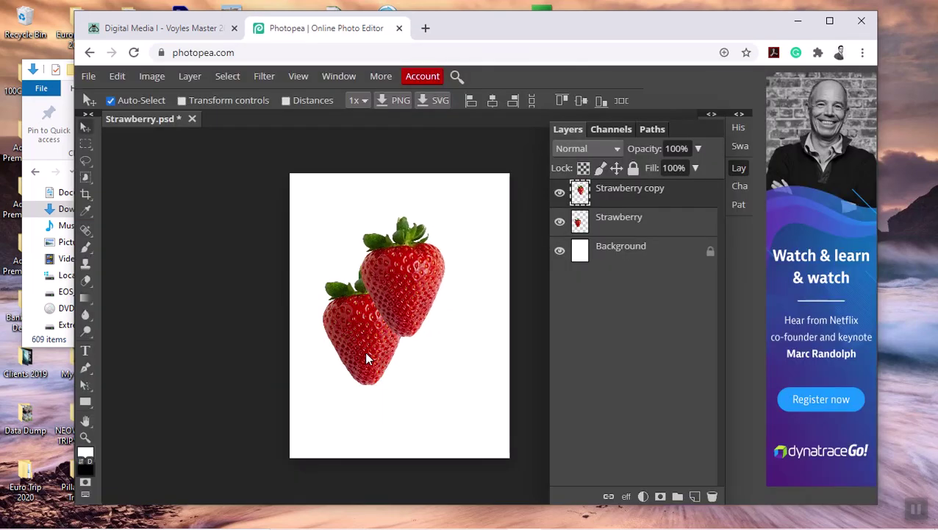
drag(364, 352, 343, 339)
drag(395, 282, 397, 301)
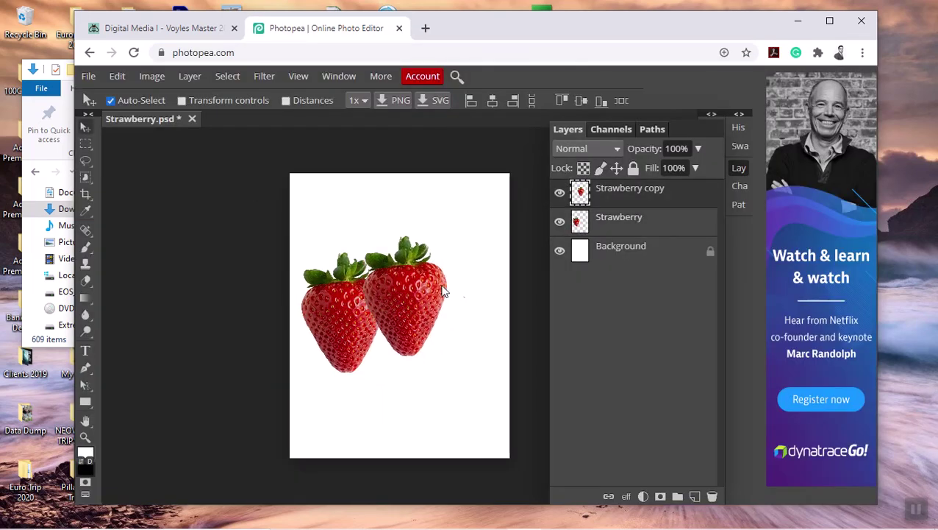
Step: Turn on transform controls, rotate the Strawberry copy about 8° at 95.30% width and 102.31% height, and shift it slightly down and right
click(182, 101)
drag(454, 365, 391, 360)
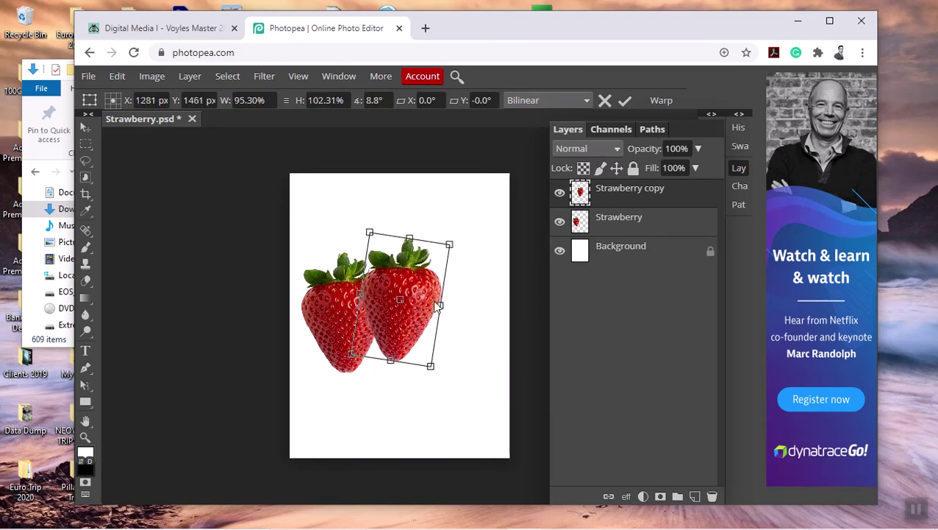
drag(440, 311, 451, 314)
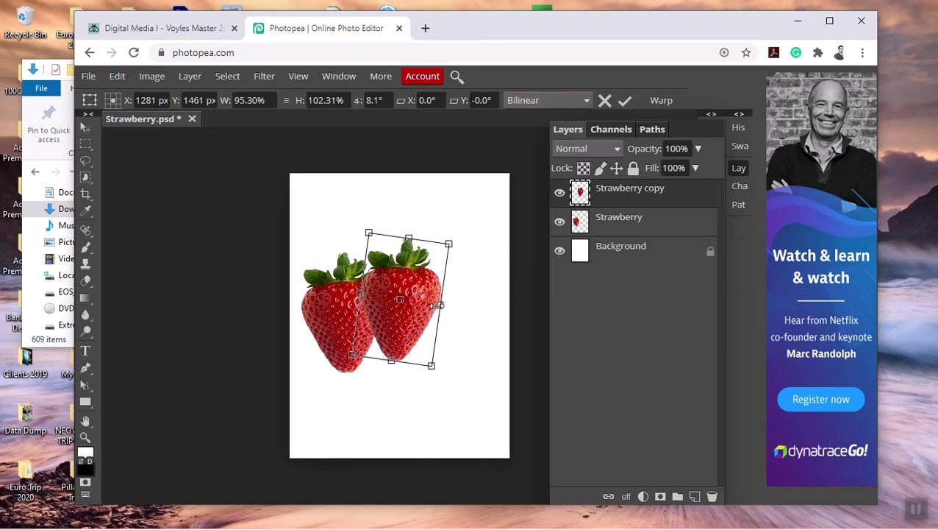
key(Return)
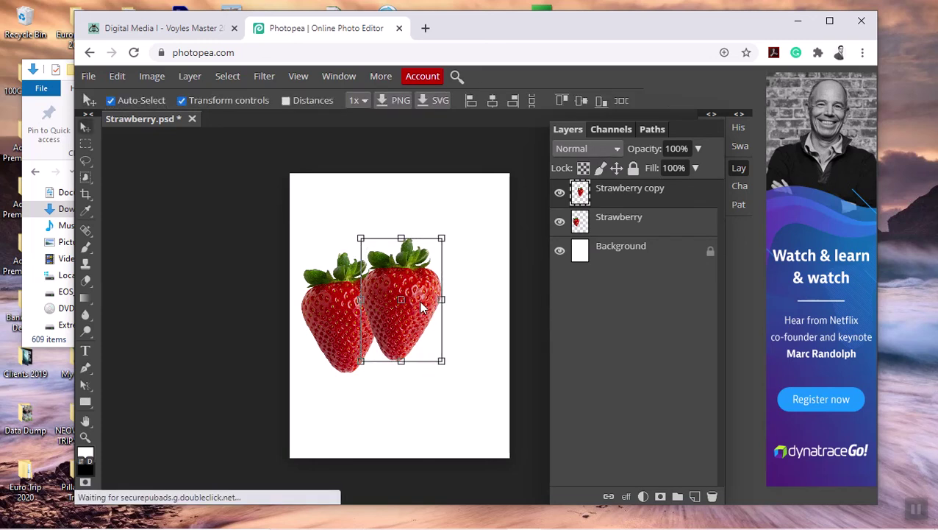
click(474, 312)
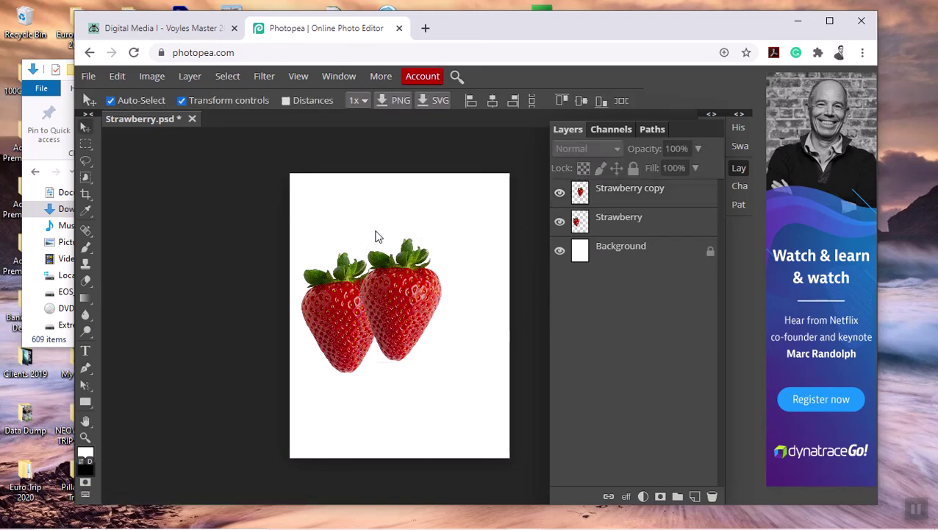
drag(395, 243, 400, 313)
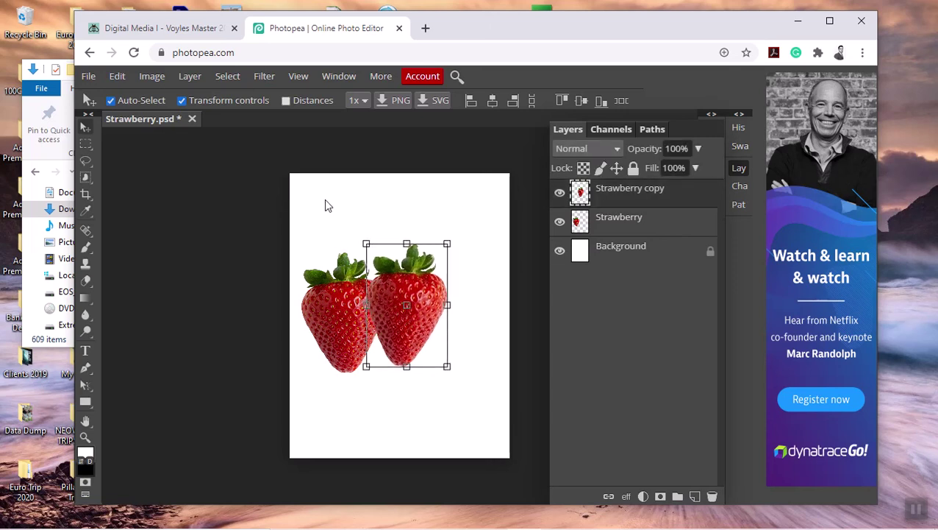
Step: Examine the undo, step and transform commands, and the options of the selection, Move and Brush tools
click(117, 76)
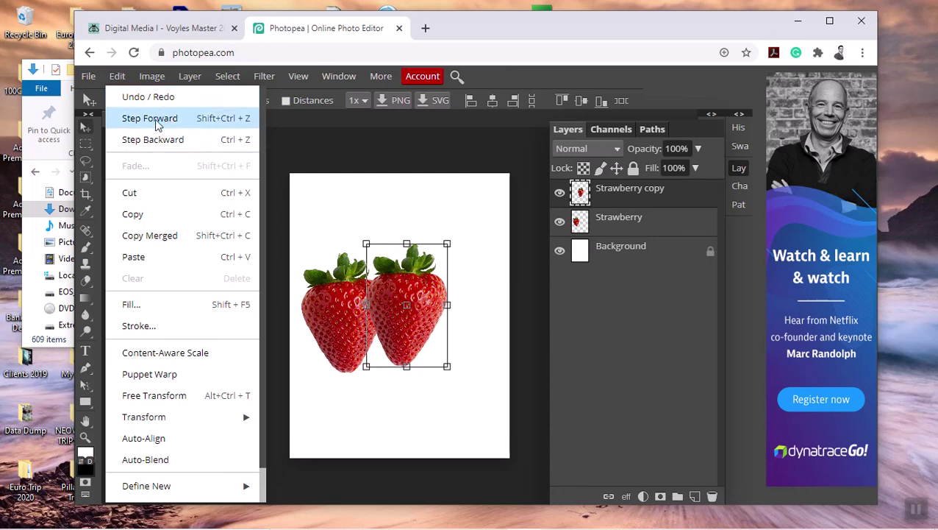
click(335, 287)
click(414, 308)
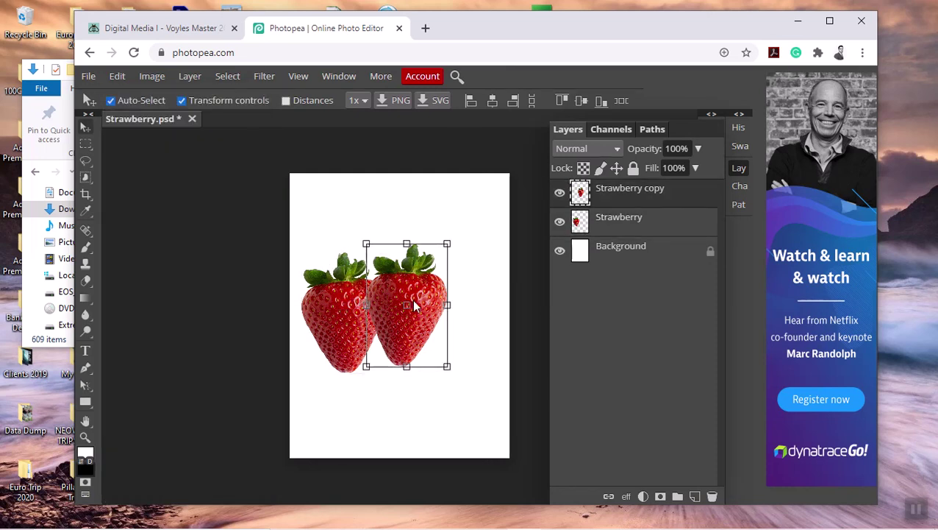
click(463, 293)
click(85, 143)
click(85, 127)
click(86, 250)
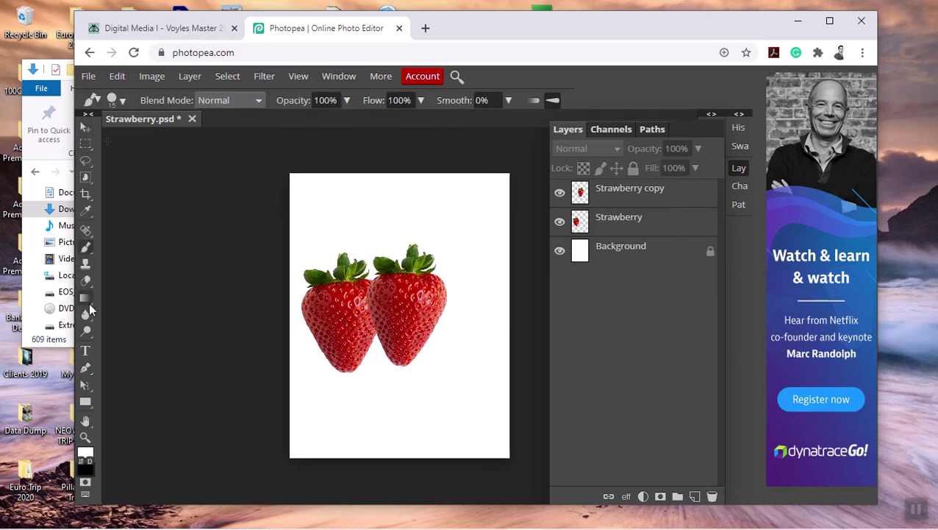
click(85, 129)
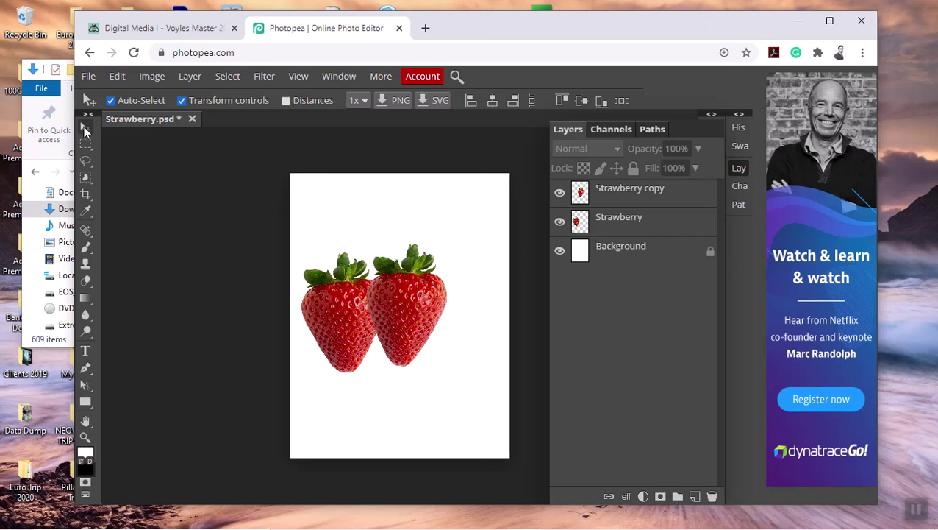
Step: Turn off transform controls and move the Strawberry copy up and slightly left, so it overlaps more of the original berry
click(424, 314)
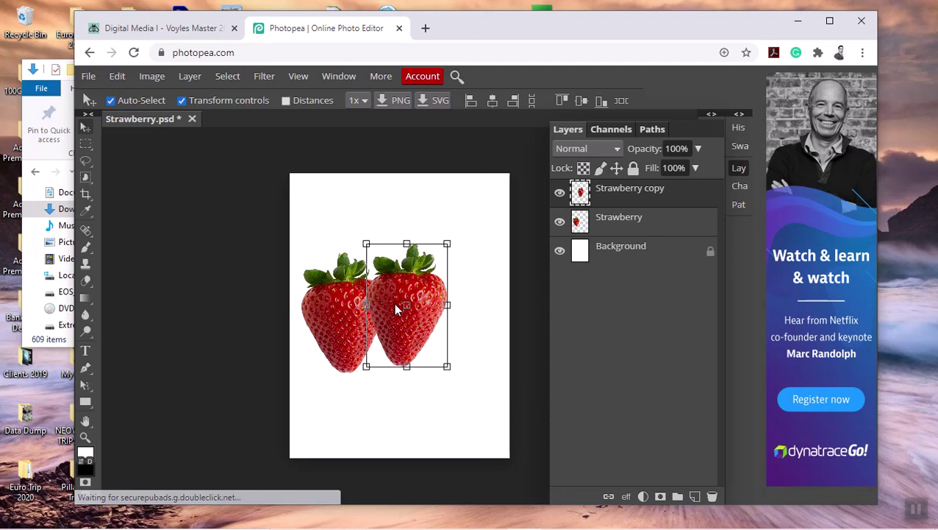
click(183, 101)
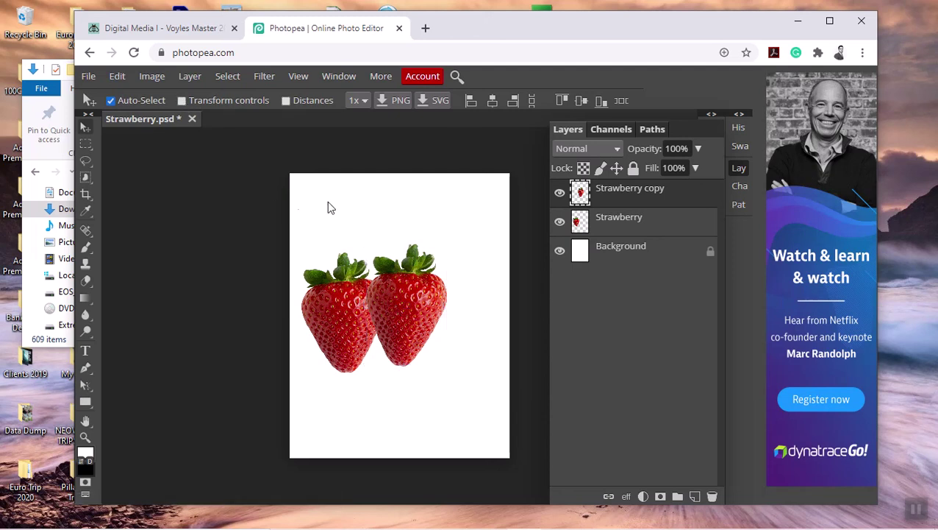
drag(409, 307, 401, 286)
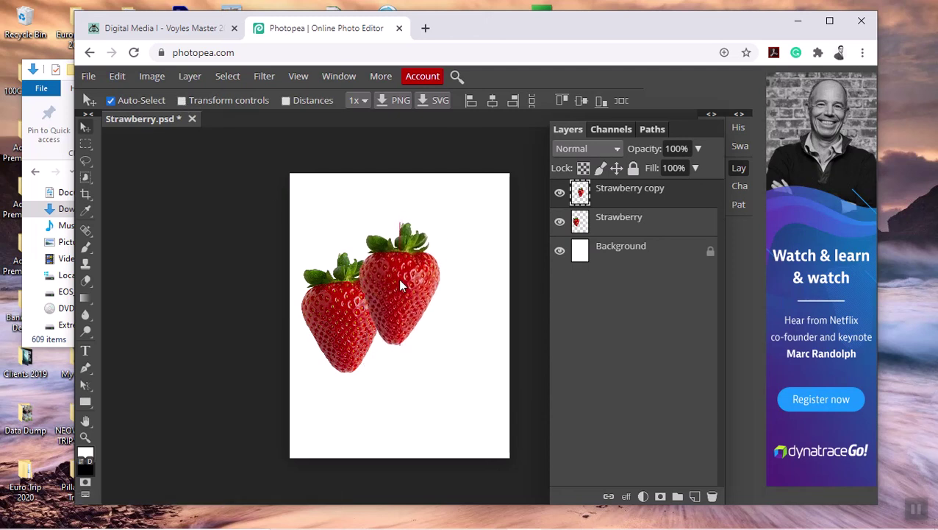
Step: Turn transform controls back on and rotate the original Strawberry layer about -5.7° at its full 100% size
click(182, 100)
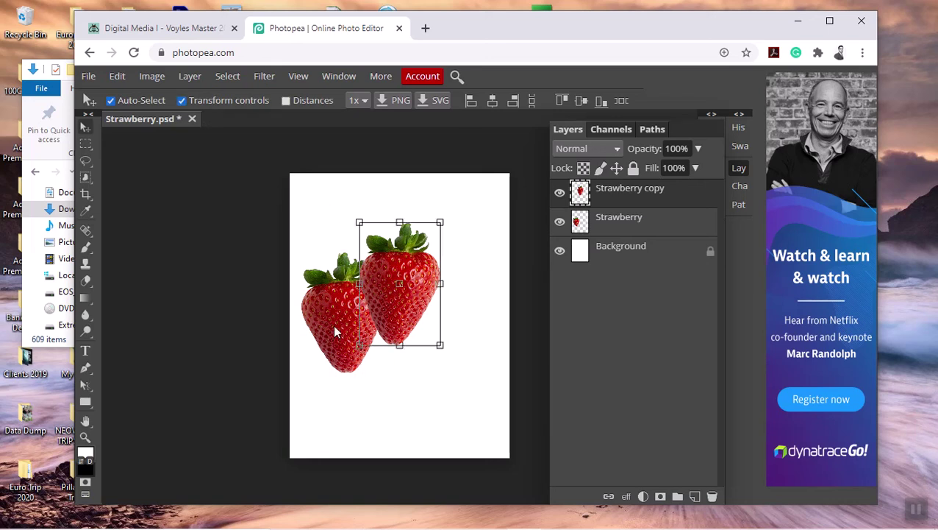
click(333, 324)
key(ctrl+t)
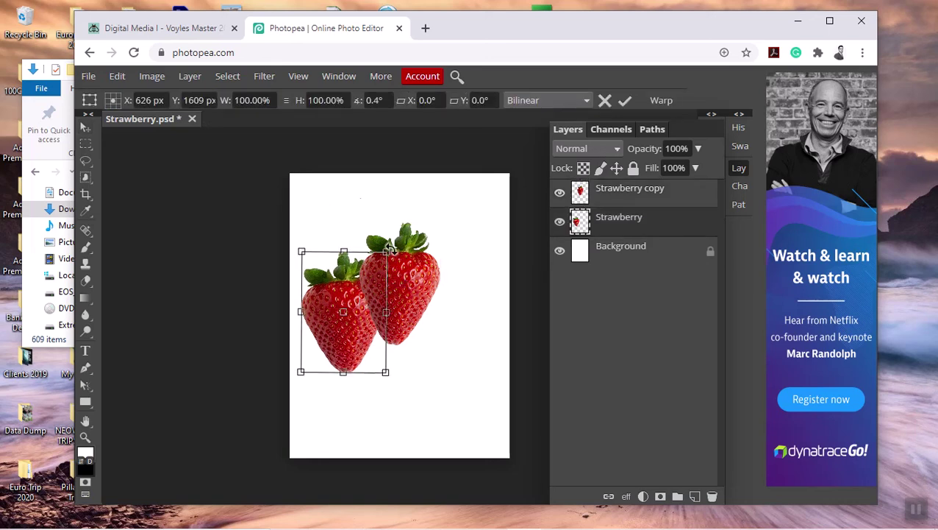
drag(381, 379, 395, 378)
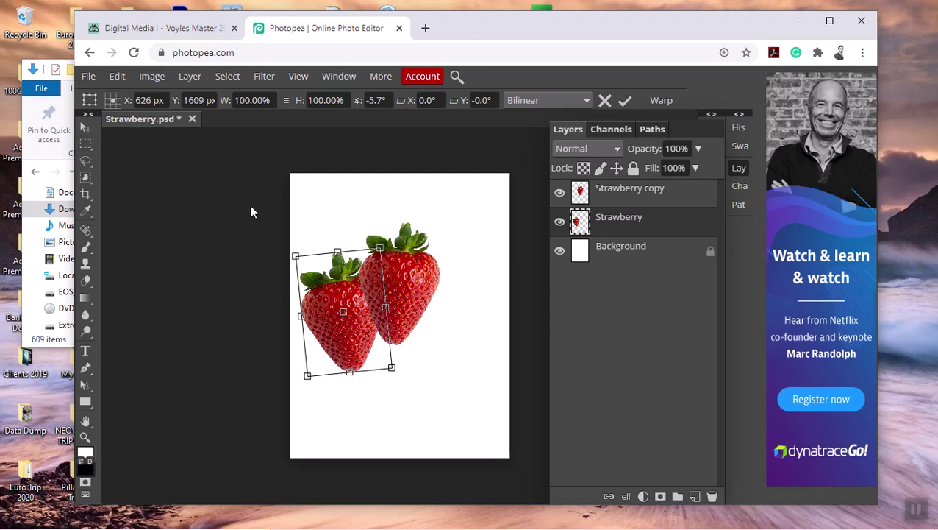
key(Return)
Step: Turn off transform controls and move the Strawberry copy down and right, so it sits beside the original berry
click(182, 101)
click(182, 101)
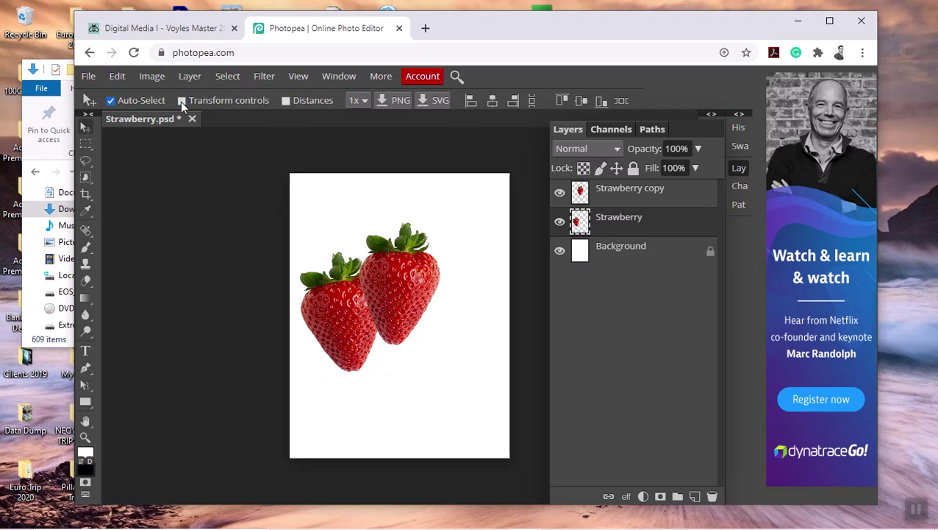
mouse_move(424, 293)
mouse_down()
mouse_move(412, 299)
mouse_move(417, 307)
mouse_up()
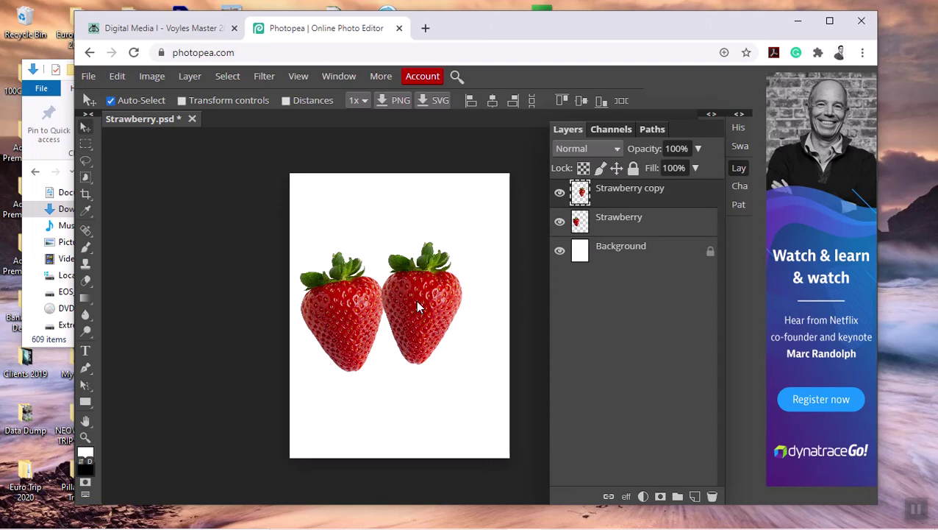
mouse_move(735, 528)
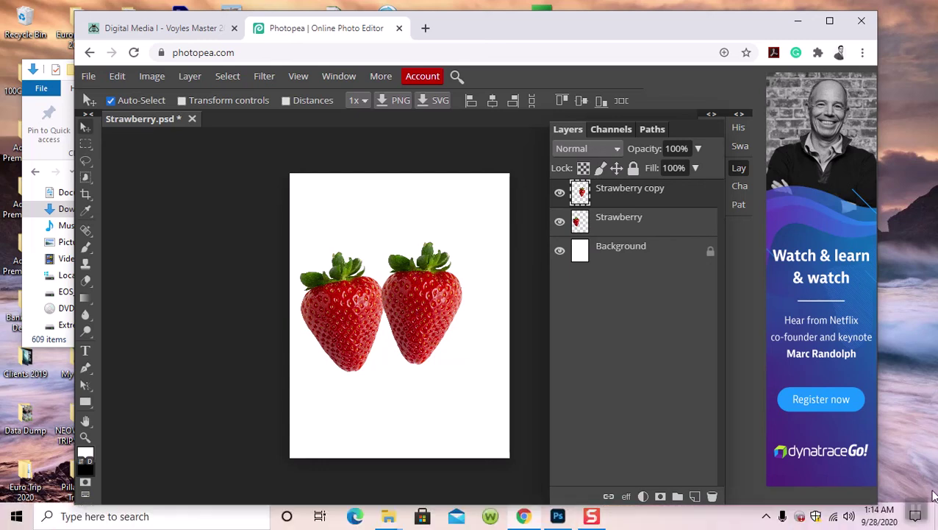